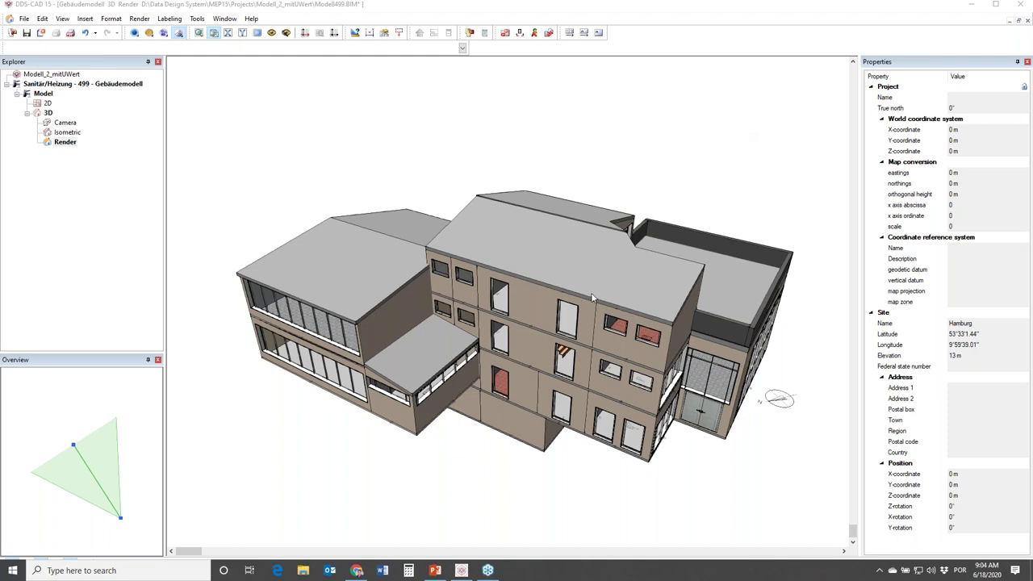
Open the Sanitär/Heizung floor model Mode8002, EG - Ebene 2, from the project manager
{"action": "mouse_move", "coordinate": [591, 292]}
{"action": "middle_mouse_down"}
{"action": "mouse_move", "coordinate": [489, 290]}
{"action": "mouse_move", "coordinate": [818, 409]}
{"action": "mouse_move", "coordinate": [733, 362]}
{"action": "mouse_move", "coordinate": [774, 389]}
{"action": "middle_mouse_up"}
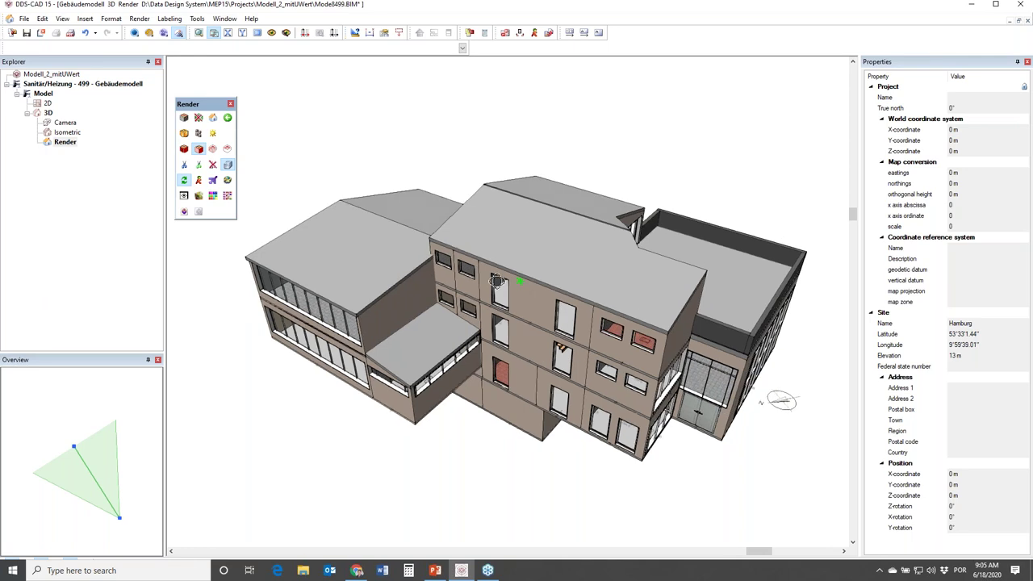
{"action": "left_click", "coordinate": [10, 33]}
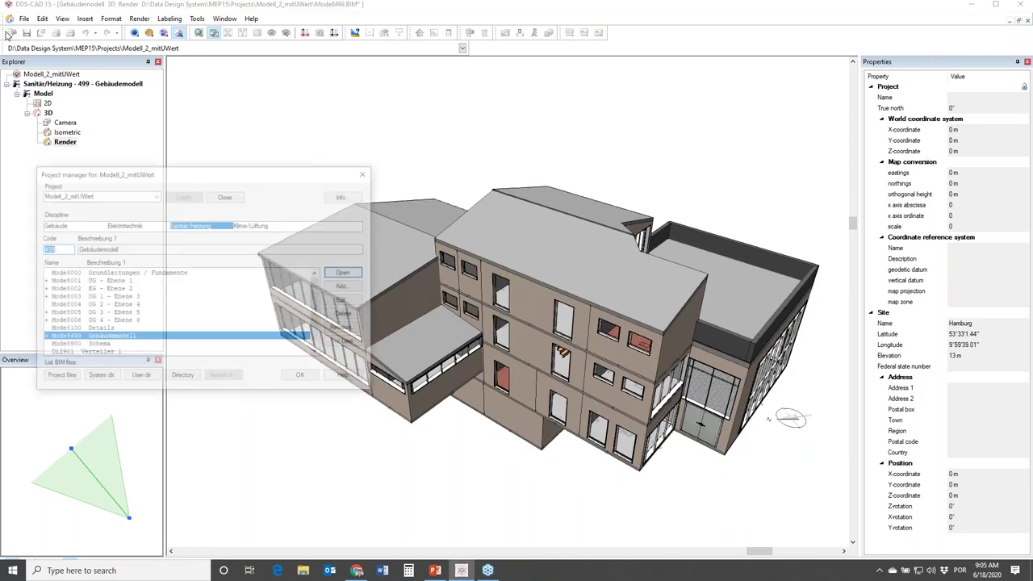
{"action": "left_click", "coordinate": [113, 297]}
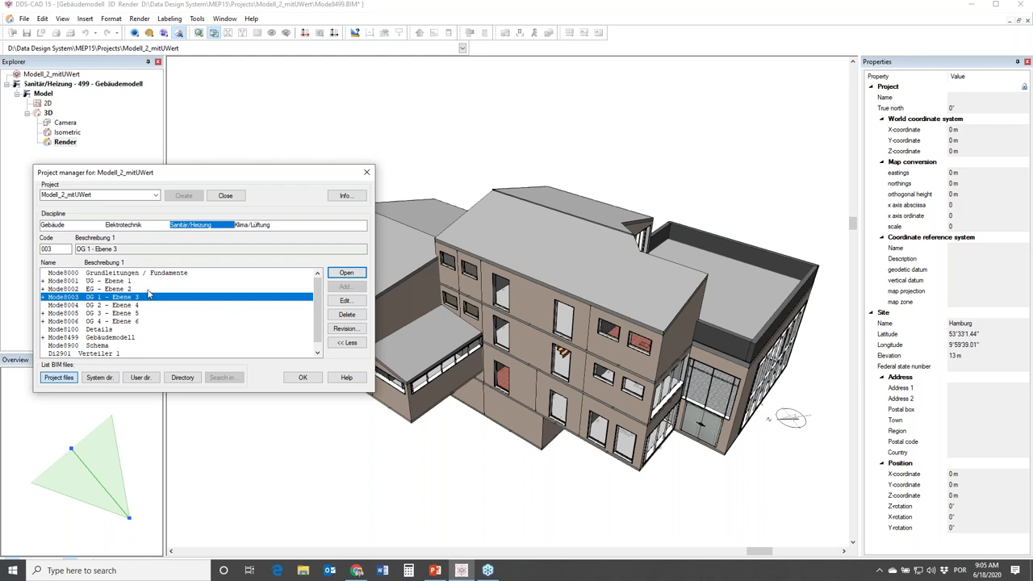
{"action": "left_click", "coordinate": [148, 289]}
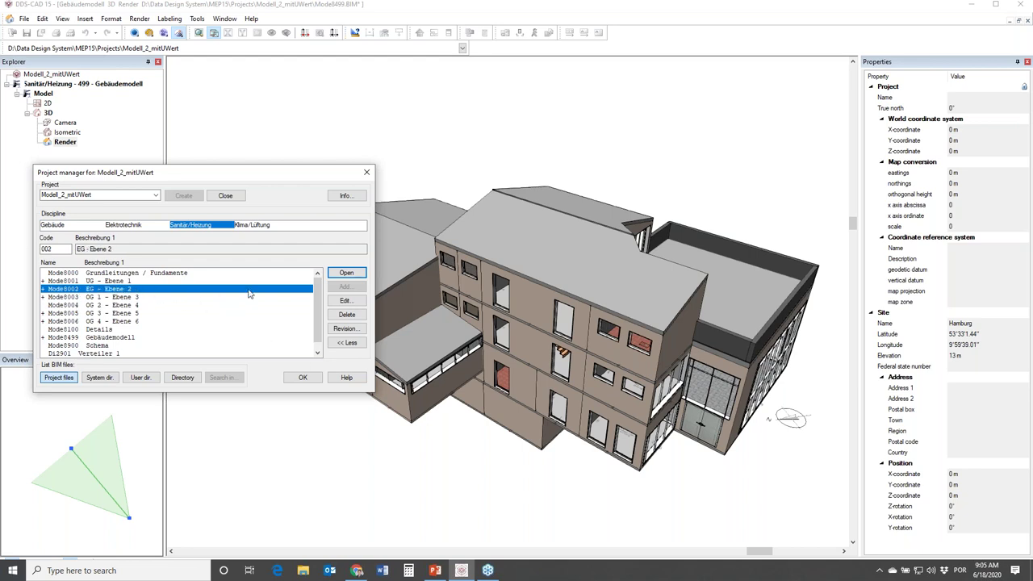
{"action": "left_click", "coordinate": [339, 274]}
{"action": "scroll", "coordinate": [444, 339], "scroll_direction": "down", "scroll_amount": 3}
{"action": "middle_click_drag", "start_coordinate": [444, 339], "coordinate": [487, 313]}
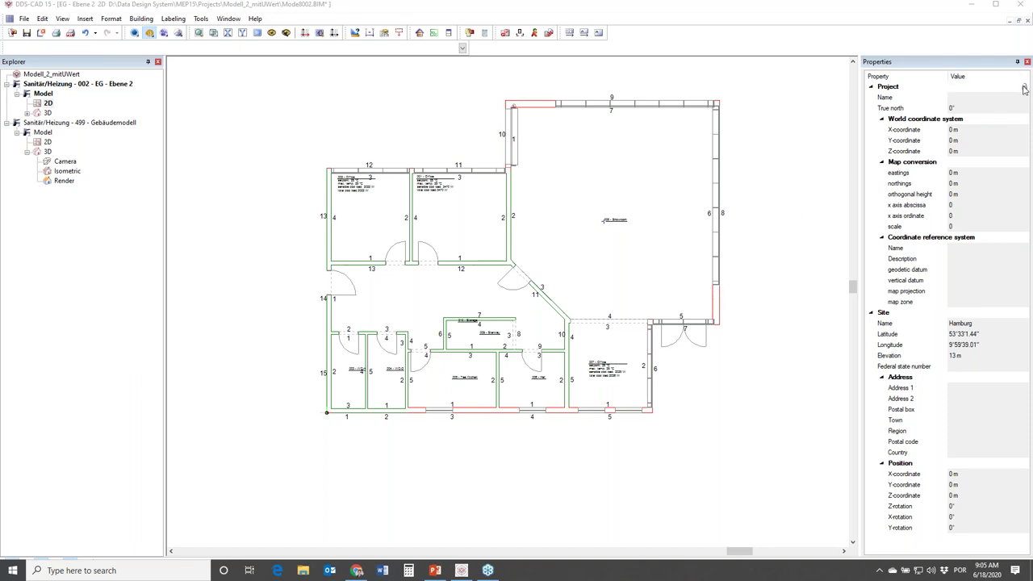
Enter 135° as the project's true north, and redefine it as -135° by pointing out the north direction in the plan
{"action": "mouse_move", "coordinate": [954, 113]}
{"action": "left_click", "coordinate": [954, 111]}
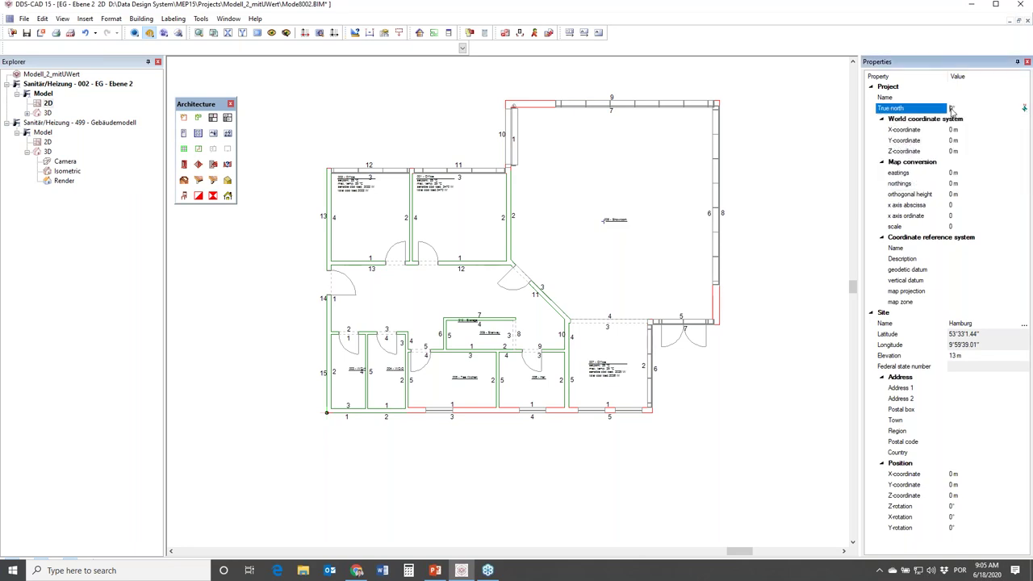
{"action": "mouse_move", "coordinate": [939, 197]}
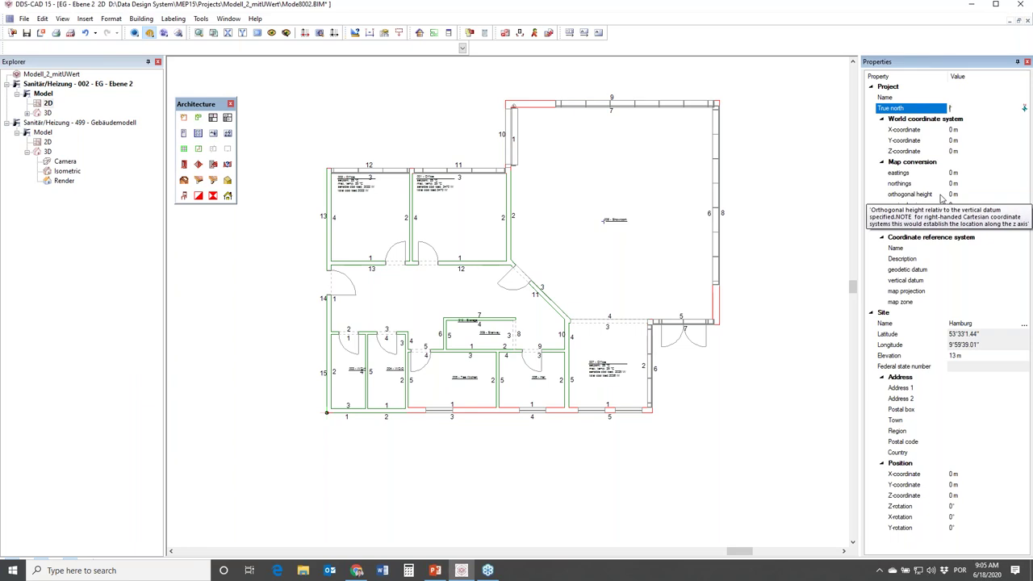
{"action": "type", "text": "135"}
{"action": "left_click", "coordinate": [1024, 108]}
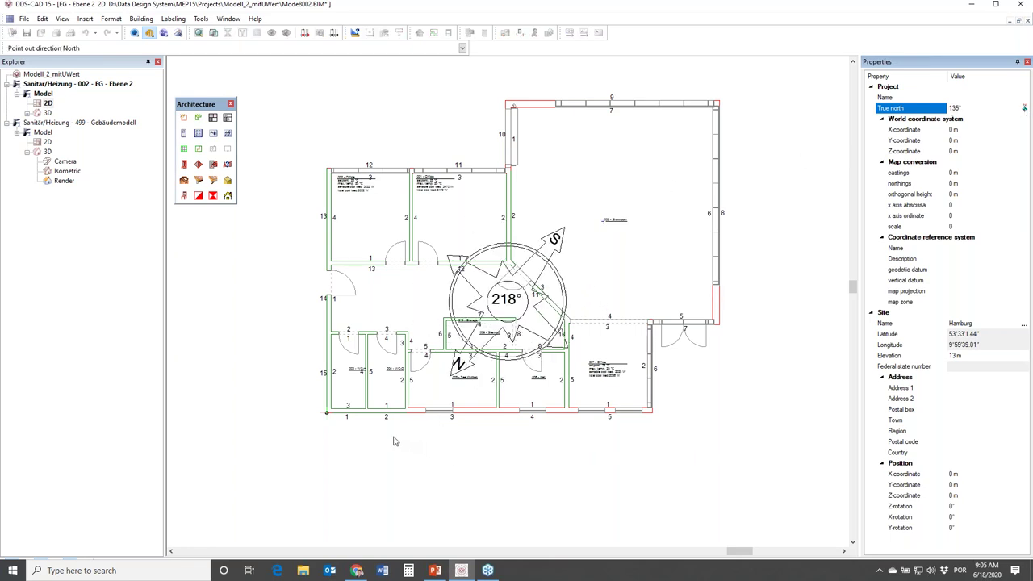
{"action": "left_click", "coordinate": [340, 468]}
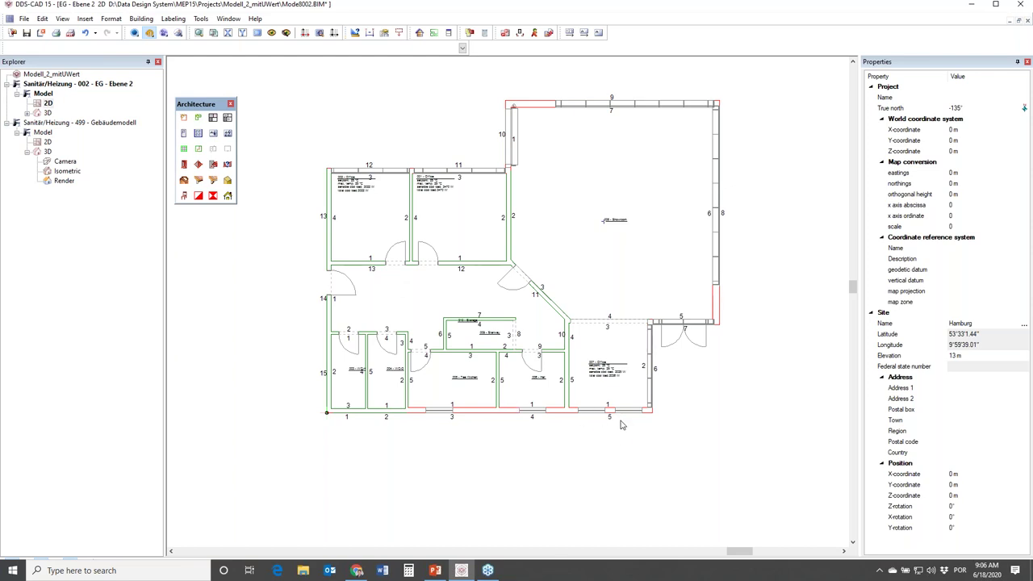
Inspect the U-value layer build-up of exterior wall 5 beside room 007 Office
{"action": "scroll", "coordinate": [621, 429], "scroll_direction": "up", "scroll_amount": 5}
{"action": "scroll", "coordinate": [579, 420], "scroll_direction": "down", "scroll_amount": 5}
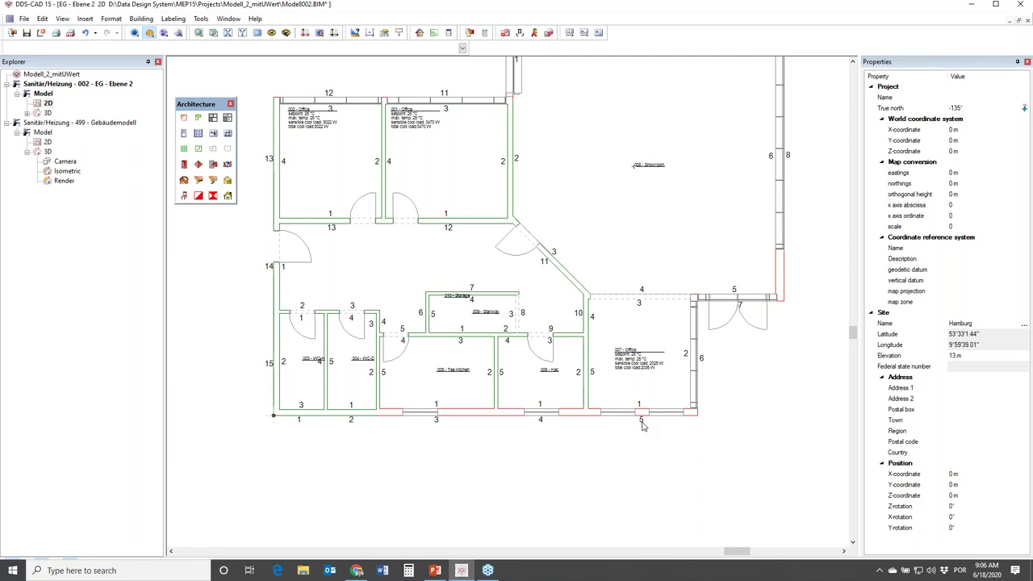
{"action": "double_click", "coordinate": [641, 422]}
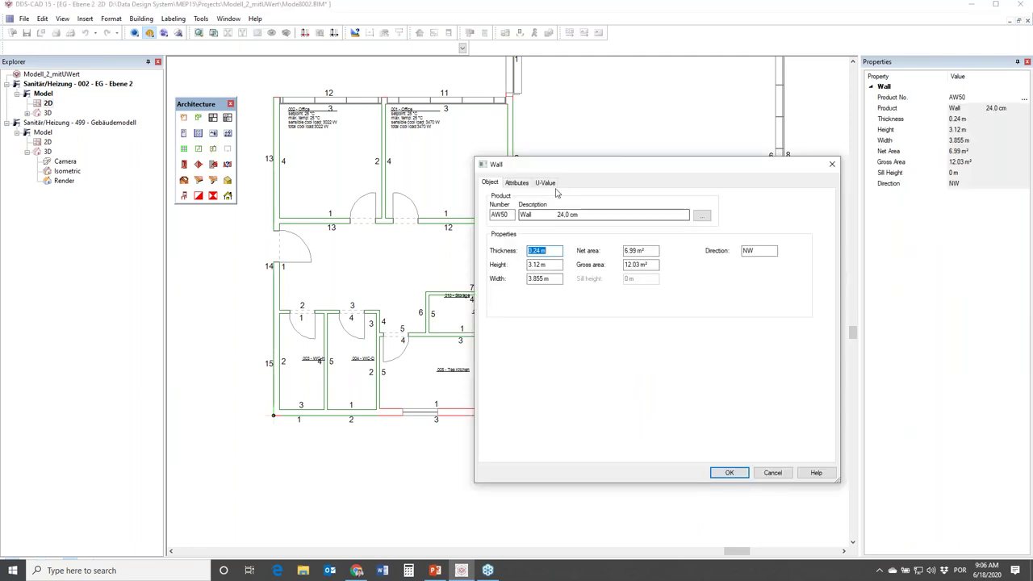
{"action": "left_click_drag", "start_coordinate": [565, 166], "coordinate": [465, 125]}
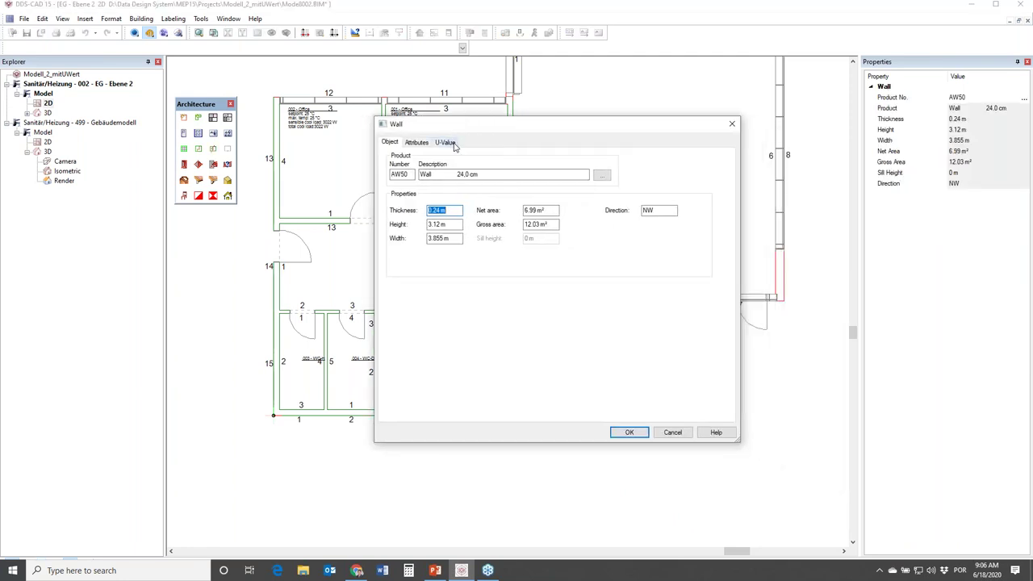
{"action": "left_click", "coordinate": [449, 145]}
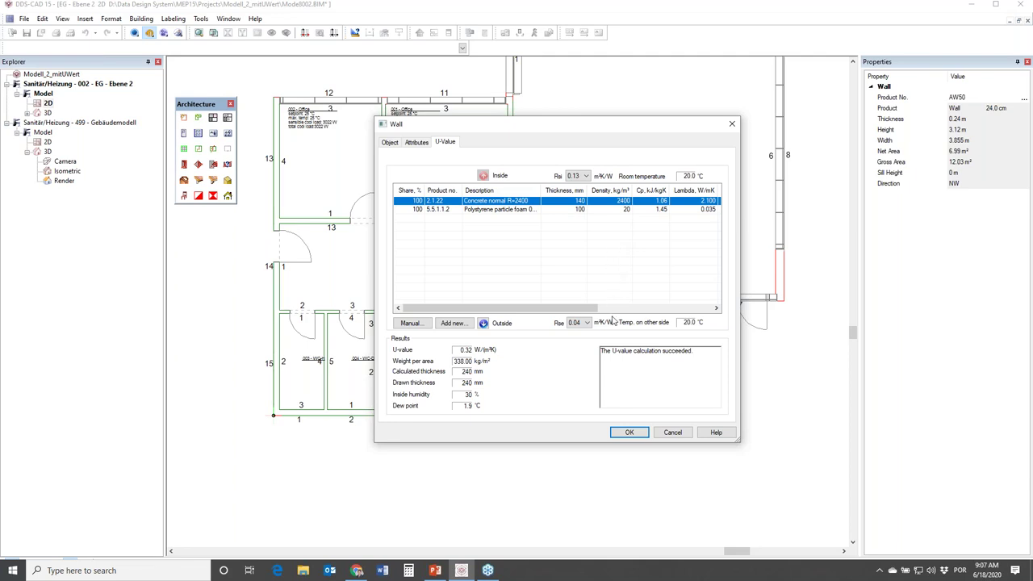
{"action": "left_click", "coordinate": [626, 433]}
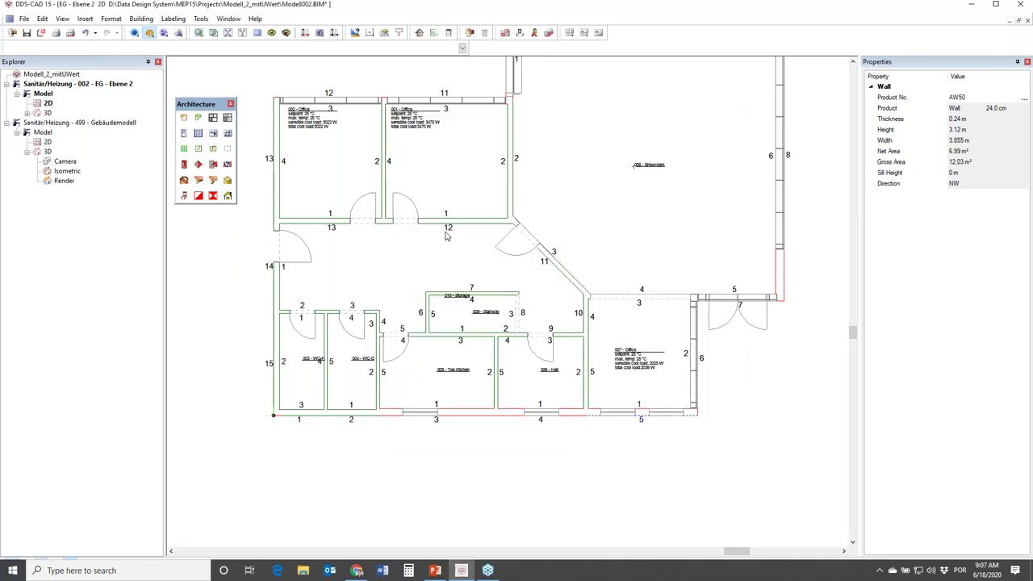
Review the building's U-value list of components and inspect the layer build-up of the 11.5 cm wall IW101
{"action": "left_click", "coordinate": [419, 33]}
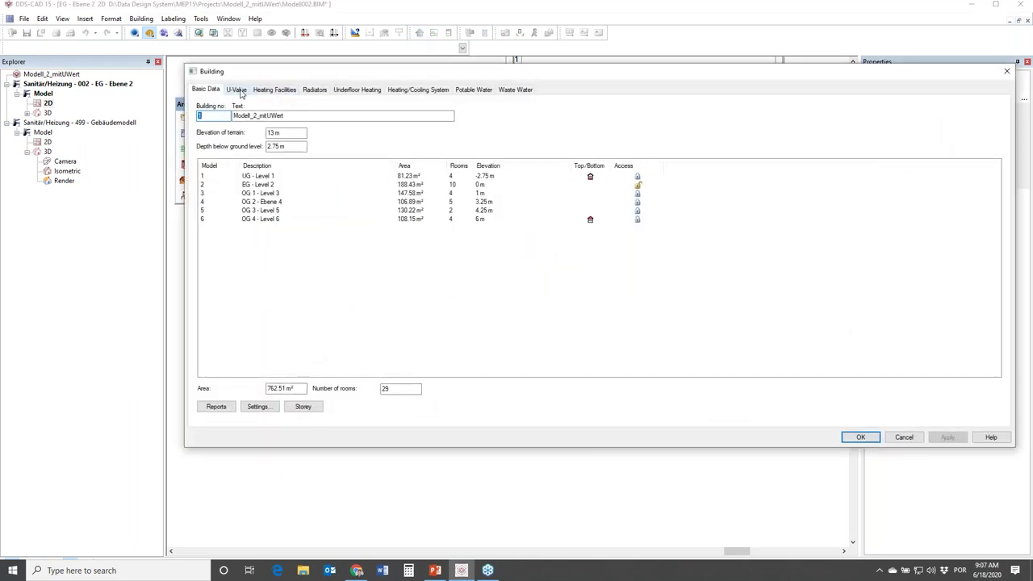
{"action": "left_click", "coordinate": [236, 89]}
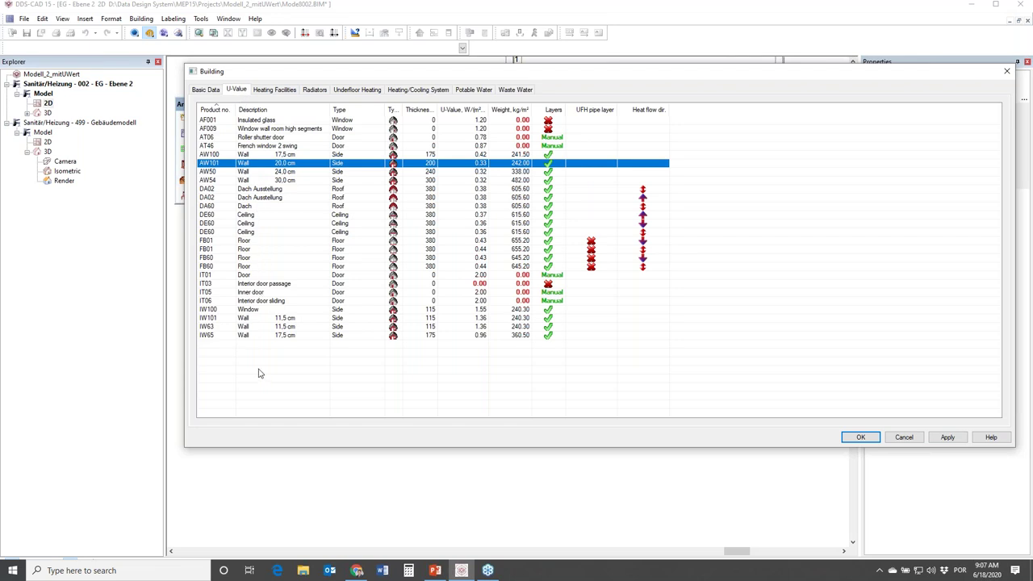
{"action": "left_click", "coordinate": [249, 320]}
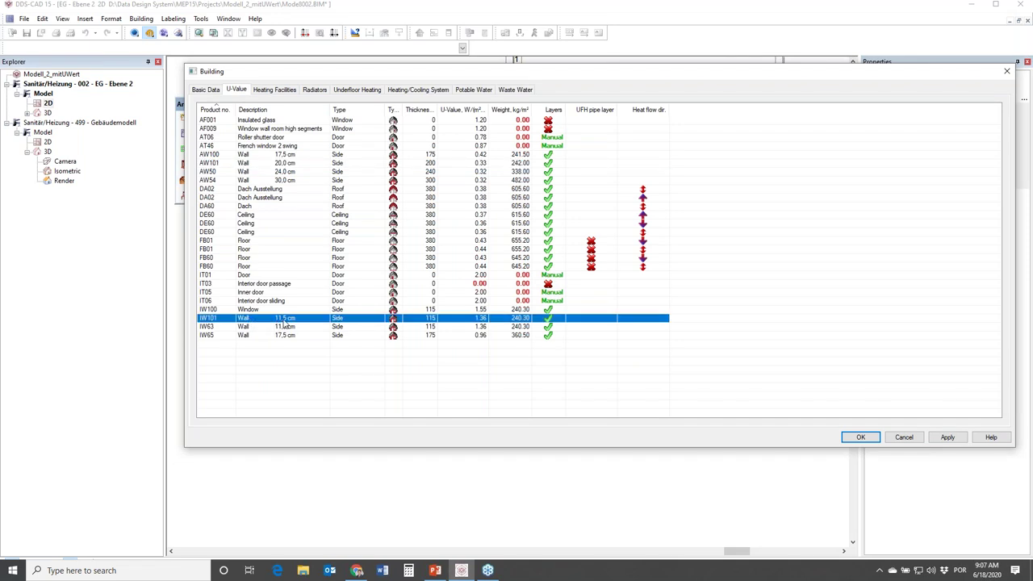
{"action": "double_click", "coordinate": [283, 320]}
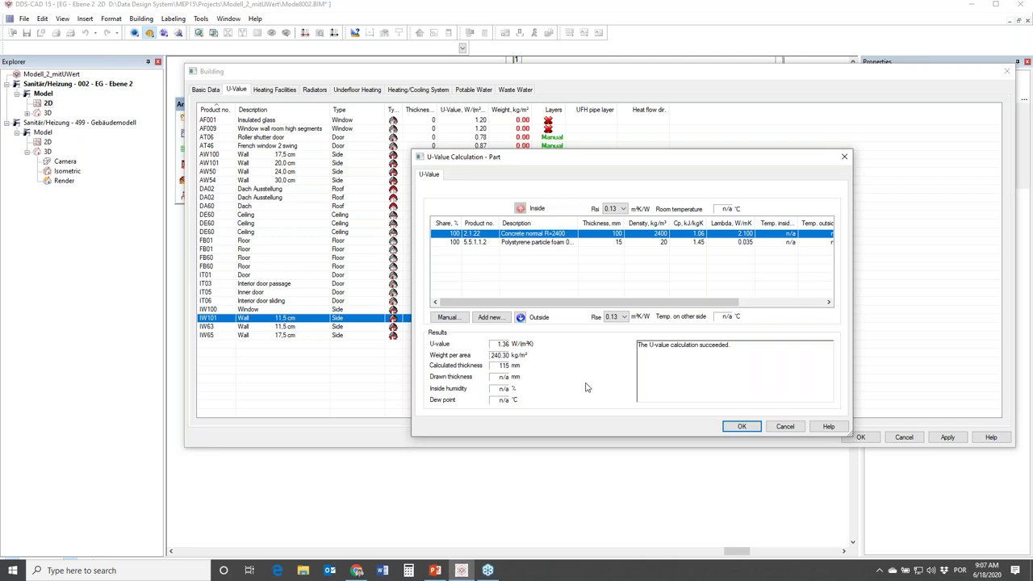
{"action": "left_click", "coordinate": [741, 426]}
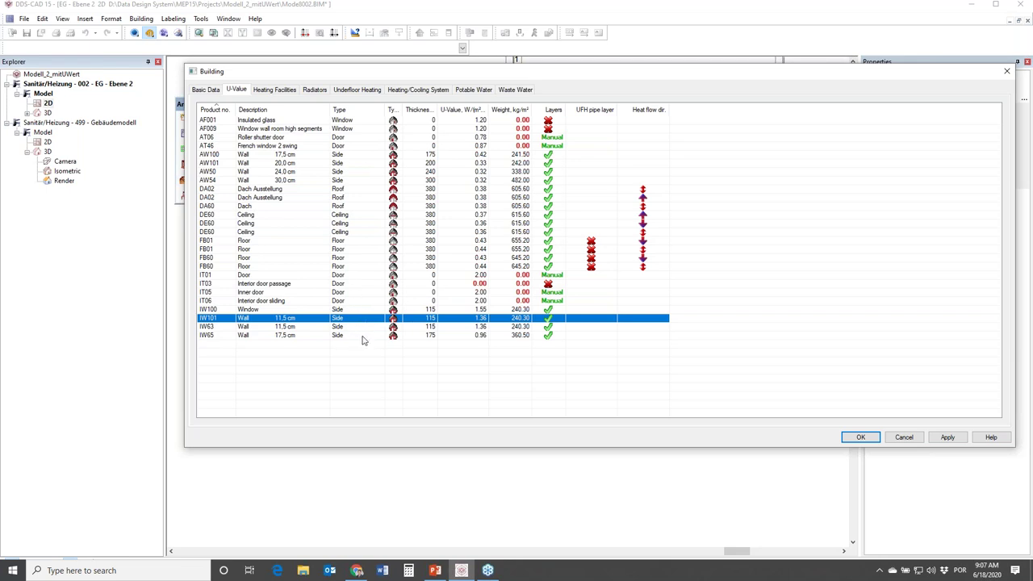
{"action": "left_click", "coordinate": [860, 438]}
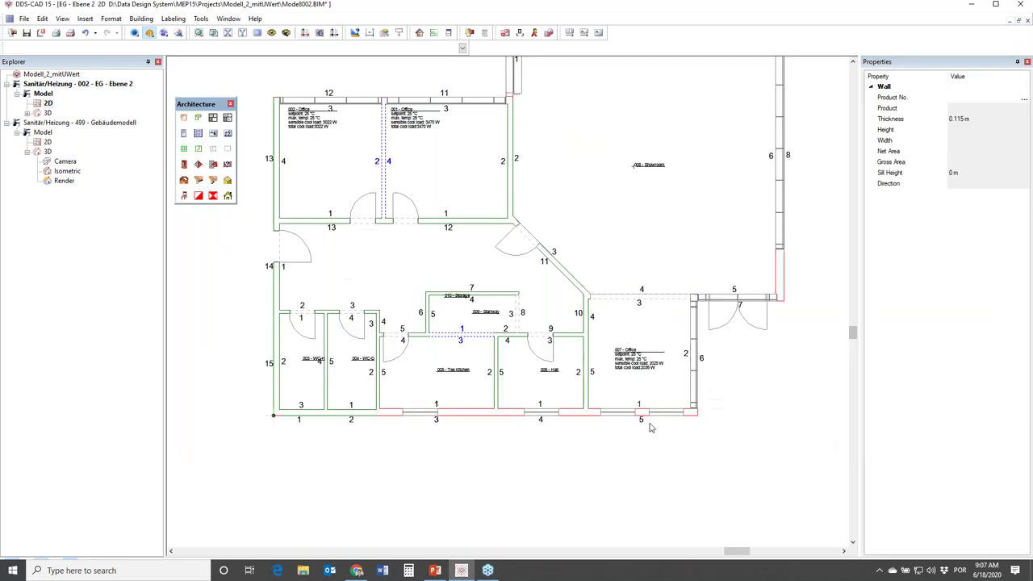
Clear the wall selection and start the Cooling Load Calculation for the building
{"action": "scroll", "coordinate": [429, 323], "scroll_direction": "up", "scroll_amount": 3}
{"action": "left_click", "coordinate": [430, 319]}
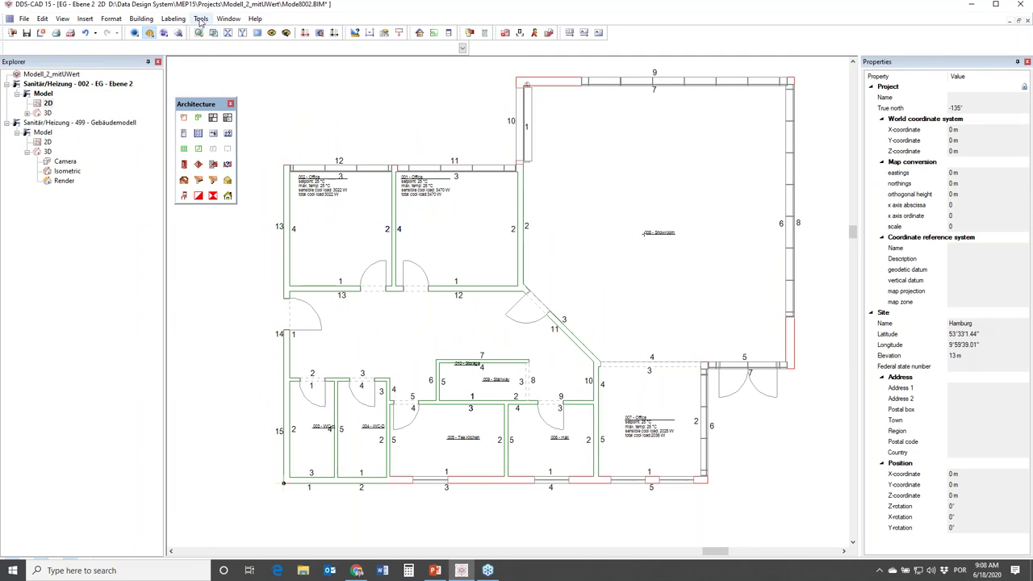
{"action": "left_click", "coordinate": [200, 19]}
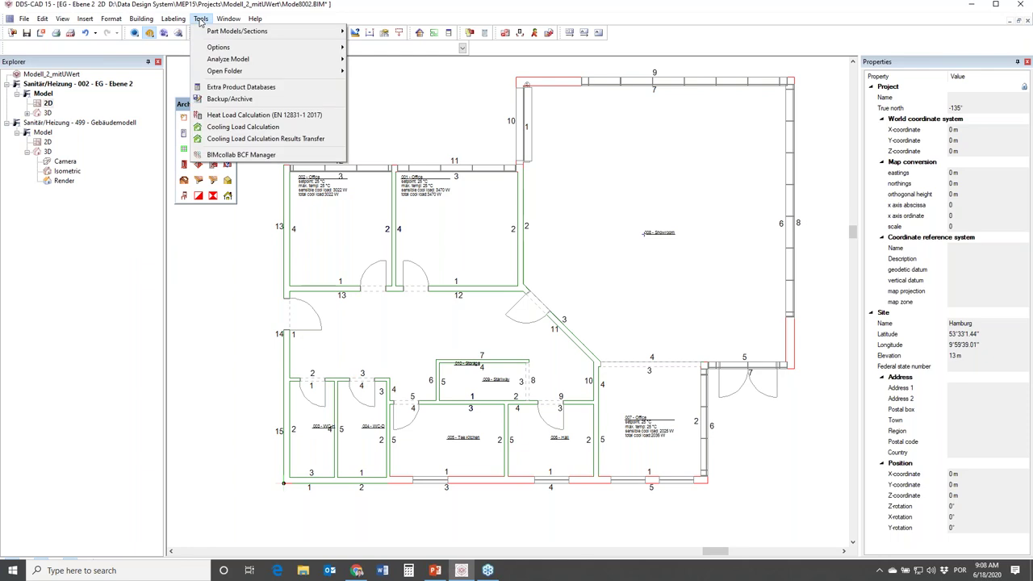
{"action": "left_click", "coordinate": [289, 130]}
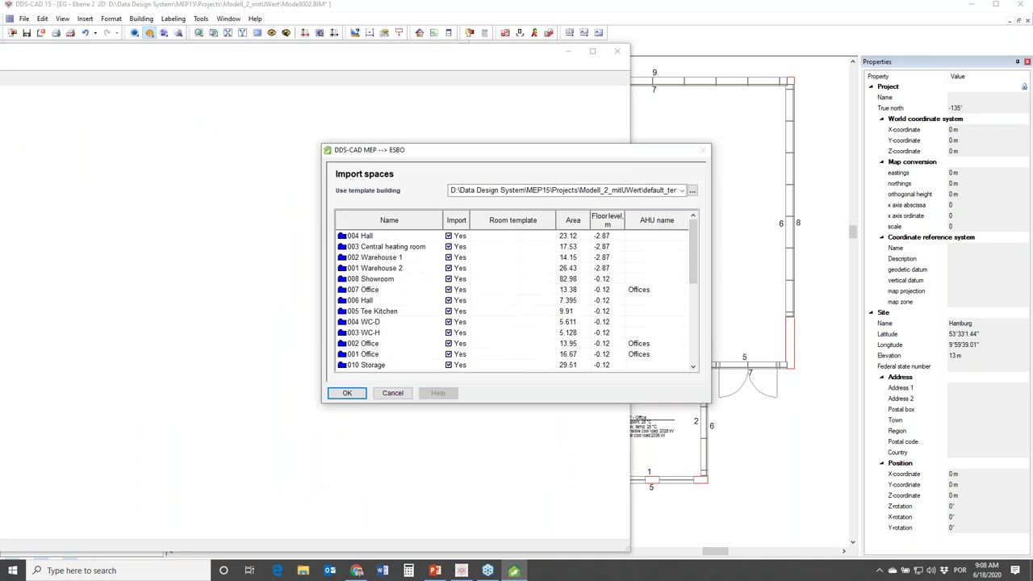
Sort the spaces by AHU name, exclude 004 Hall from the import and copy its import setting
{"action": "left_click_drag", "start_coordinate": [547, 155], "coordinate": [502, 129]}
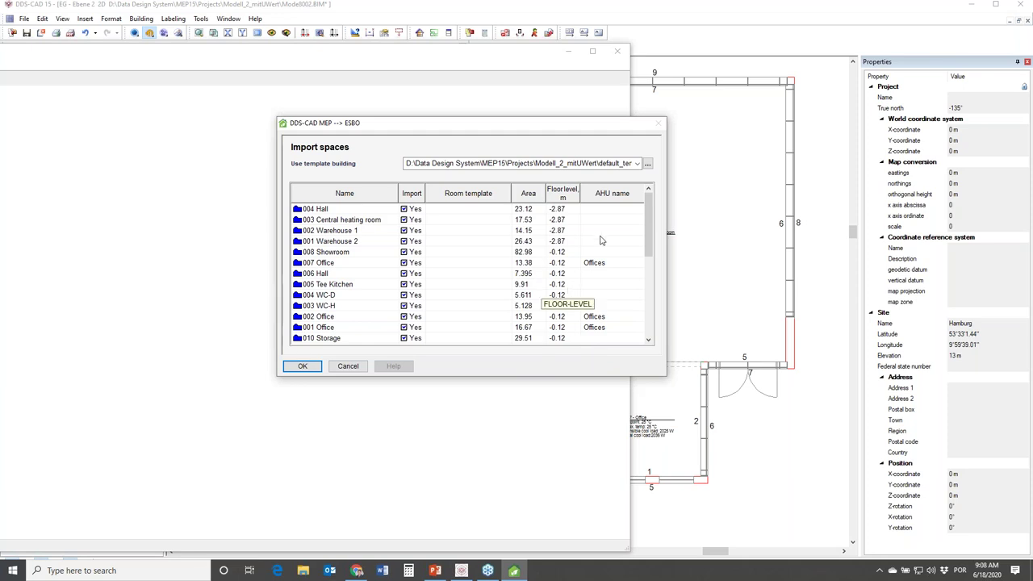
{"action": "left_click", "coordinate": [609, 197]}
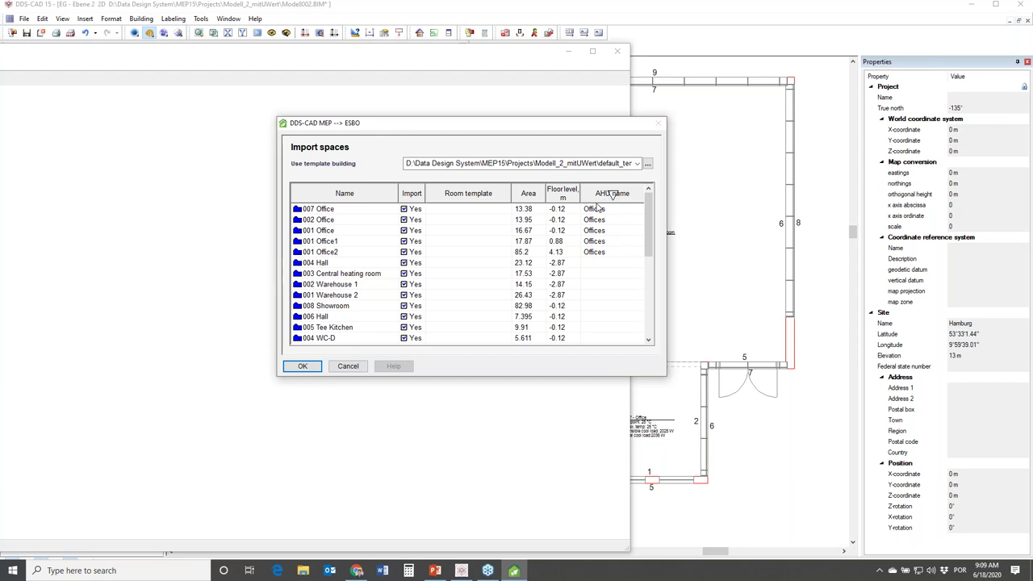
{"action": "left_click", "coordinate": [404, 263]}
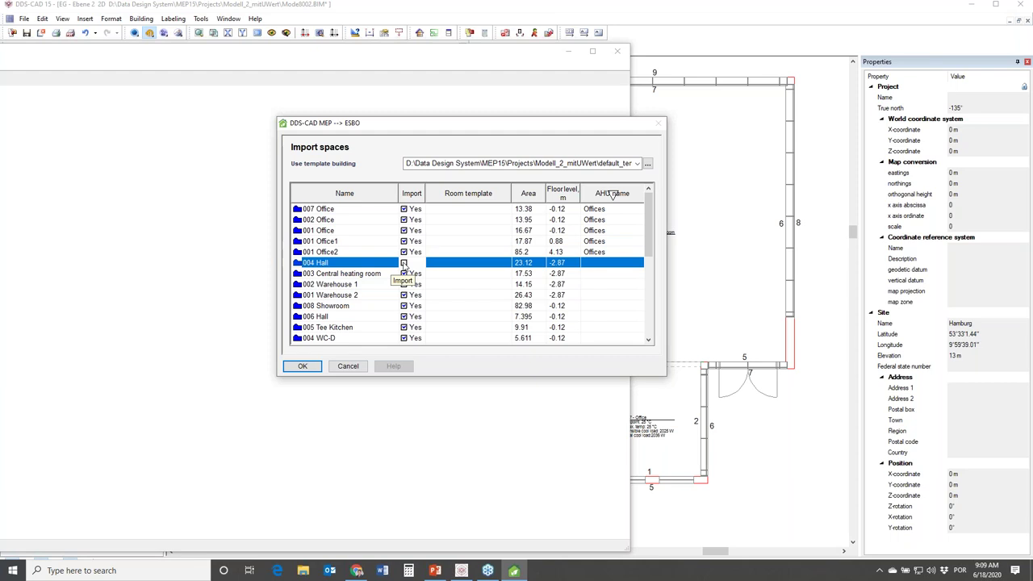
{"action": "right_click", "coordinate": [404, 264]}
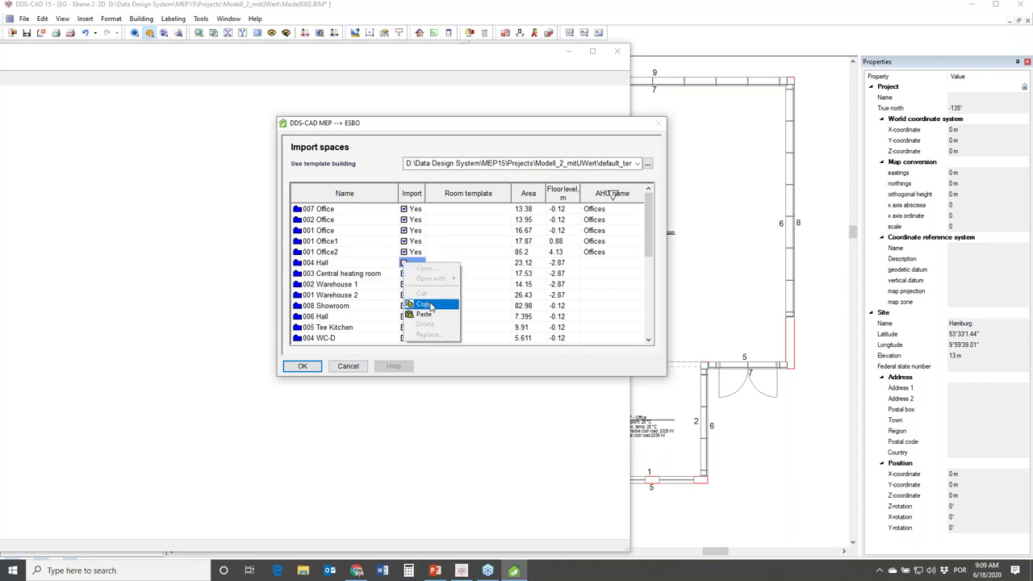
{"action": "left_click", "coordinate": [430, 307]}
Paste the excluded setting onto all spaces from 003 Central heating room to 001 Toilet female, and import only the offices
{"action": "right_click", "coordinate": [415, 275]}
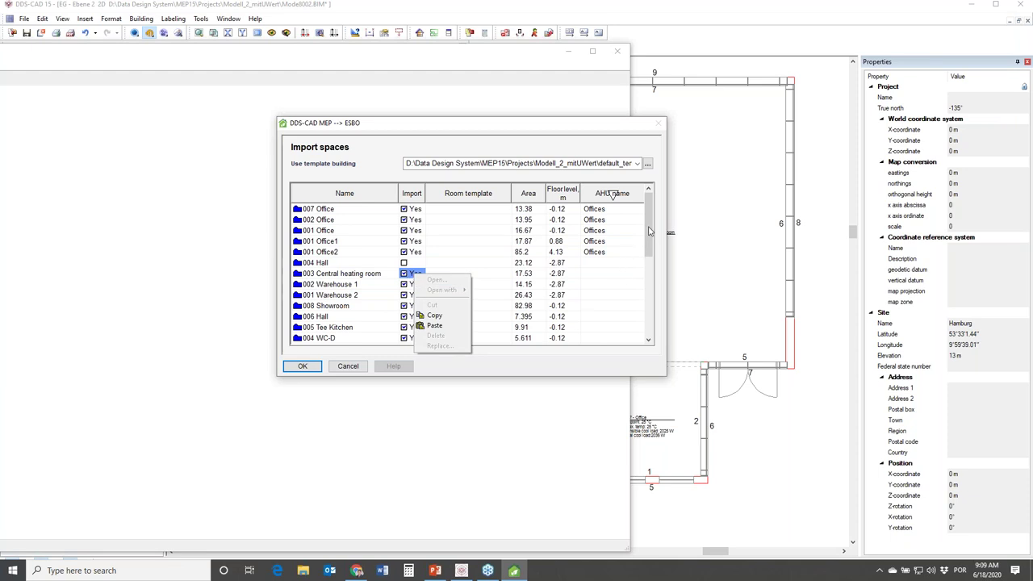
{"action": "left_click", "coordinate": [649, 256]}
{"action": "left_click_drag", "start_coordinate": [650, 257], "coordinate": [618, 336]}
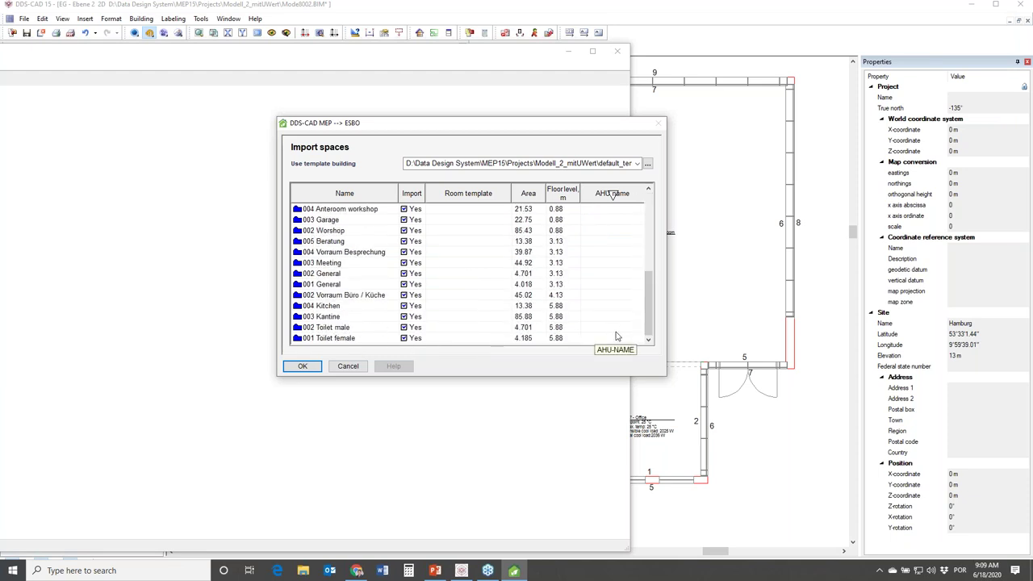
{"action": "right_click", "coordinate": [409, 342]}
{"action": "left_click", "coordinate": [428, 353]}
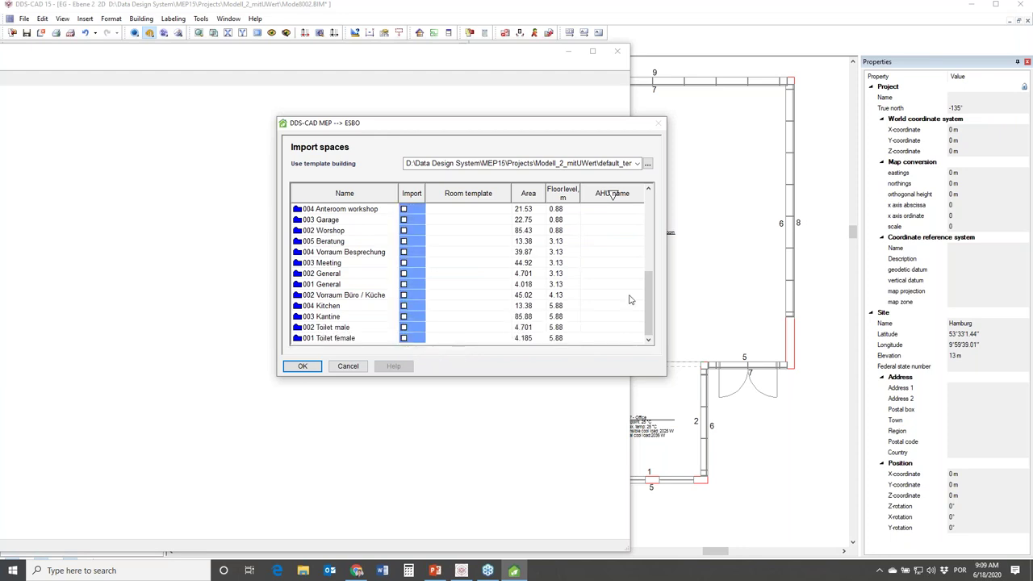
{"action": "left_click_drag", "start_coordinate": [650, 301], "coordinate": [651, 226]}
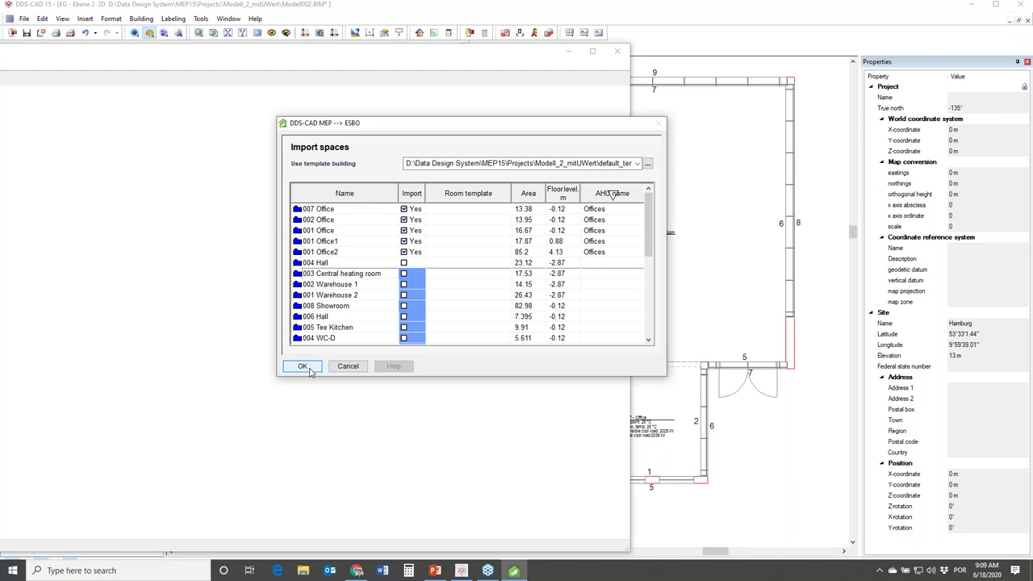
{"action": "left_click", "coordinate": [302, 367]}
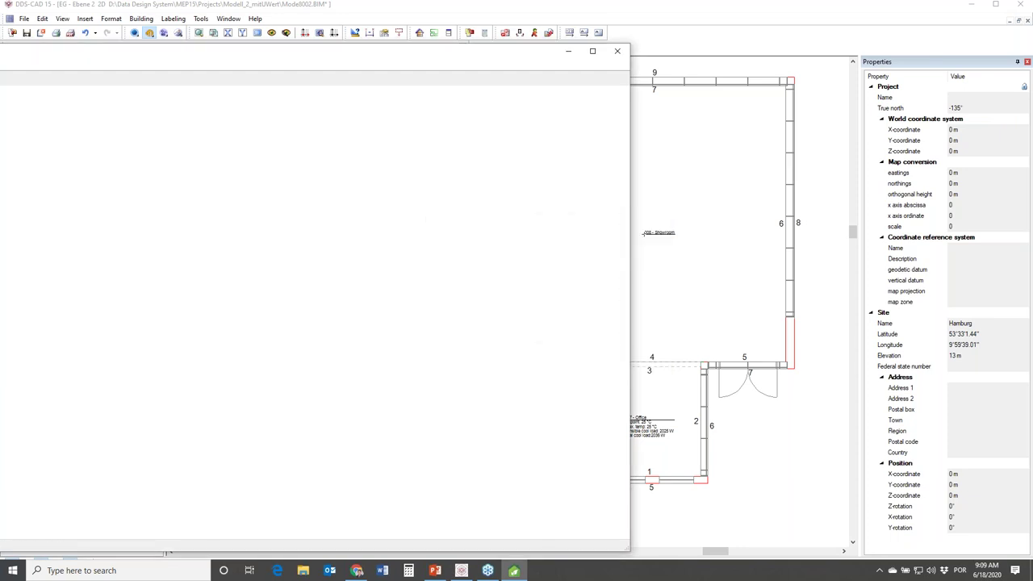
Maximize DDS ESBO, reposition the simulation window and examine the imported room 002 Office
{"action": "left_click", "coordinate": [593, 52]}
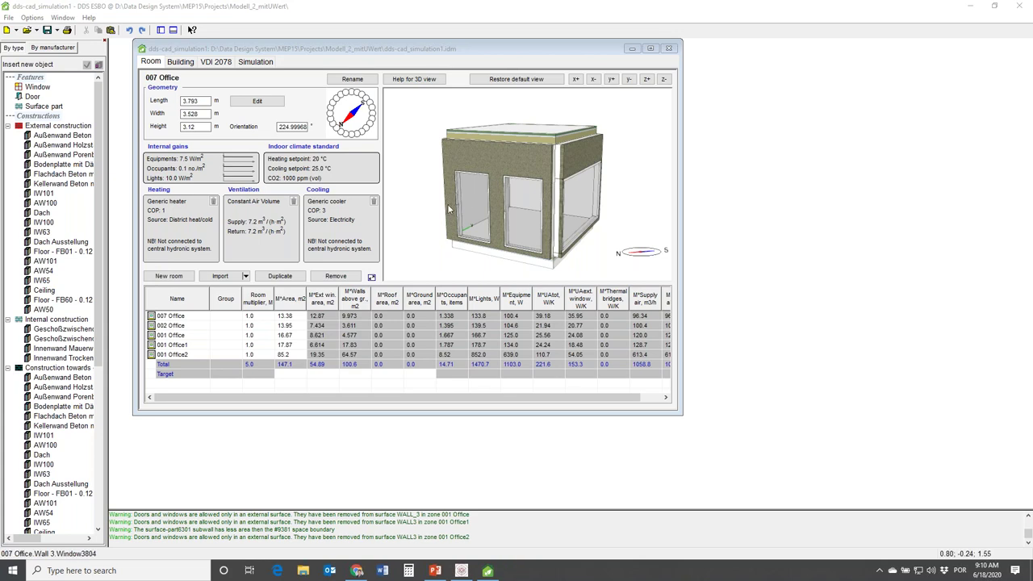
{"action": "left_click_drag", "start_coordinate": [378, 52], "coordinate": [616, 80]}
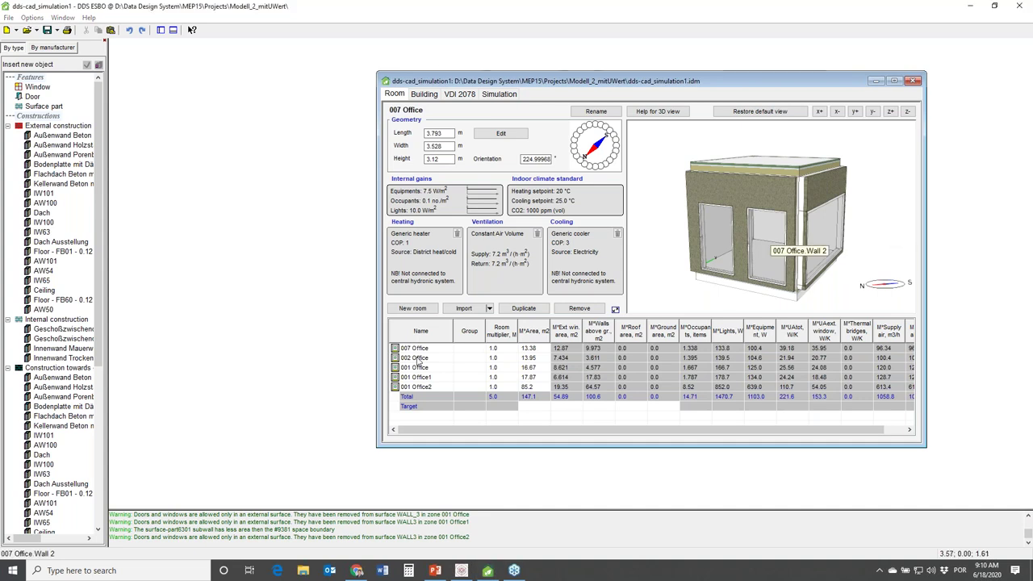
{"action": "left_click", "coordinate": [418, 359]}
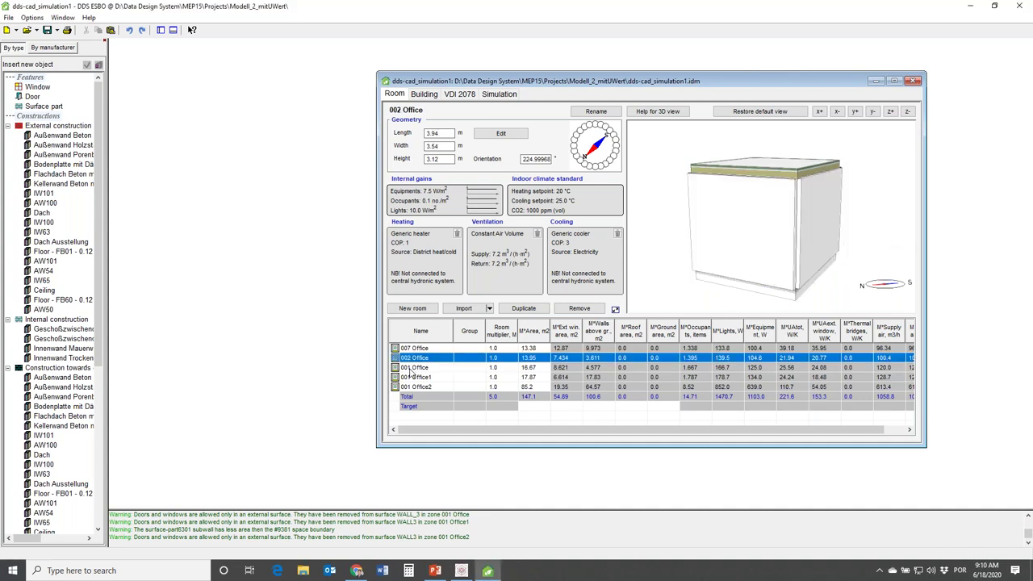
Look at room 001 Office and the building settings, and examine the imported rooms from another side in the building's 3D view
{"action": "left_click", "coordinate": [413, 368]}
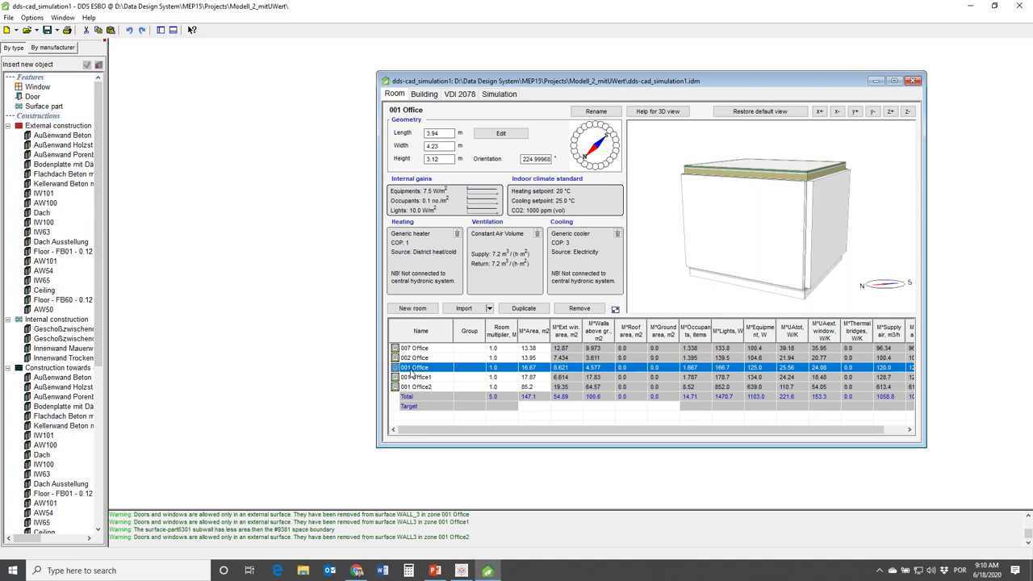
{"action": "left_click", "coordinate": [423, 93]}
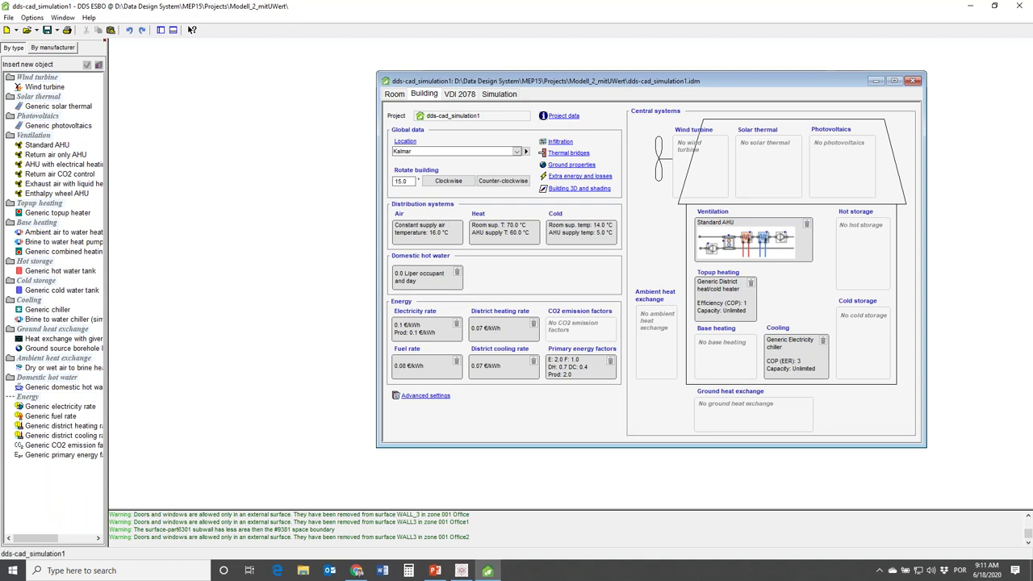
{"action": "left_click", "coordinate": [558, 190]}
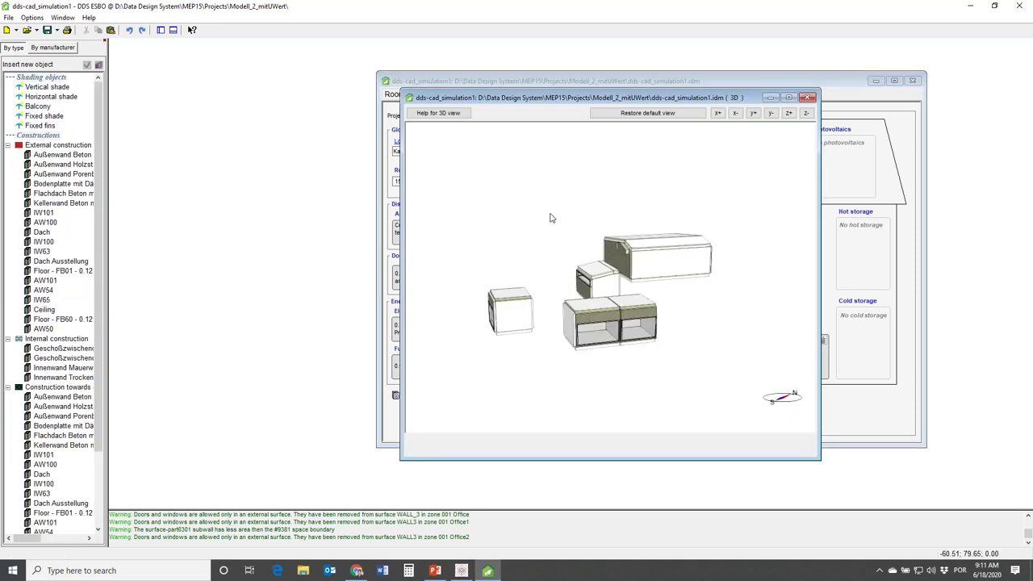
{"action": "left_click_drag", "start_coordinate": [569, 331], "coordinate": [728, 325]}
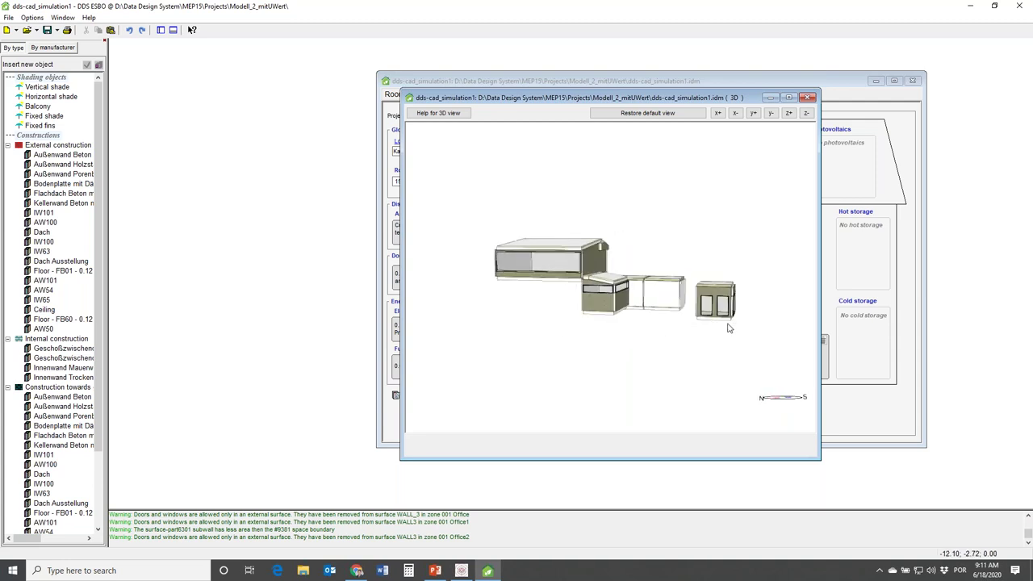
{"action": "left_click", "coordinate": [808, 98]}
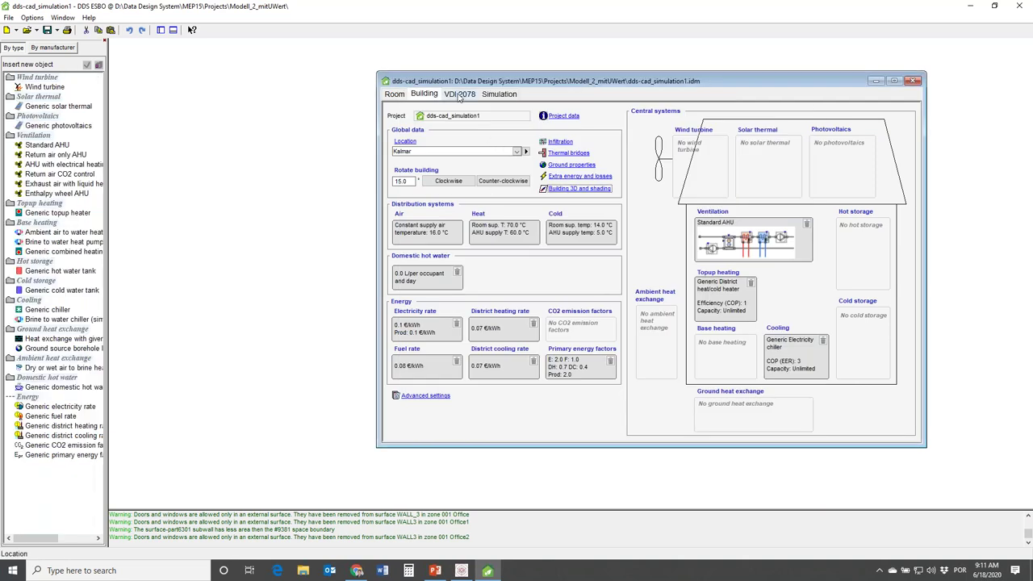
Review the simulation options and the VDI 2078 cooling load settings, and examine room 007 Office
{"action": "left_click", "coordinate": [496, 95]}
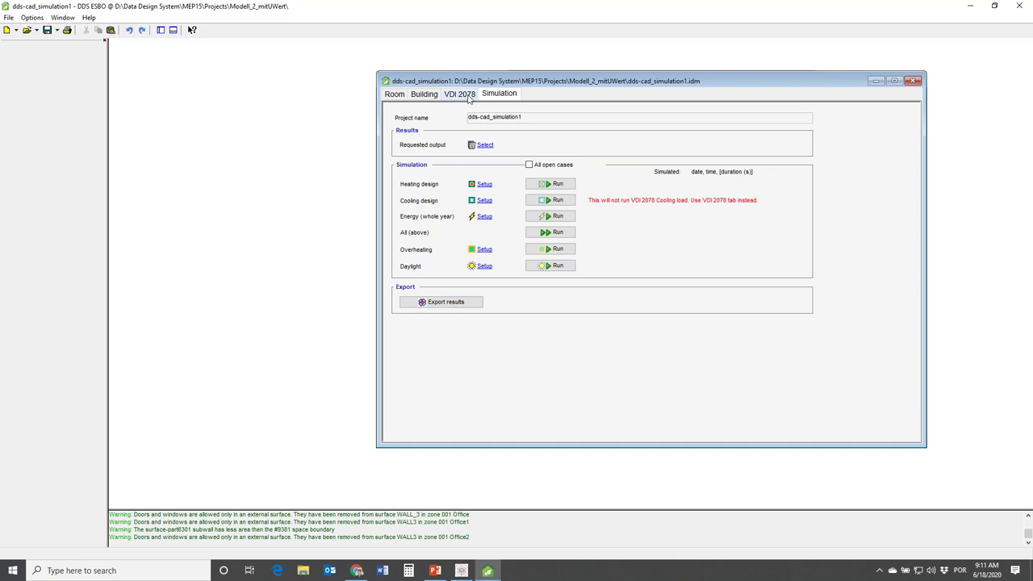
{"action": "left_click", "coordinate": [464, 95]}
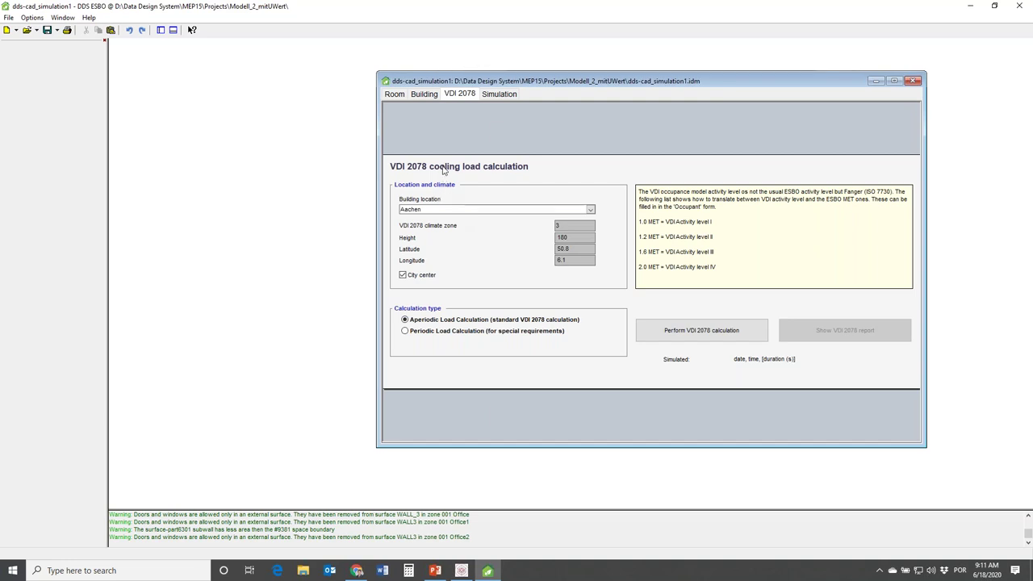
{"action": "left_click", "coordinate": [395, 95]}
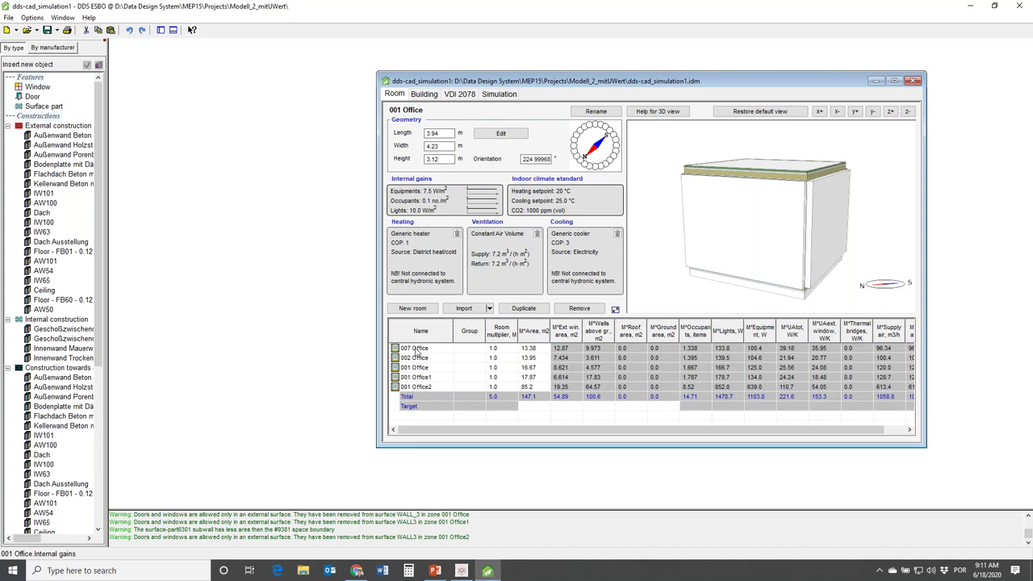
{"action": "left_click", "coordinate": [415, 349]}
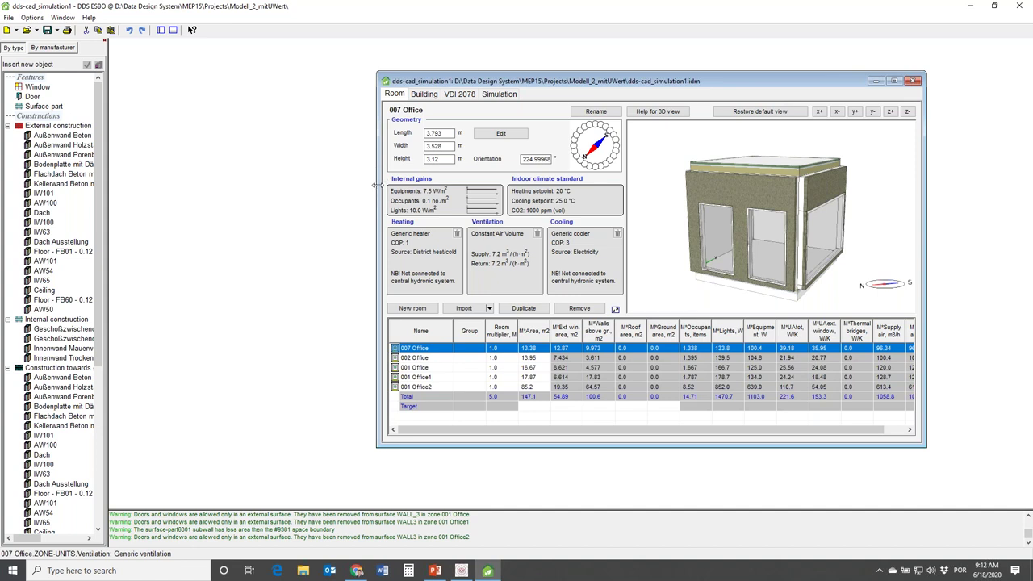
Inspect the equipment and occupant definitions in the internal gains of 001 Office, leaving each without changes
{"action": "left_click", "coordinate": [408, 367]}
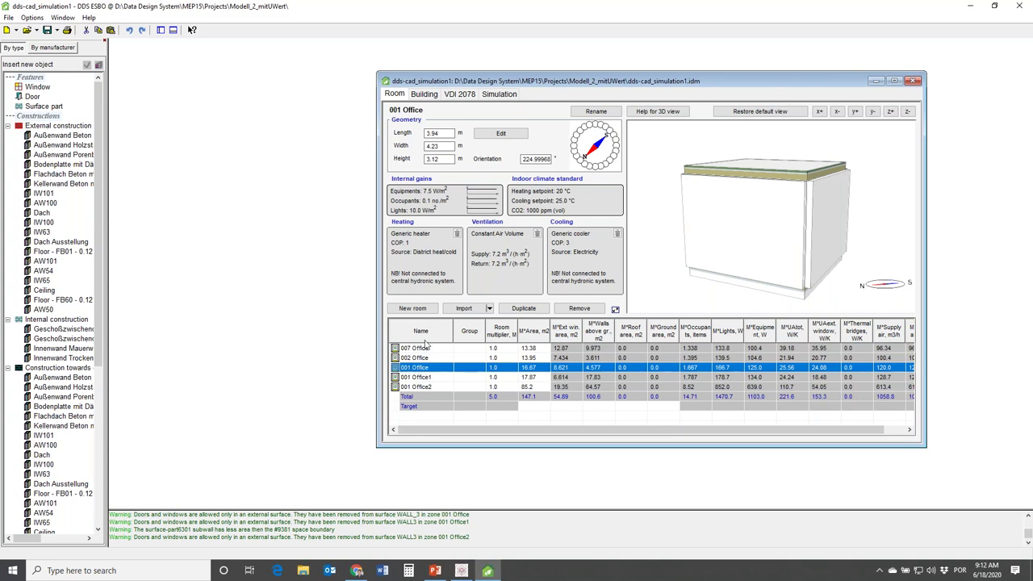
{"action": "double_click", "coordinate": [420, 202]}
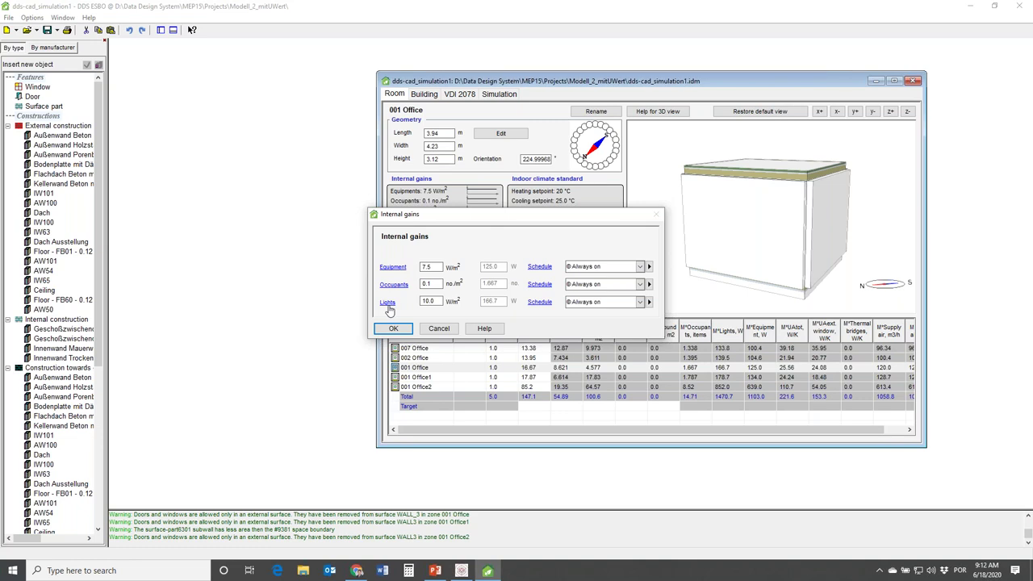
{"action": "left_click", "coordinate": [395, 267]}
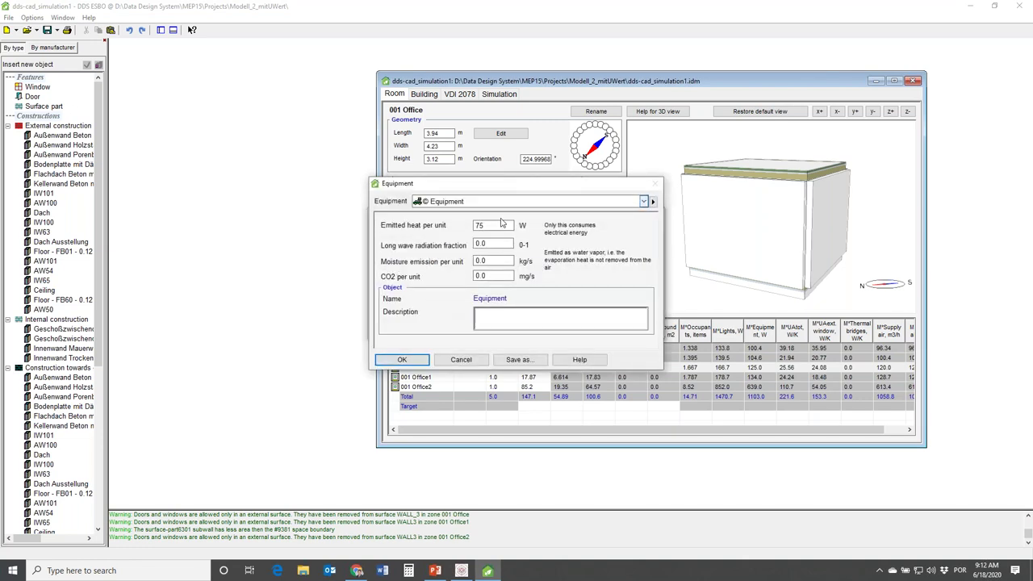
{"action": "left_click", "coordinate": [459, 359]}
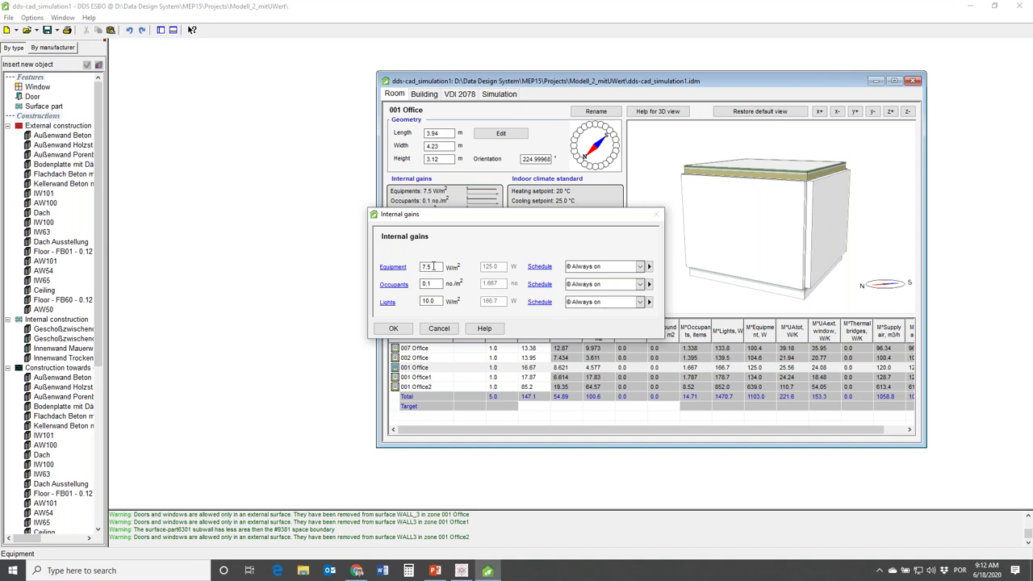
{"action": "left_click", "coordinate": [395, 285]}
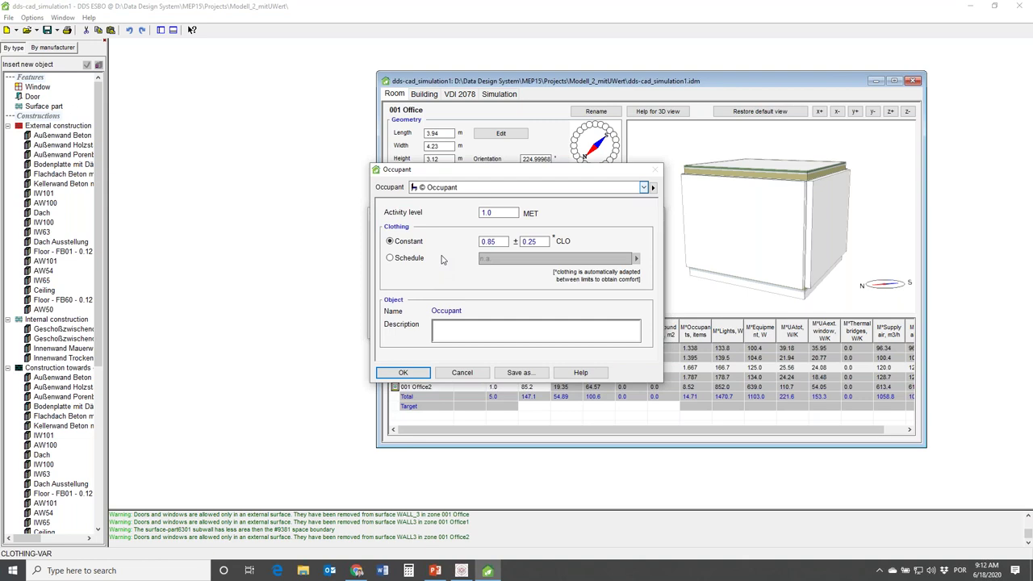
{"action": "left_click", "coordinate": [456, 373]}
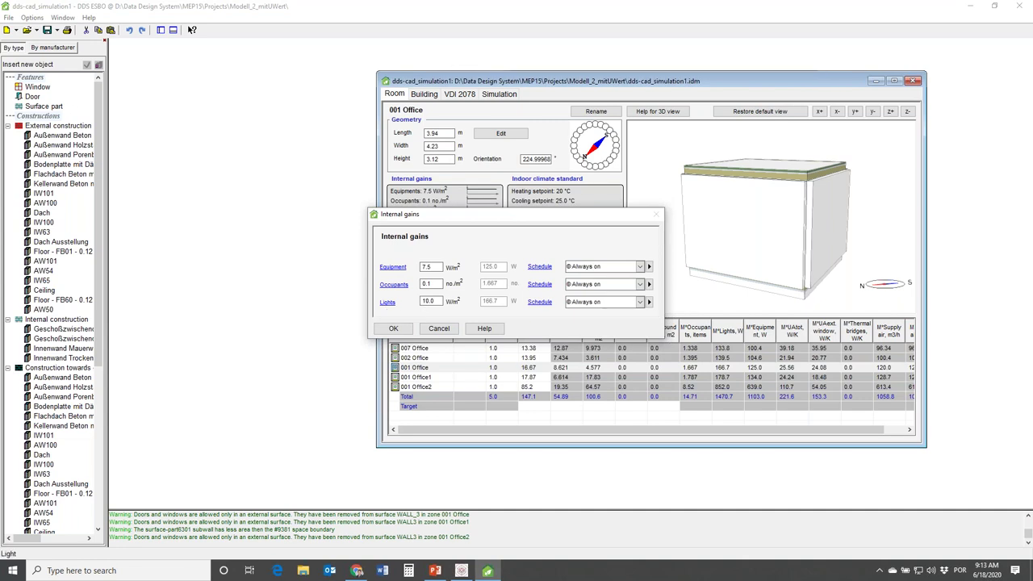
Inspect the occupants' schedule of 001 Office and leave its internal gains without changes
{"action": "left_click", "coordinate": [539, 285]}
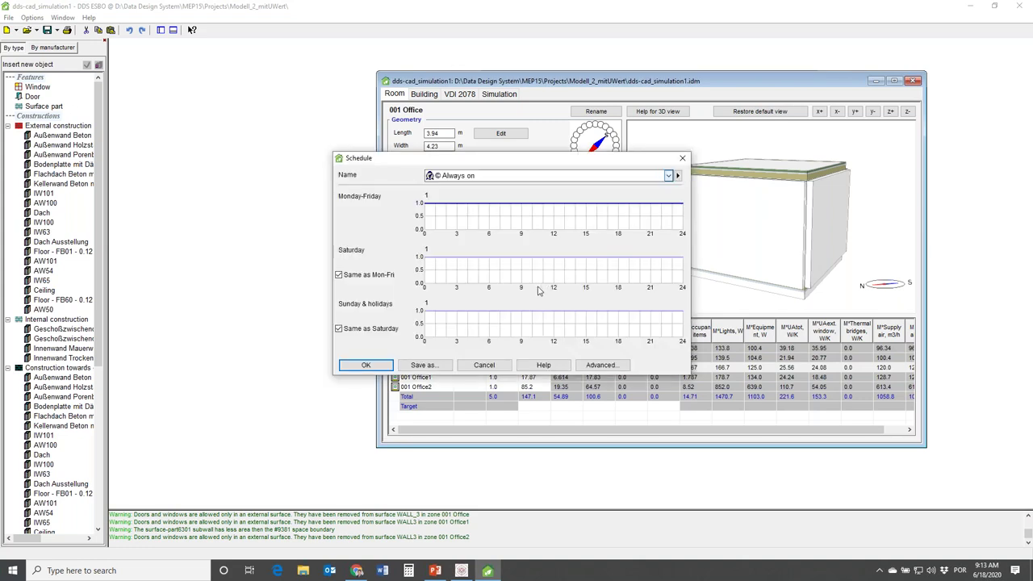
{"action": "left_click_drag", "start_coordinate": [507, 162], "coordinate": [530, 162]}
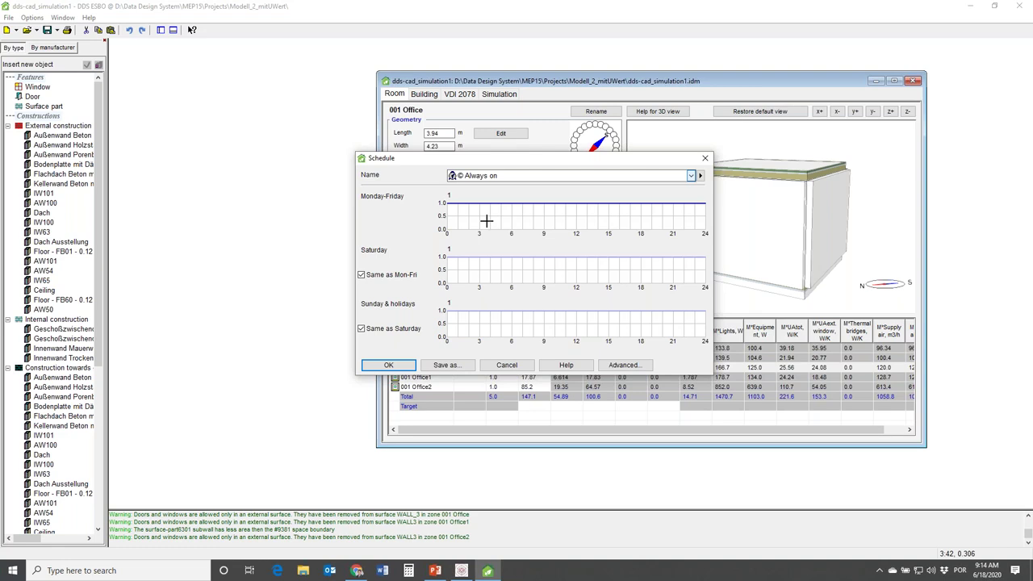
{"action": "left_click", "coordinate": [495, 367]}
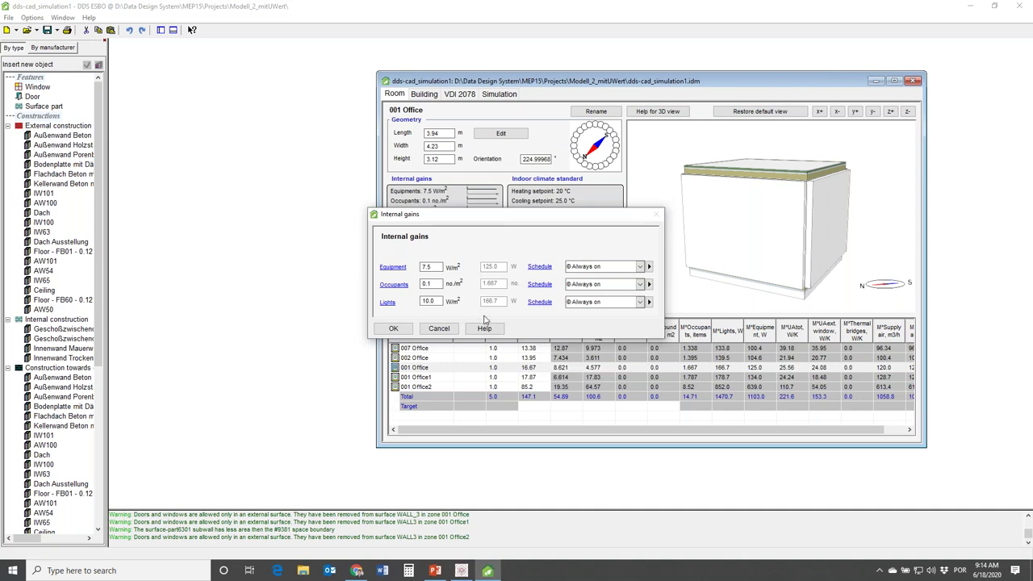
{"action": "left_click", "coordinate": [422, 330]}
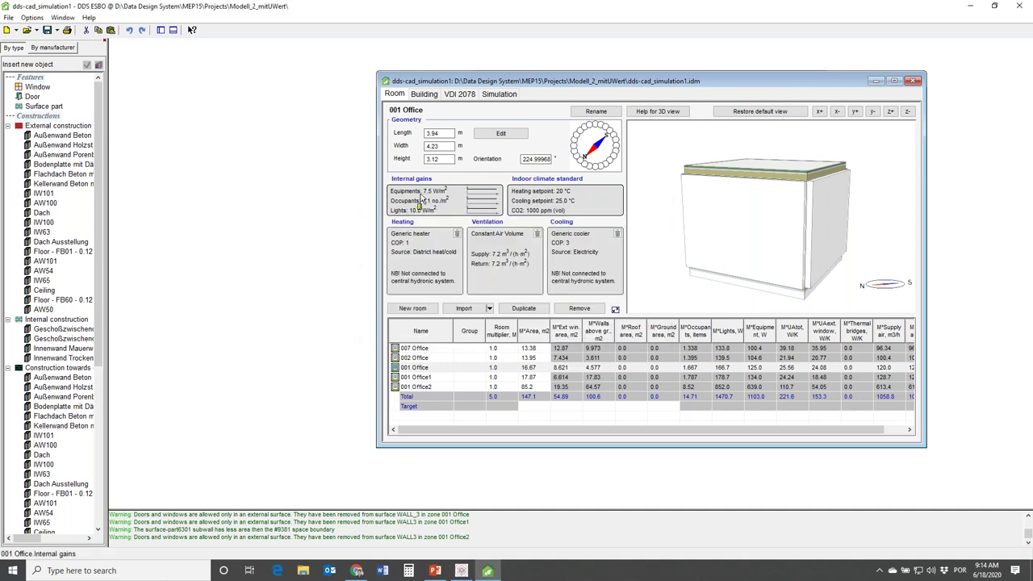
Inspect the indoor climate standard of 001 Office, including its air quality methods, and accept the existing settings
{"action": "double_click", "coordinate": [546, 204]}
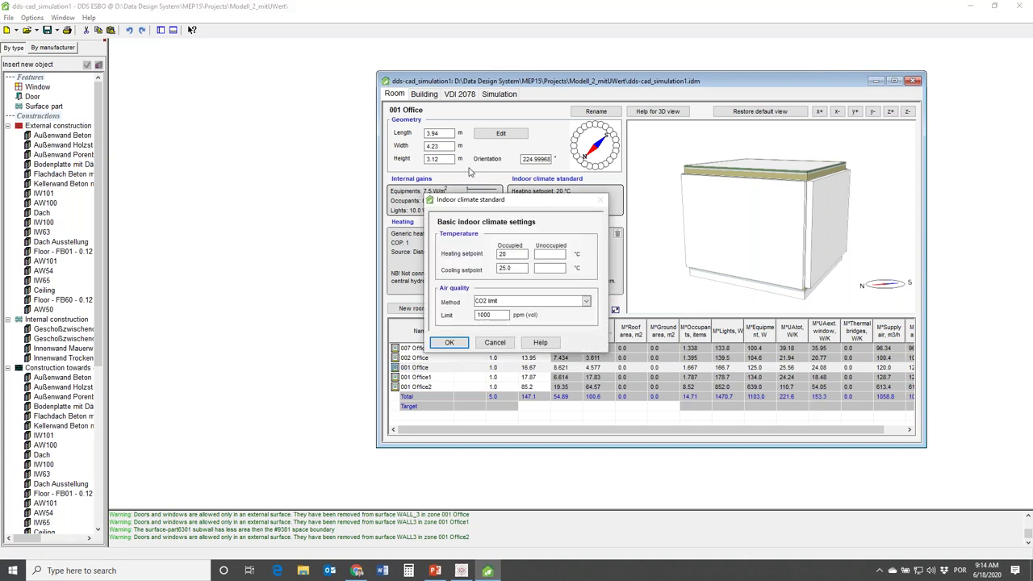
{"action": "left_click_drag", "start_coordinate": [525, 206], "coordinate": [586, 196]}
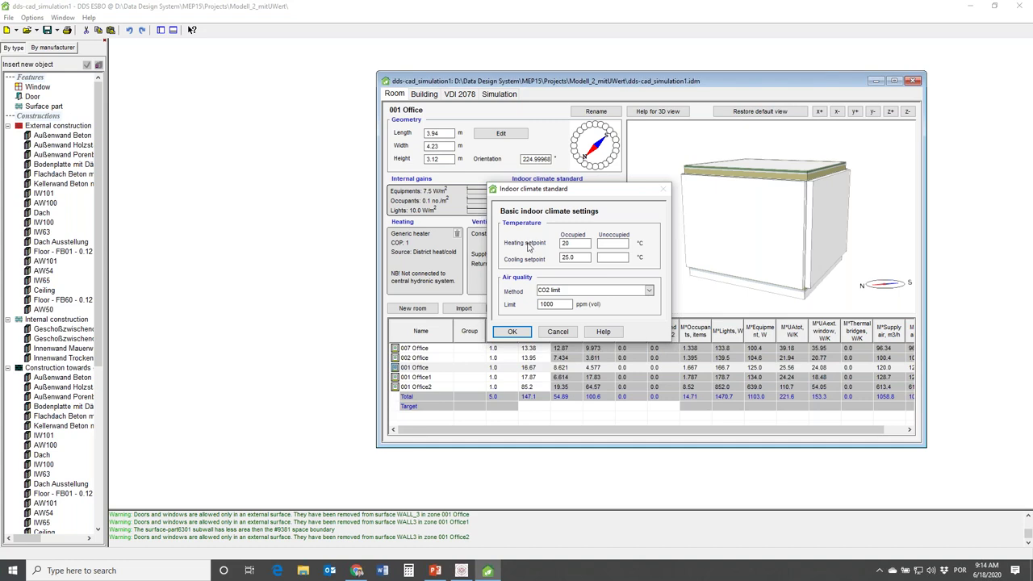
{"action": "left_click", "coordinate": [563, 293]}
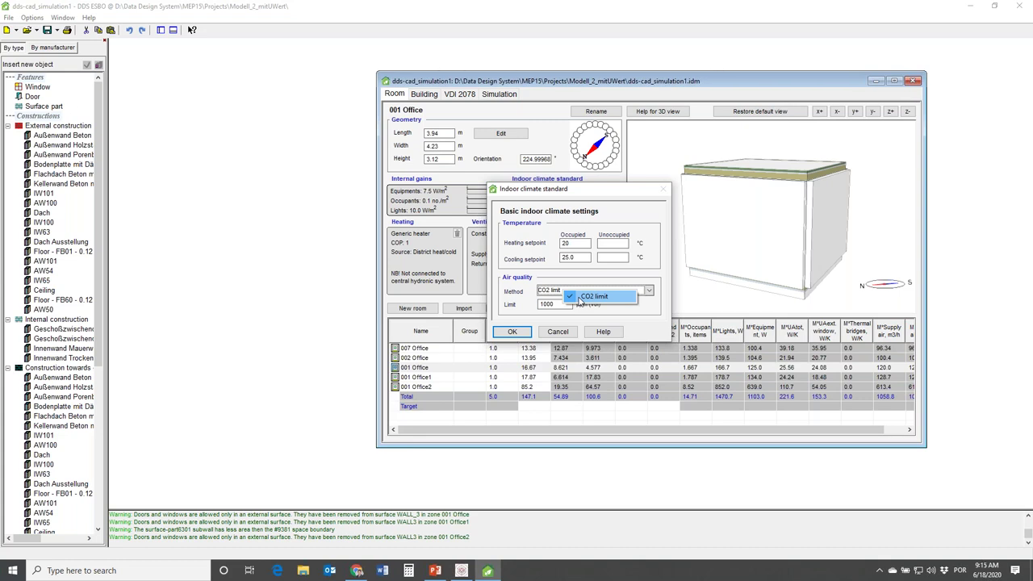
{"action": "left_click", "coordinate": [556, 280]}
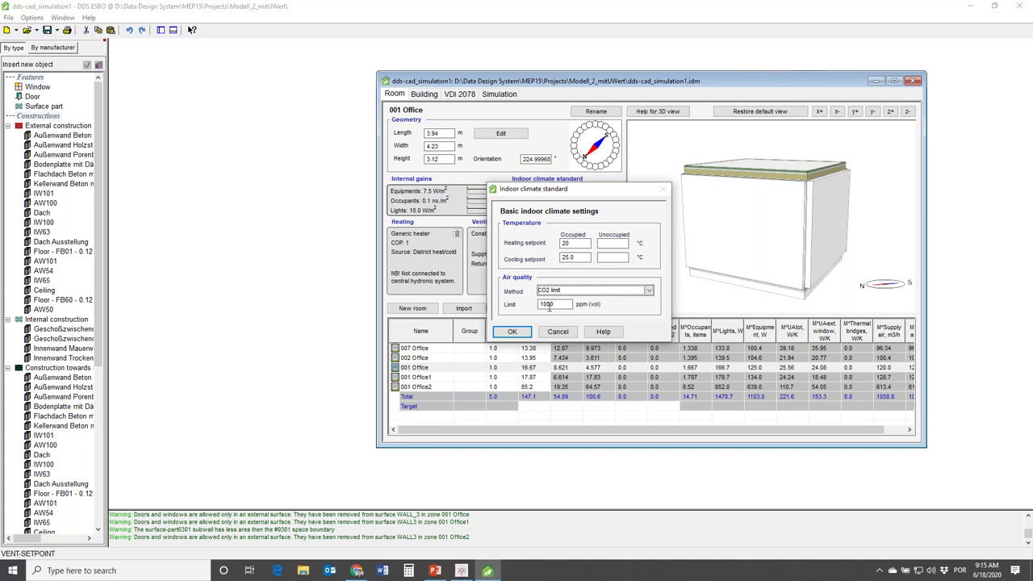
{"action": "left_click", "coordinate": [510, 331]}
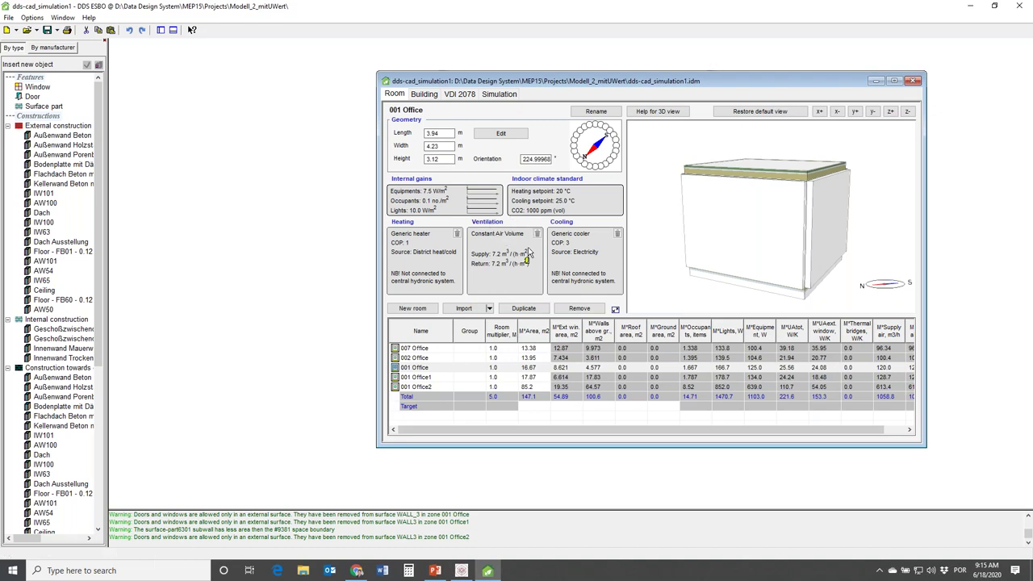
Examine the Variable Air Volume options and control methods for the ventilation of 001 Office, and return to Constant Air Volume
{"action": "double_click", "coordinate": [488, 261]}
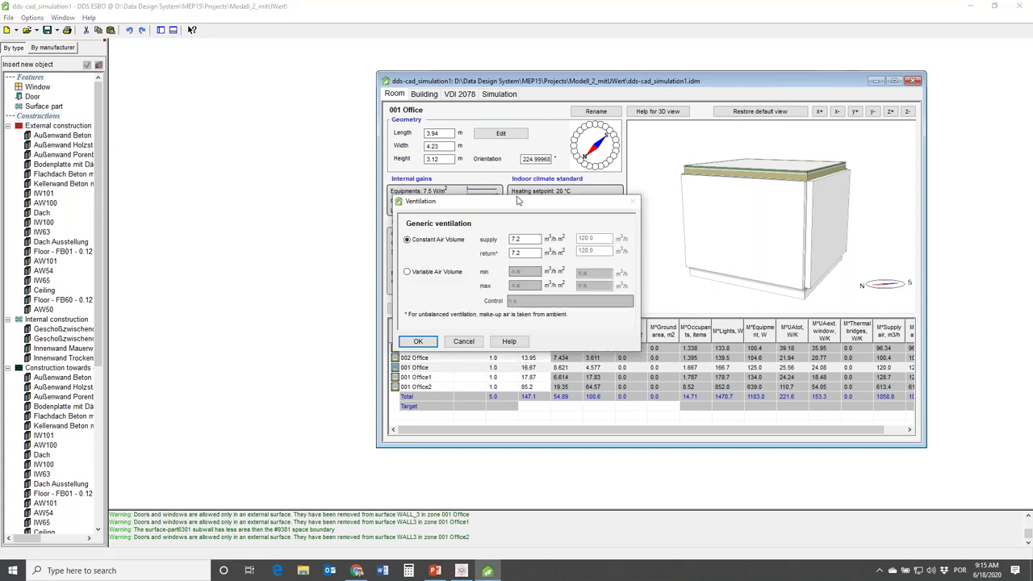
{"action": "left_click_drag", "start_coordinate": [517, 200], "coordinate": [606, 190]}
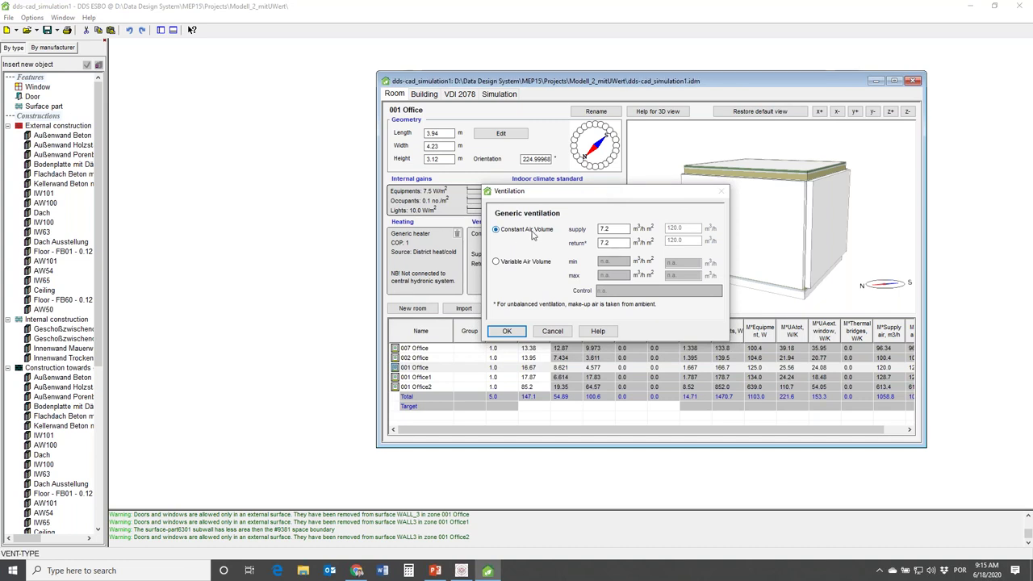
{"action": "left_click", "coordinate": [496, 262]}
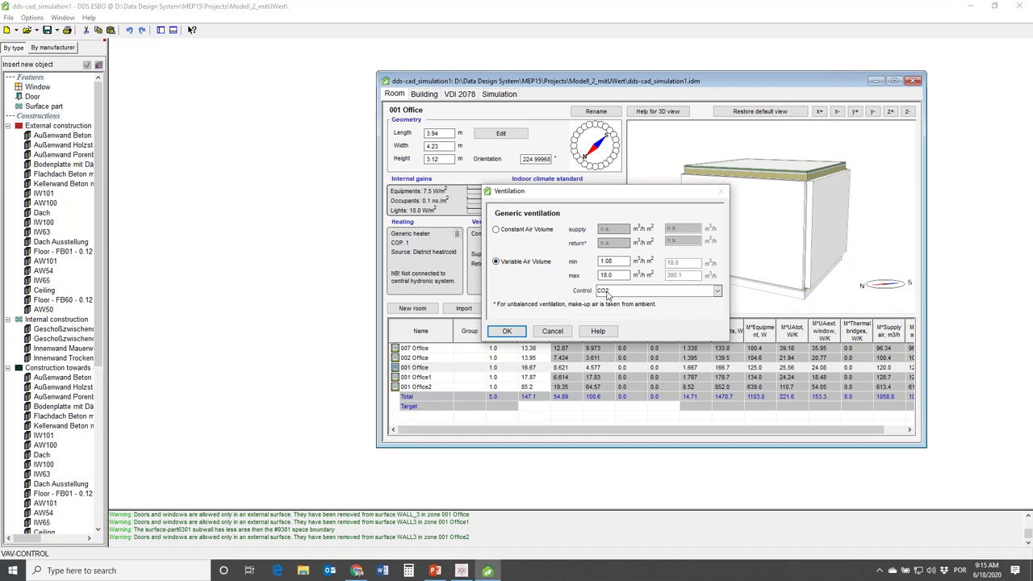
{"action": "left_click", "coordinate": [608, 293]}
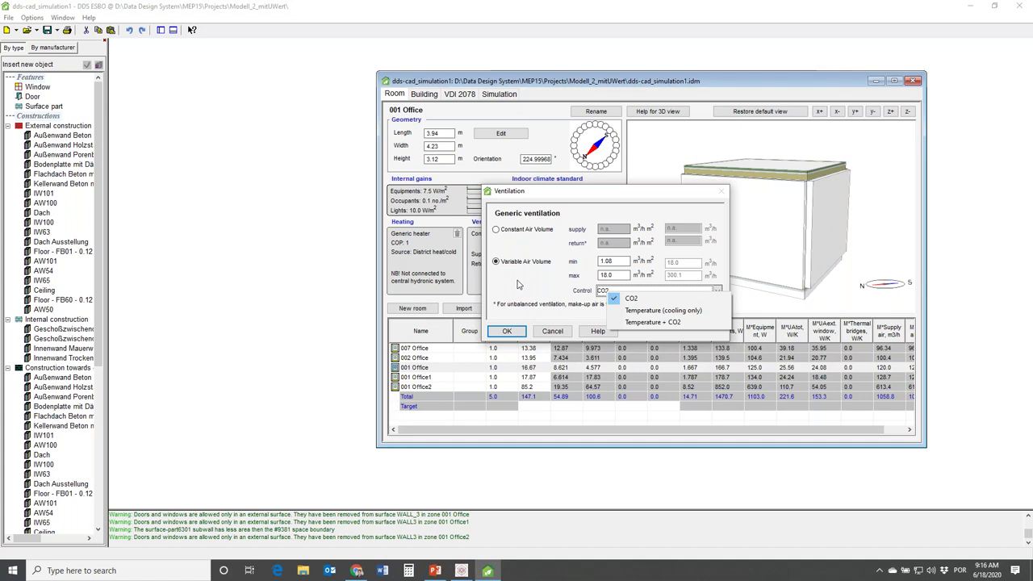
{"action": "left_click", "coordinate": [521, 300]}
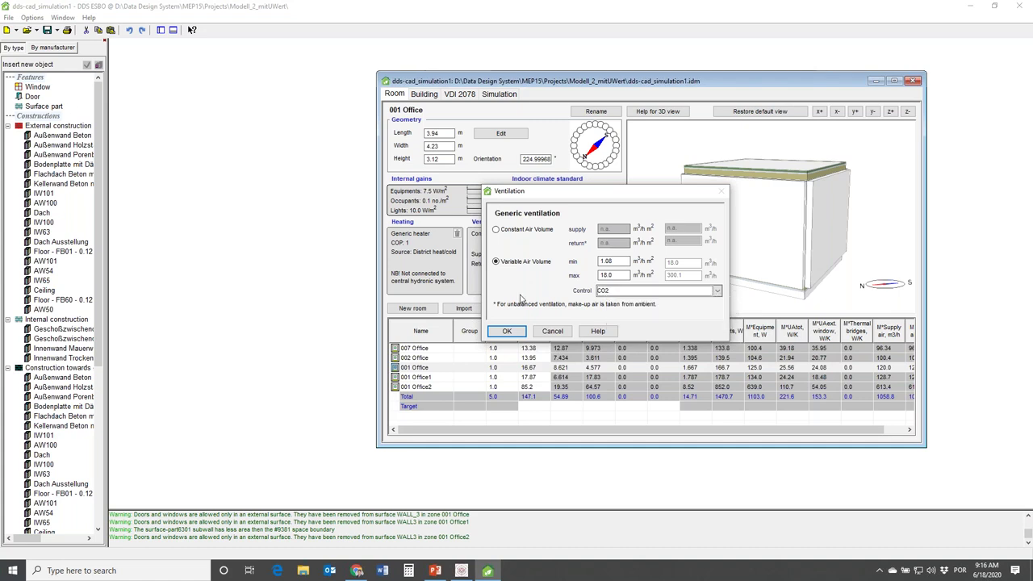
{"action": "left_click", "coordinate": [496, 229]}
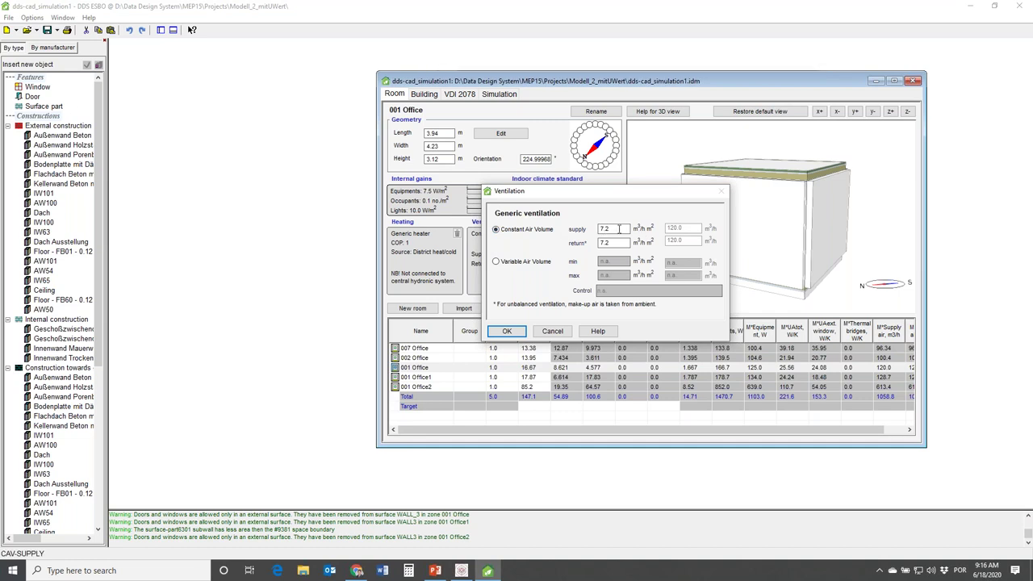
Set both the supply and return constant air volumes of 001 Office to 0 and accept the ventilation settings
{"action": "double_click", "coordinate": [613, 227]}
{"action": "type", "text": "0"}
{"action": "left_click", "coordinate": [616, 241]}
{"action": "left_click_drag", "start_coordinate": [616, 241], "coordinate": [580, 245]}
{"action": "type", "text": "0"}
{"action": "left_click", "coordinate": [506, 234]}
{"action": "left_click", "coordinate": [505, 330]}
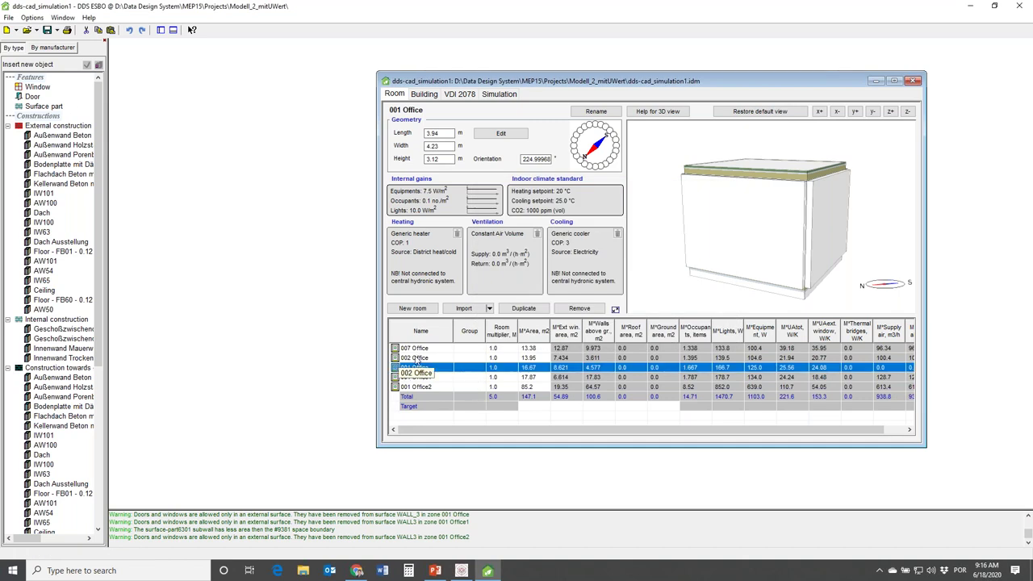
Switch the ventilation of 002 Office to Variable Air Volume with Temperature (cooling only) control
{"action": "left_click", "coordinate": [414, 359]}
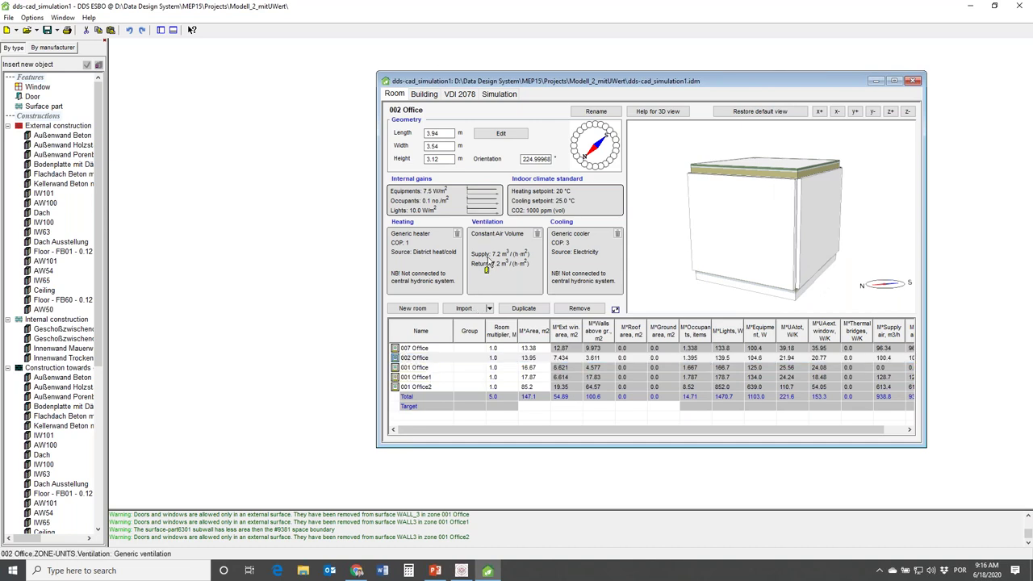
{"action": "double_click", "coordinate": [500, 258]}
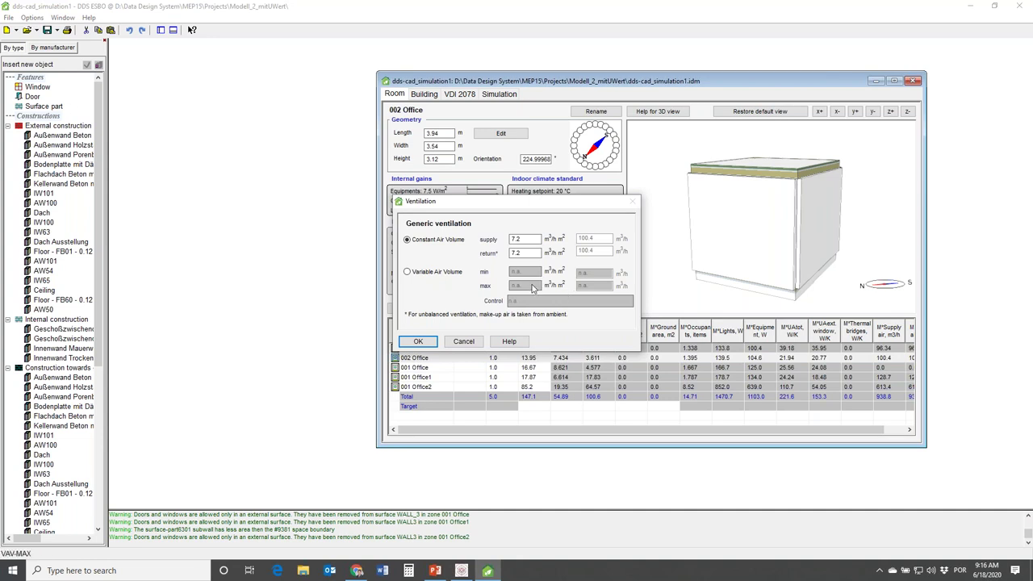
{"action": "left_click", "coordinate": [408, 272]}
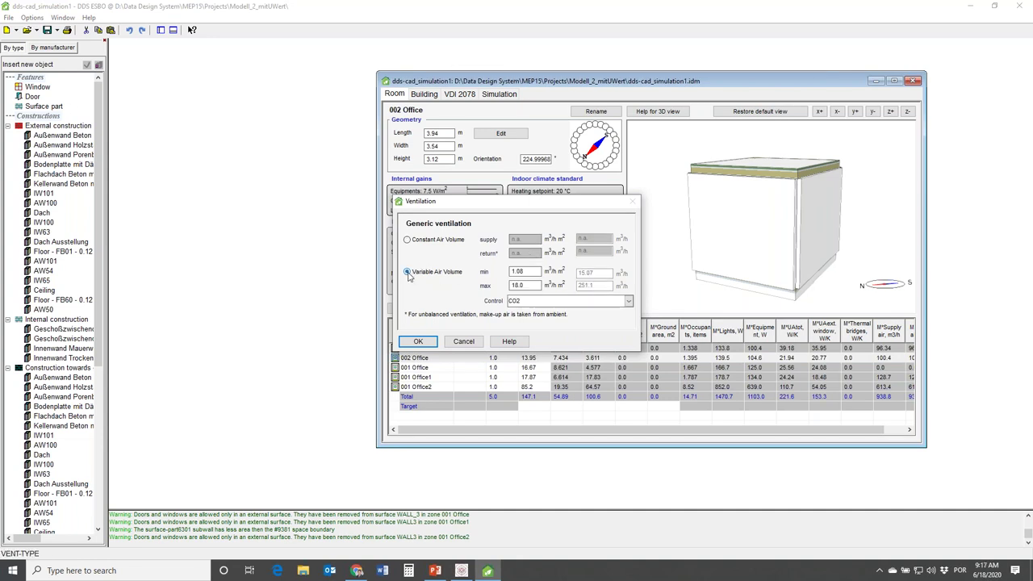
{"action": "left_click", "coordinate": [627, 301]}
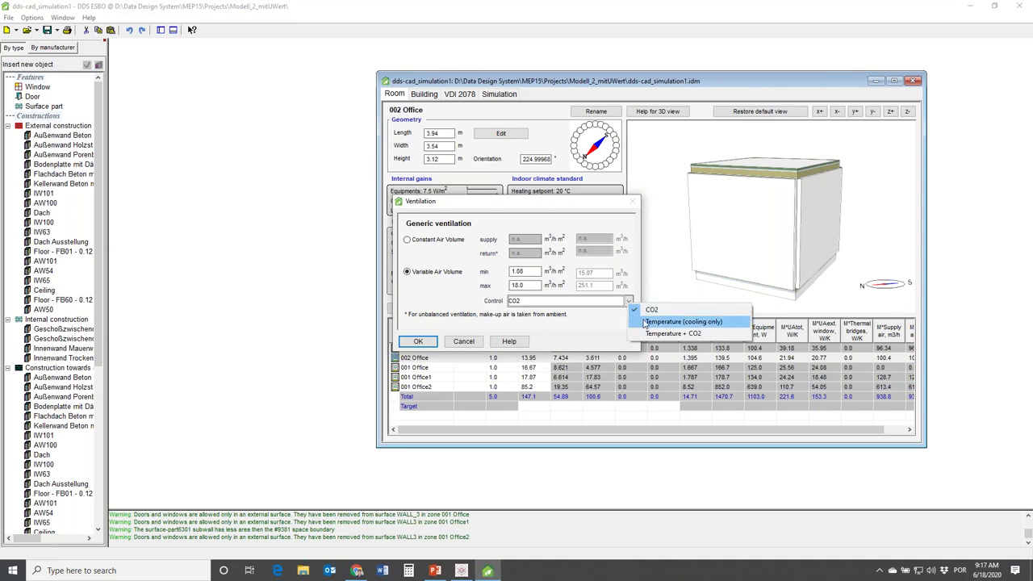
{"action": "left_click", "coordinate": [644, 323]}
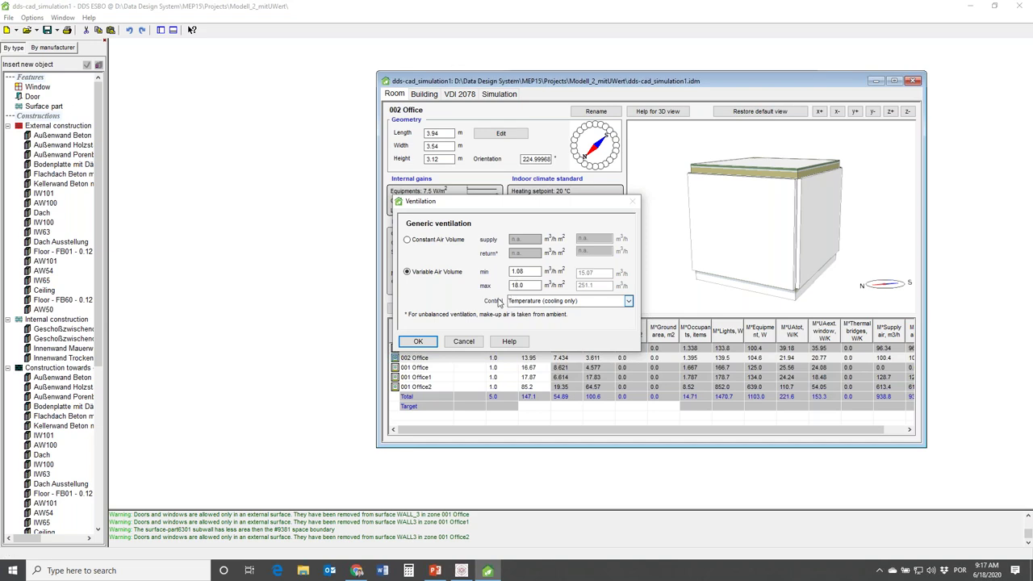
{"action": "left_click", "coordinate": [416, 342]}
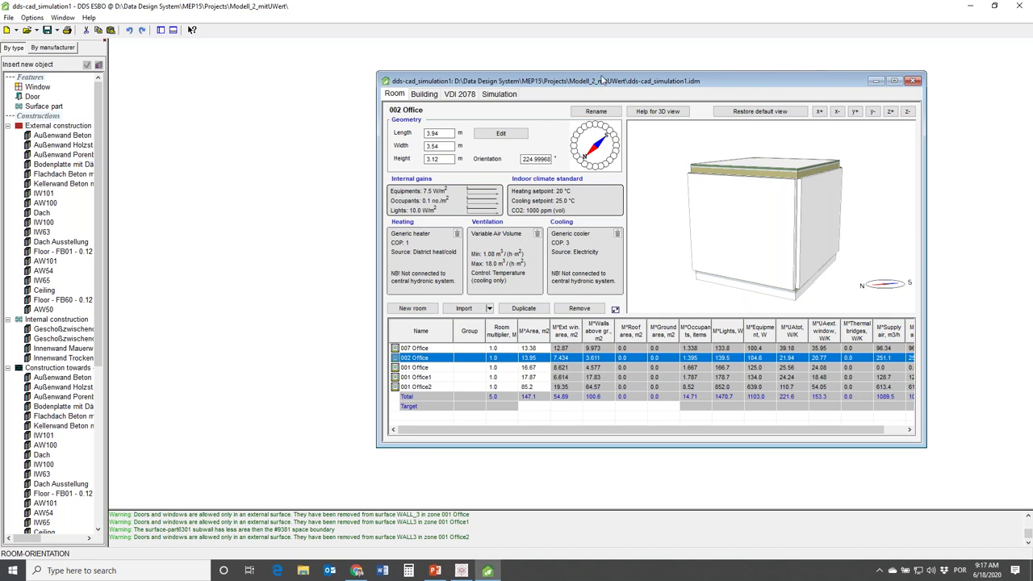
{"action": "left_click_drag", "start_coordinate": [602, 84], "coordinate": [600, 79]}
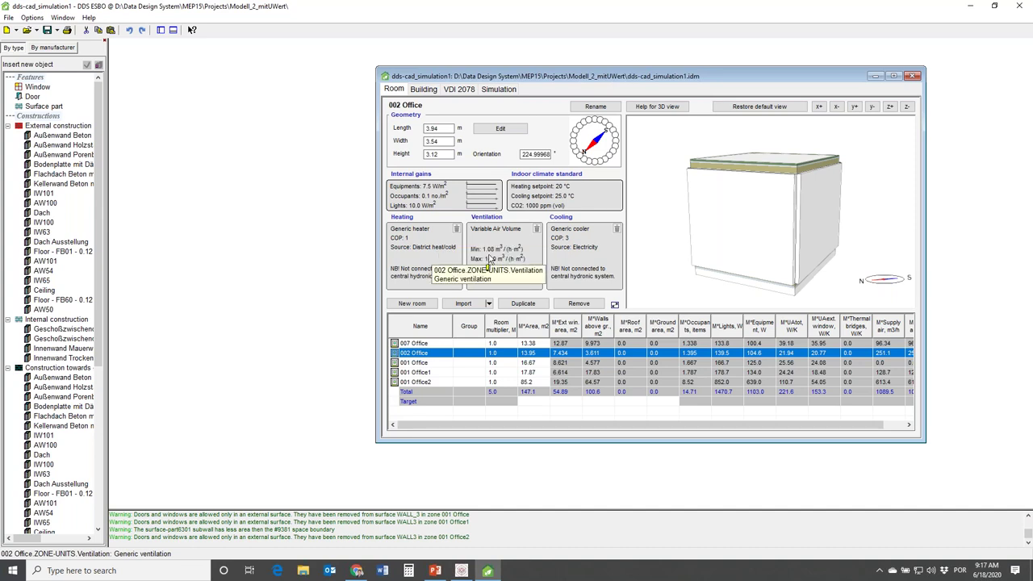
Examine the building's air distribution system, including the supply air function of ambient, and discard the changes
{"action": "left_click", "coordinate": [421, 91]}
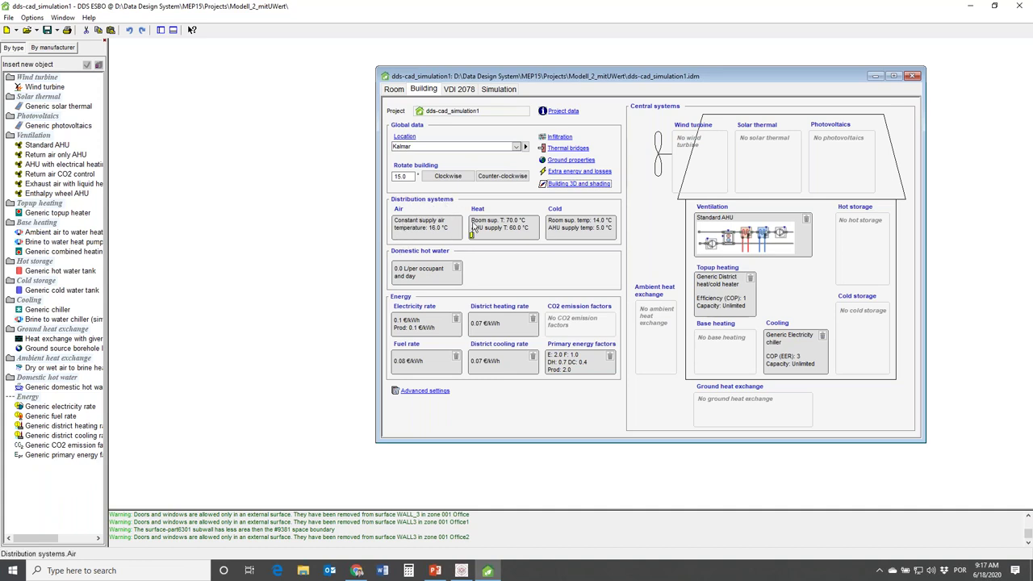
{"action": "double_click", "coordinate": [417, 230]}
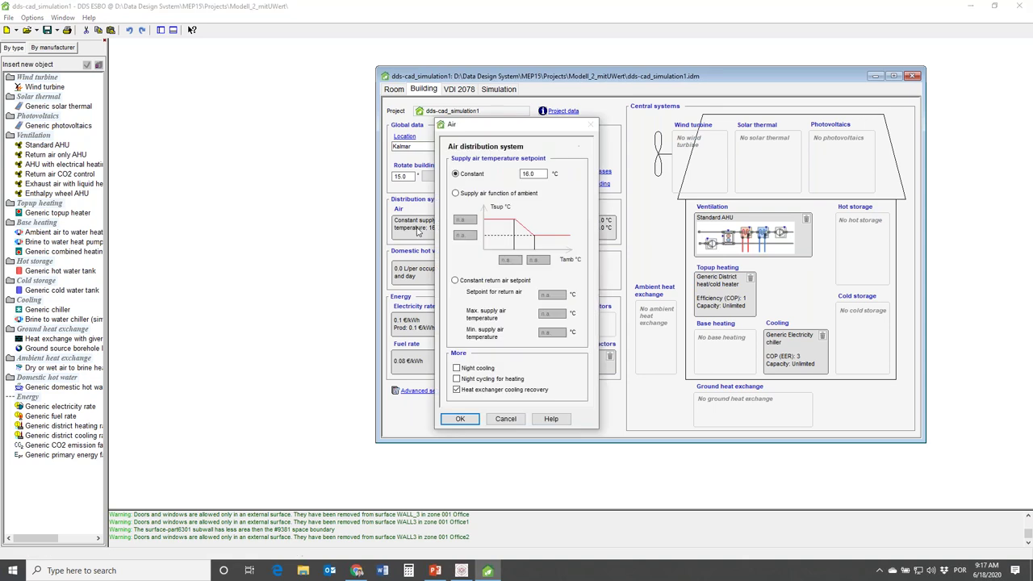
{"action": "left_click_drag", "start_coordinate": [532, 123], "coordinate": [594, 106]}
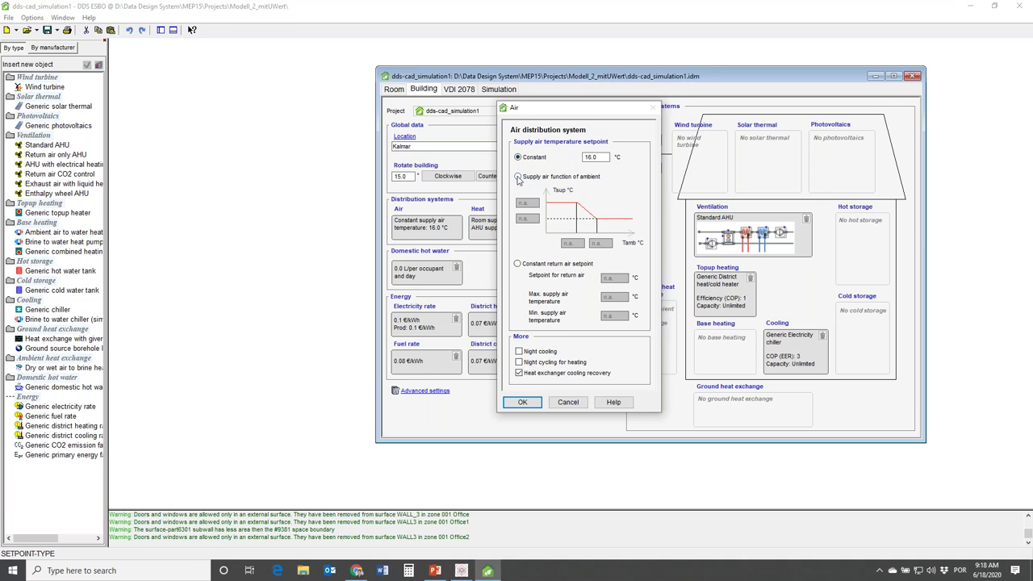
{"action": "left_click", "coordinate": [518, 176]}
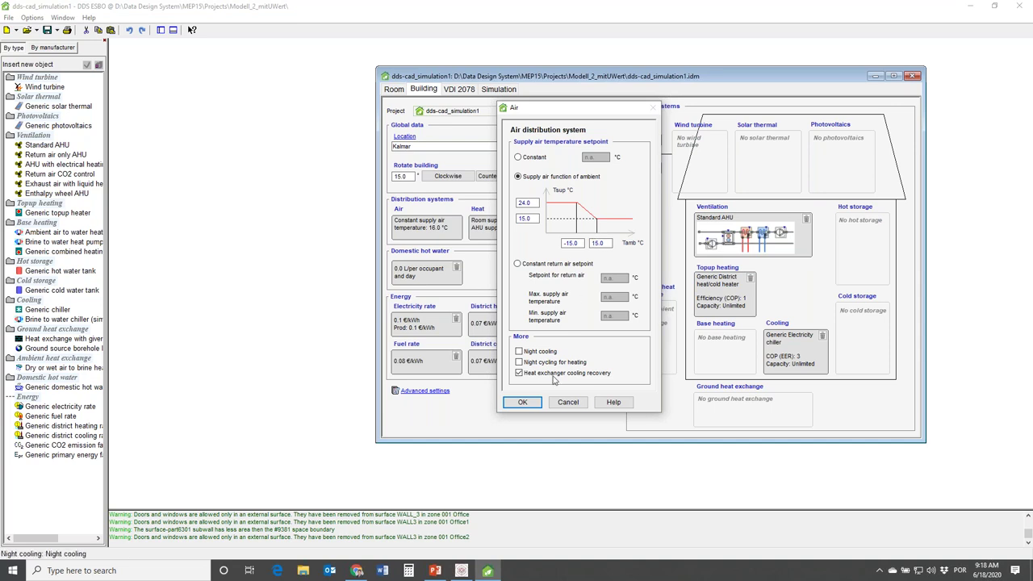
{"action": "left_click", "coordinate": [562, 402]}
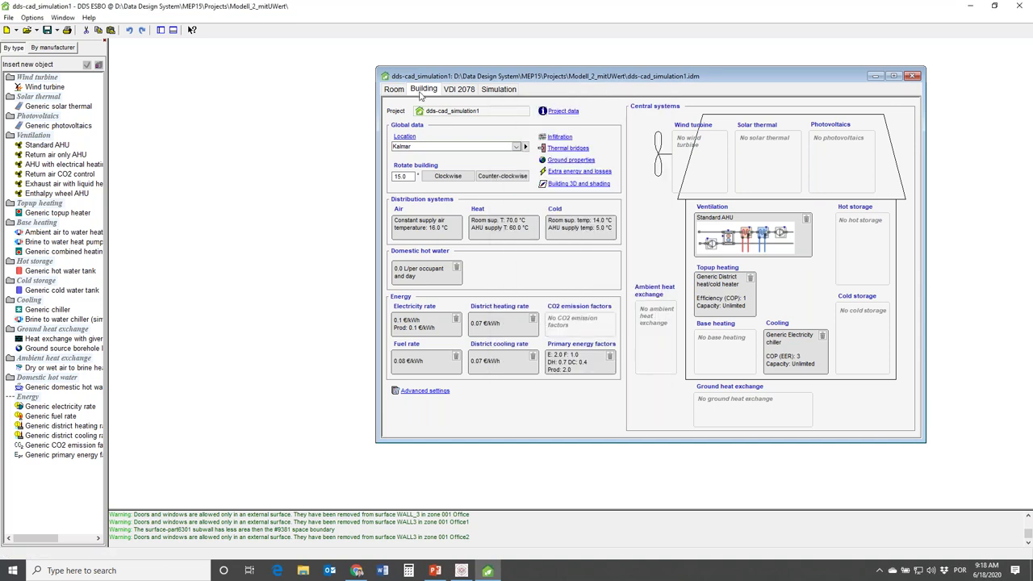
Review the unit for air flows in the advanced settings, keeping m³/h, and inspect the Standard AHU without changes
{"action": "left_click", "coordinate": [426, 392]}
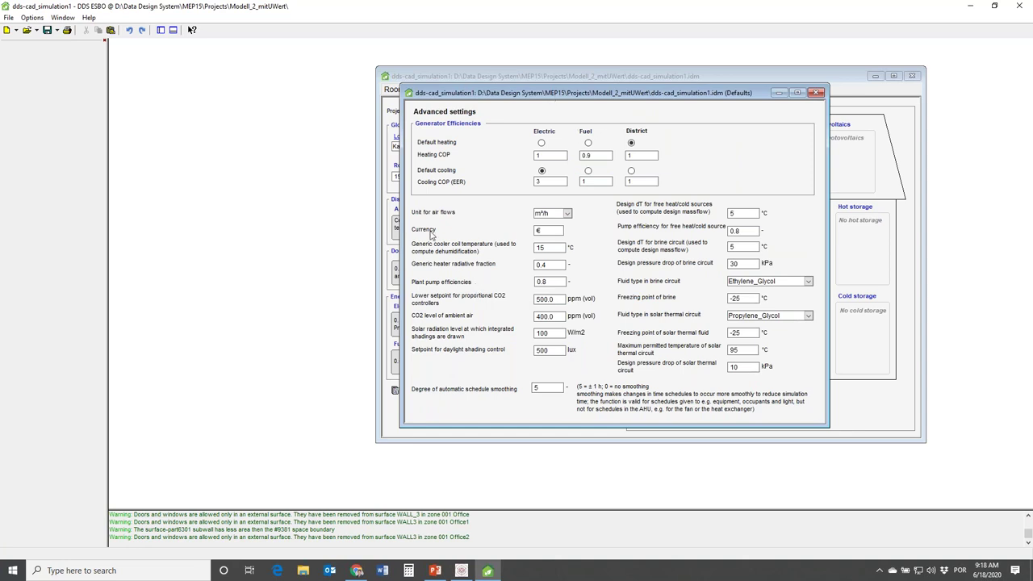
{"action": "left_click", "coordinate": [567, 214]}
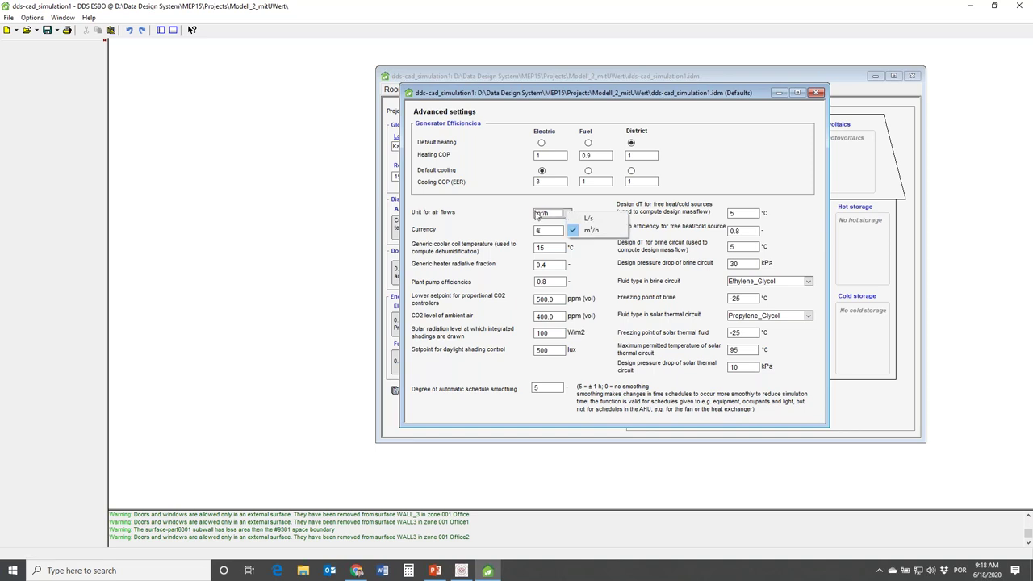
{"action": "left_click", "coordinate": [589, 231]}
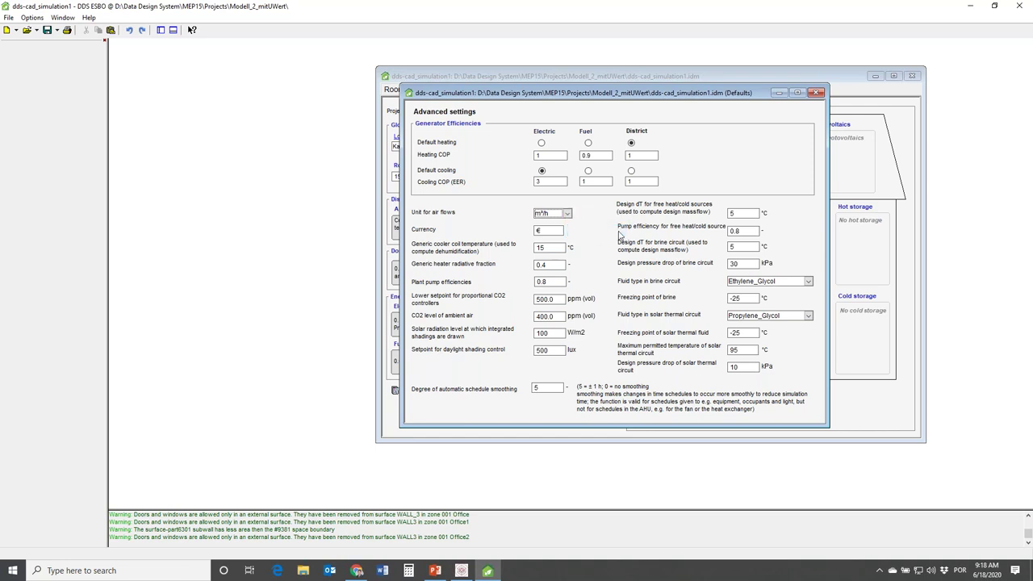
{"action": "left_click", "coordinate": [816, 92]}
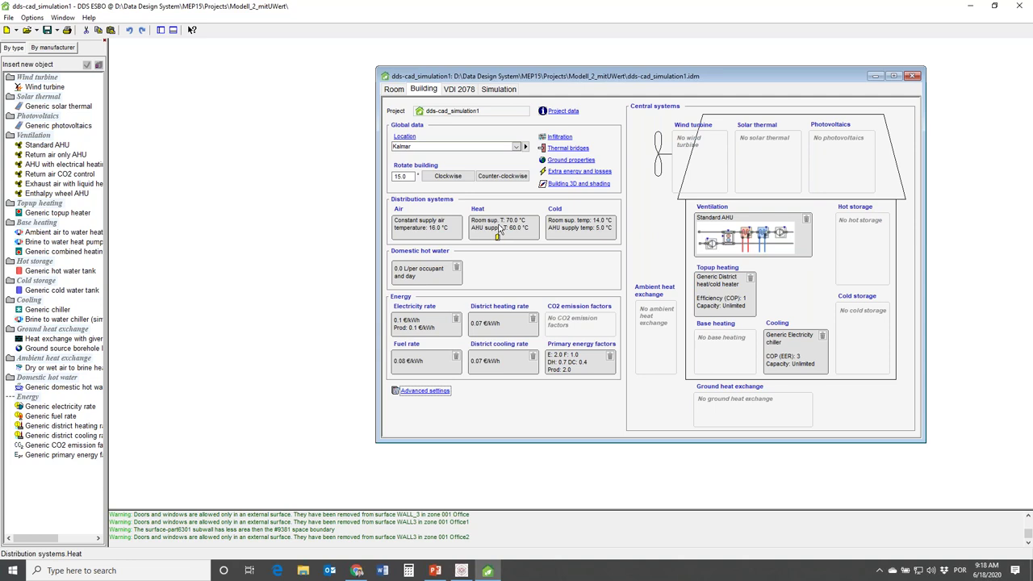
{"action": "double_click", "coordinate": [741, 240]}
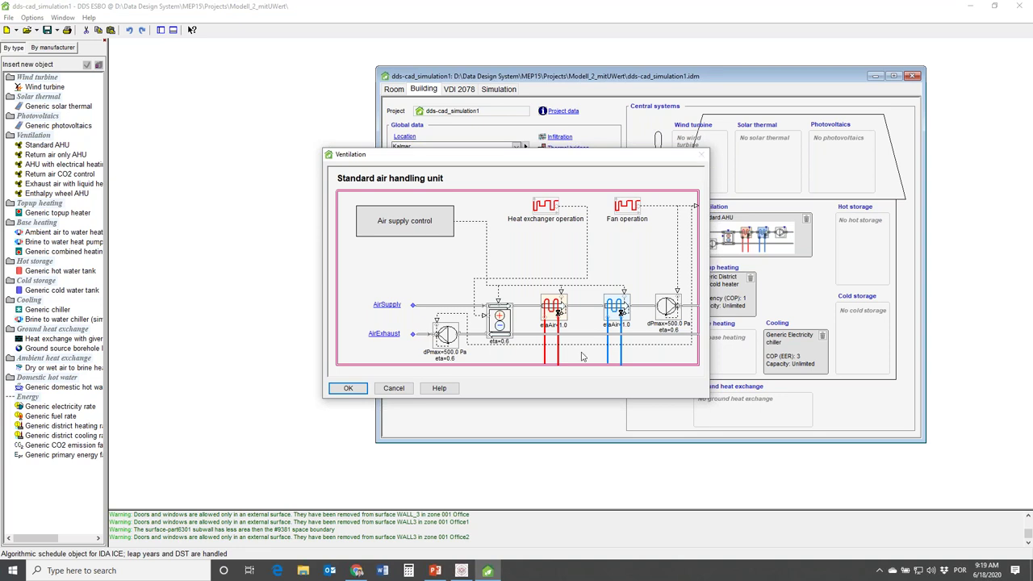
{"action": "left_click", "coordinate": [391, 391]}
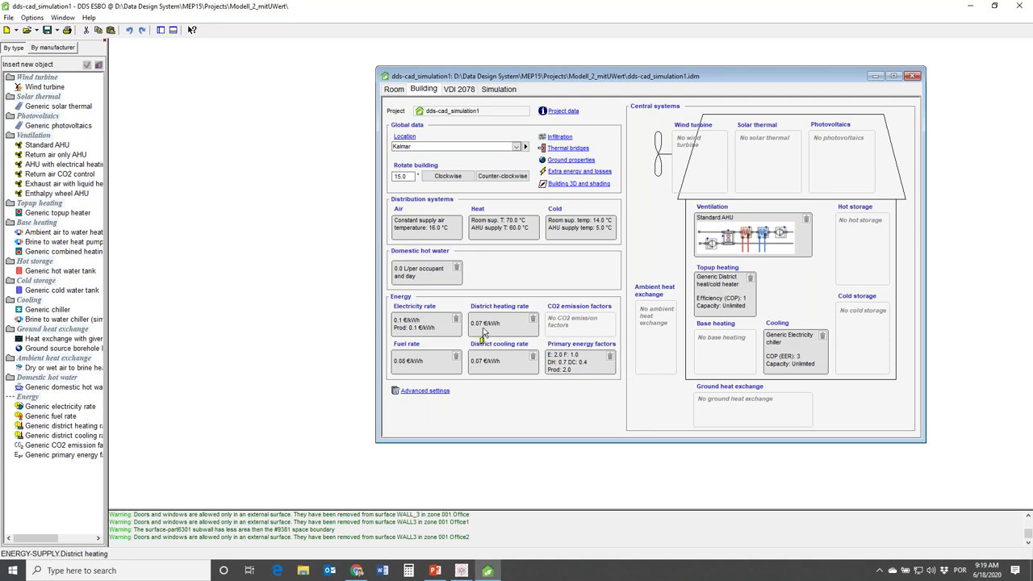
Open the building's 3D and shading view at full size and insert a vertical shade in front of the rooms
{"action": "left_click", "coordinate": [572, 185]}
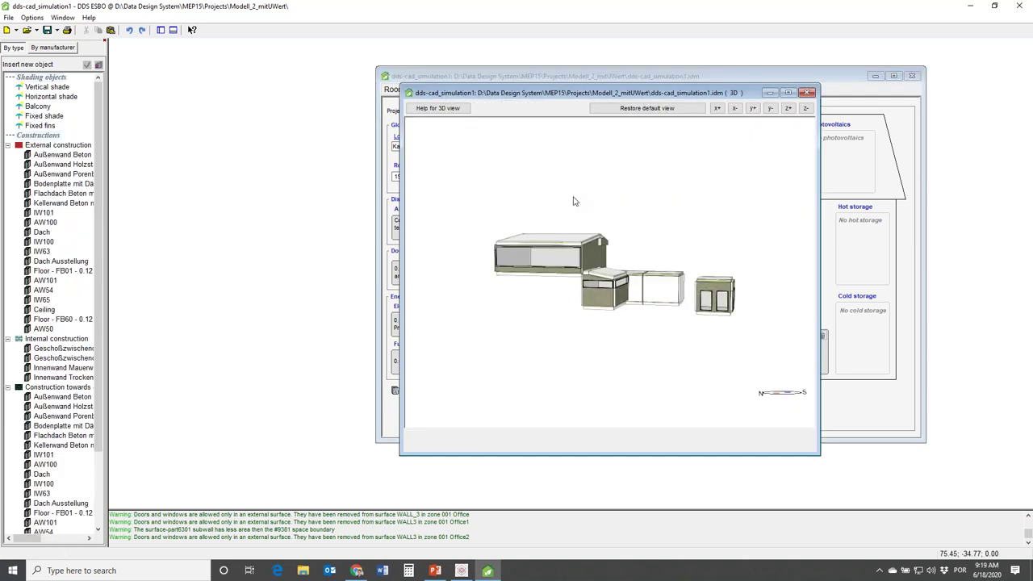
{"action": "left_click_drag", "start_coordinate": [559, 223], "coordinate": [547, 246]}
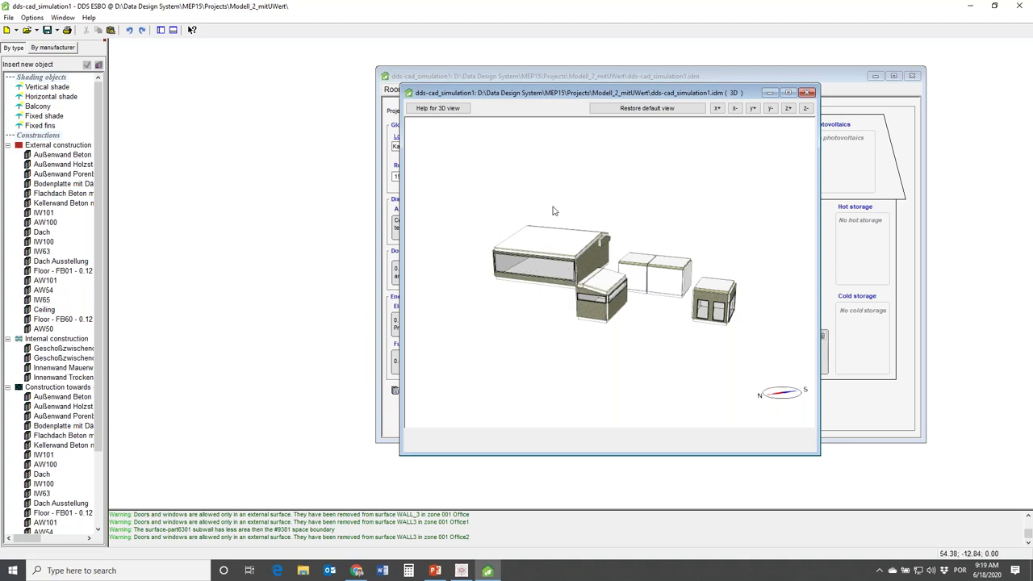
{"action": "left_click", "coordinate": [788, 92]}
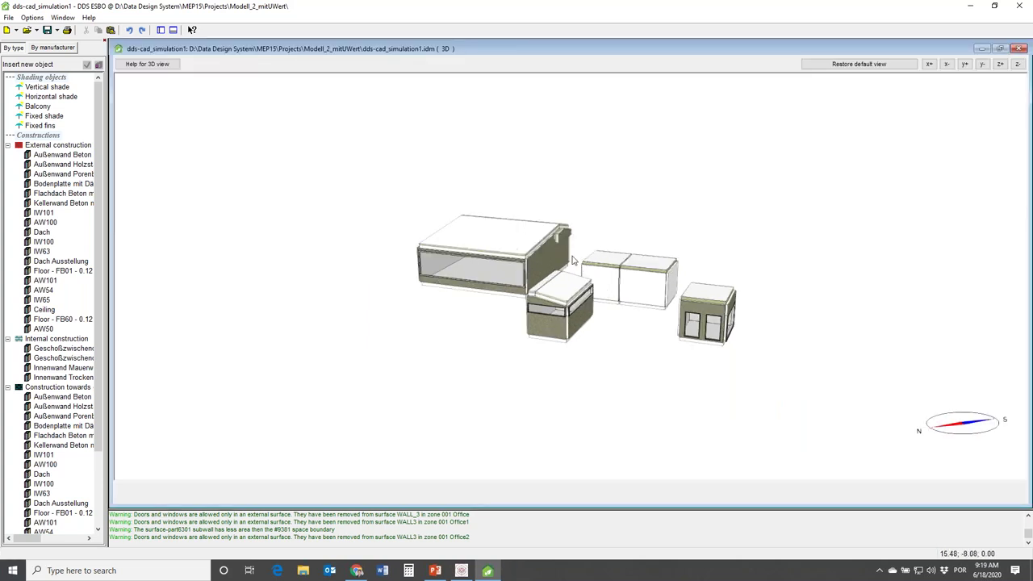
{"action": "scroll", "coordinate": [521, 265], "scroll_direction": "down", "scroll_amount": 1}
{"action": "scroll", "coordinate": [520, 265], "scroll_direction": "down", "scroll_amount": 2}
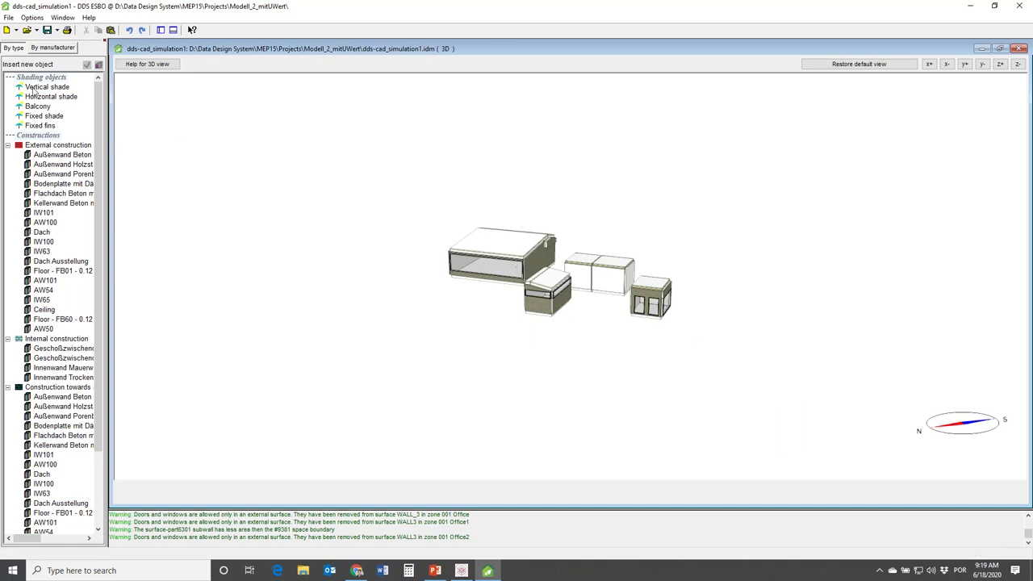
{"action": "left_click_drag", "start_coordinate": [33, 91], "coordinate": [339, 355]}
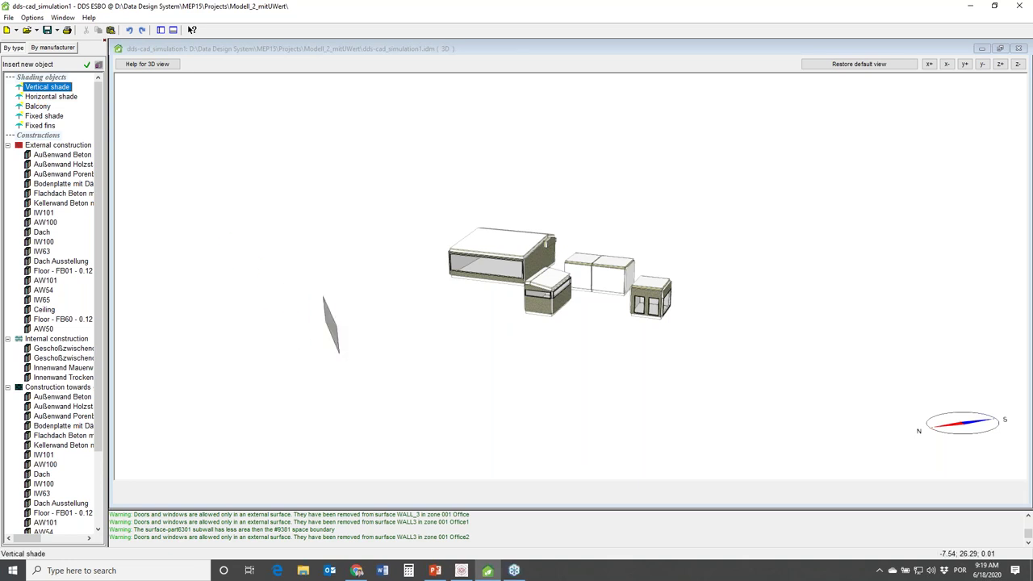
{"action": "left_click_drag", "start_coordinate": [458, 392], "coordinate": [525, 382]}
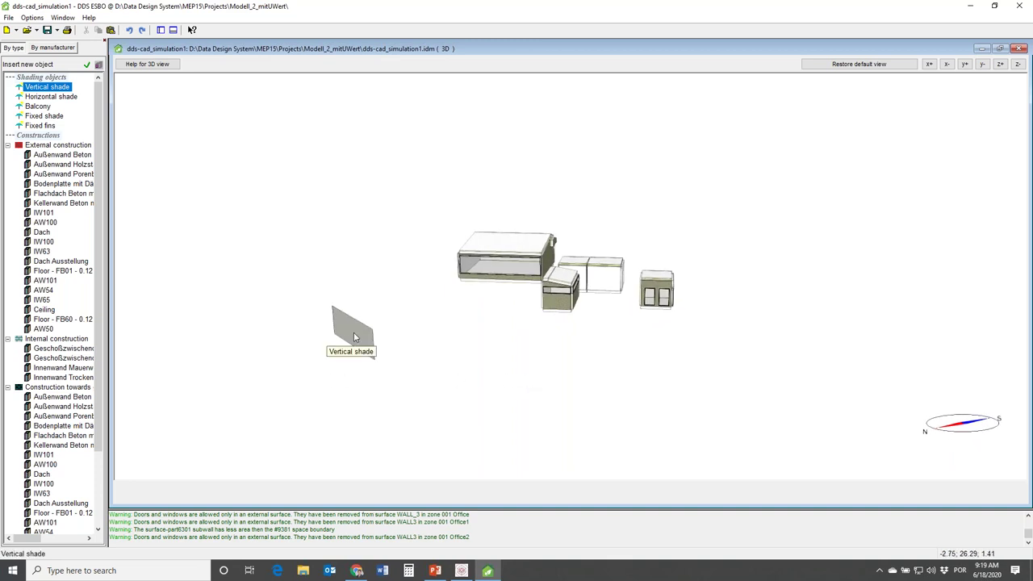
Stretch the vertical shade along the building fronts, moving its southern end to about x -30 m, y -4.2 m
{"action": "right_click", "coordinate": [354, 332]}
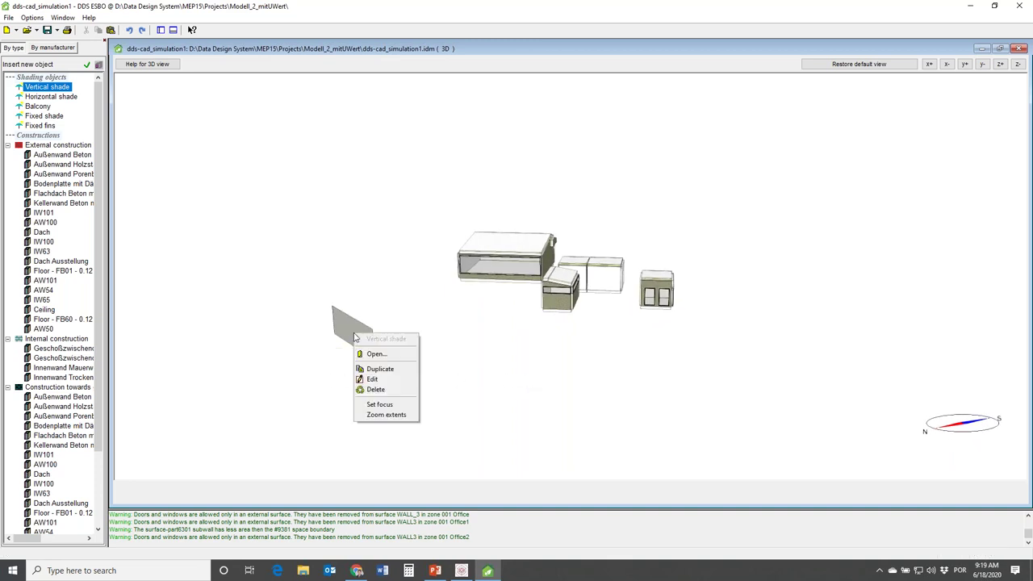
{"action": "left_click", "coordinate": [375, 379]}
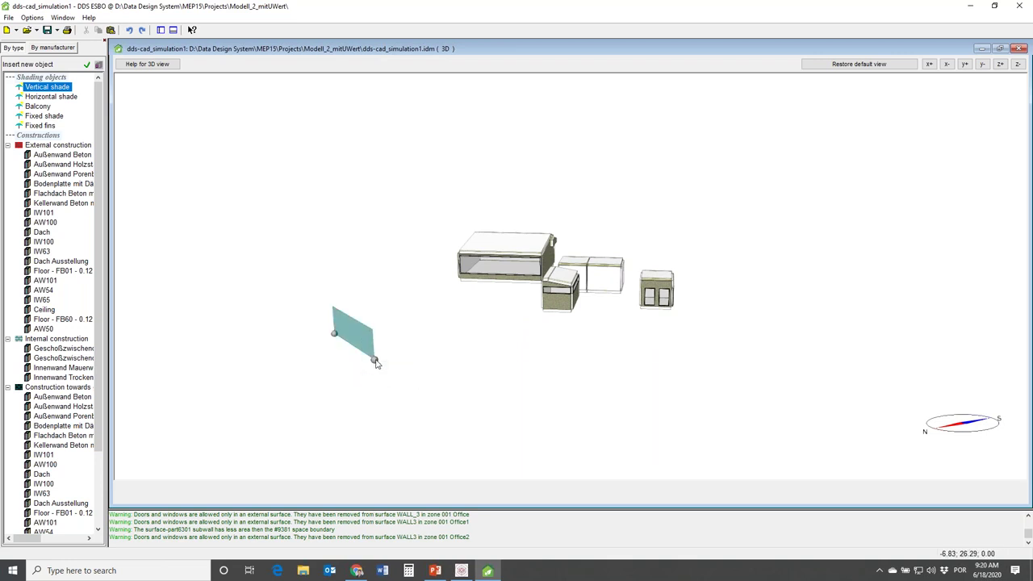
{"action": "left_click_drag", "start_coordinate": [375, 362], "coordinate": [783, 317]}
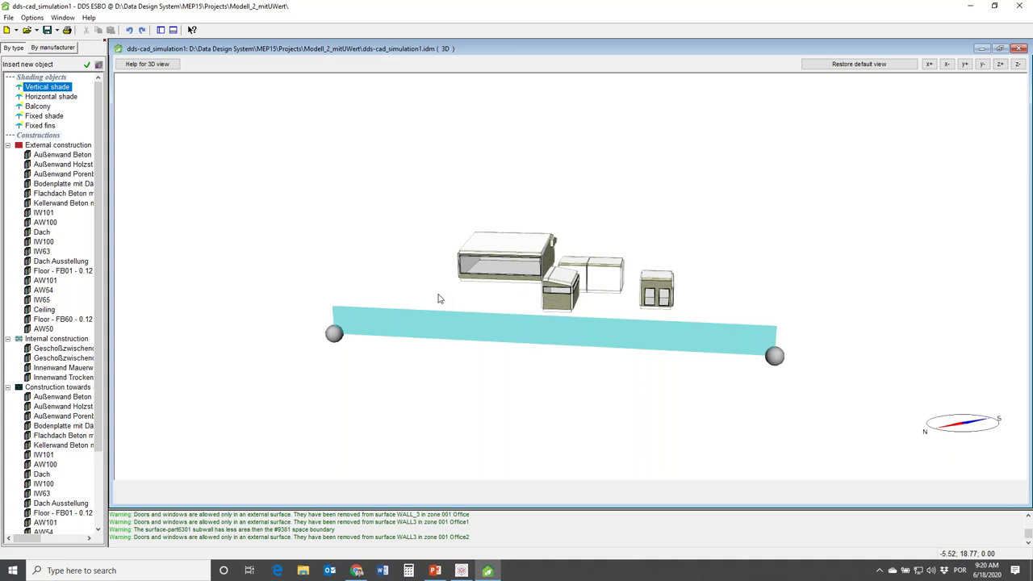
{"action": "right_click", "coordinate": [412, 331]}
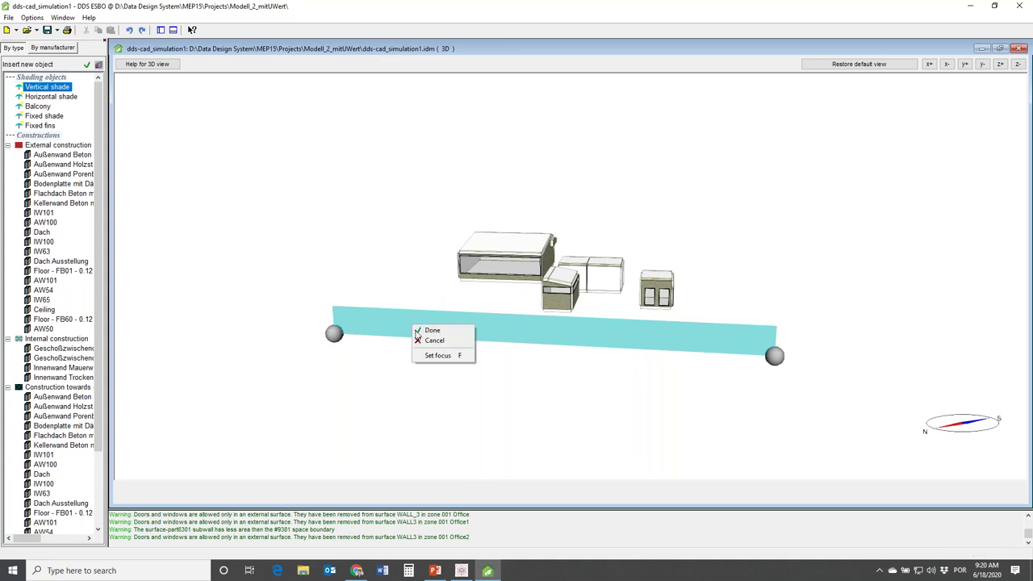
{"action": "left_click", "coordinate": [418, 331]}
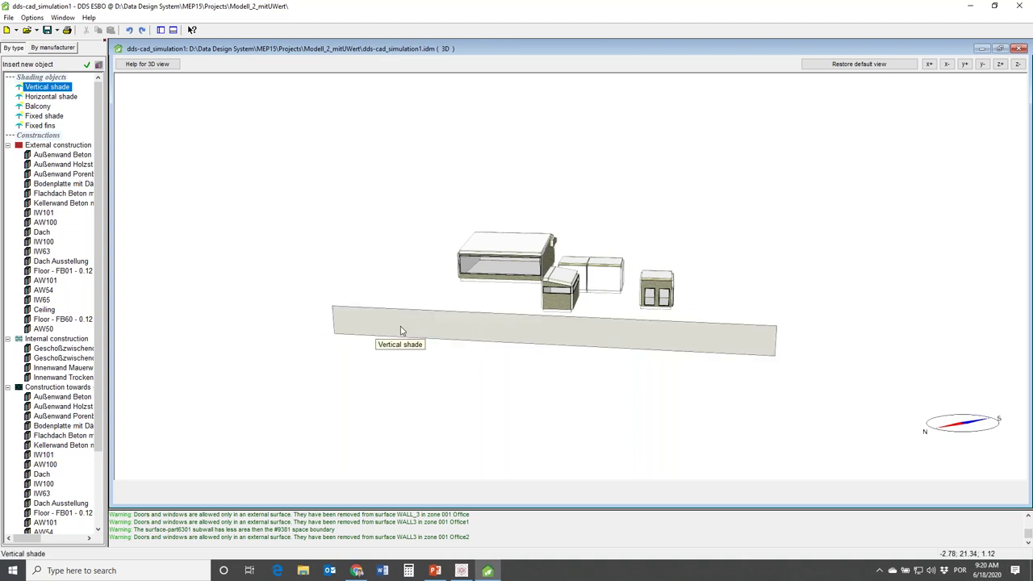
Set the top height of the vertical shade to 15 m and view the shade against the rooms
{"action": "left_click", "coordinate": [398, 329]}
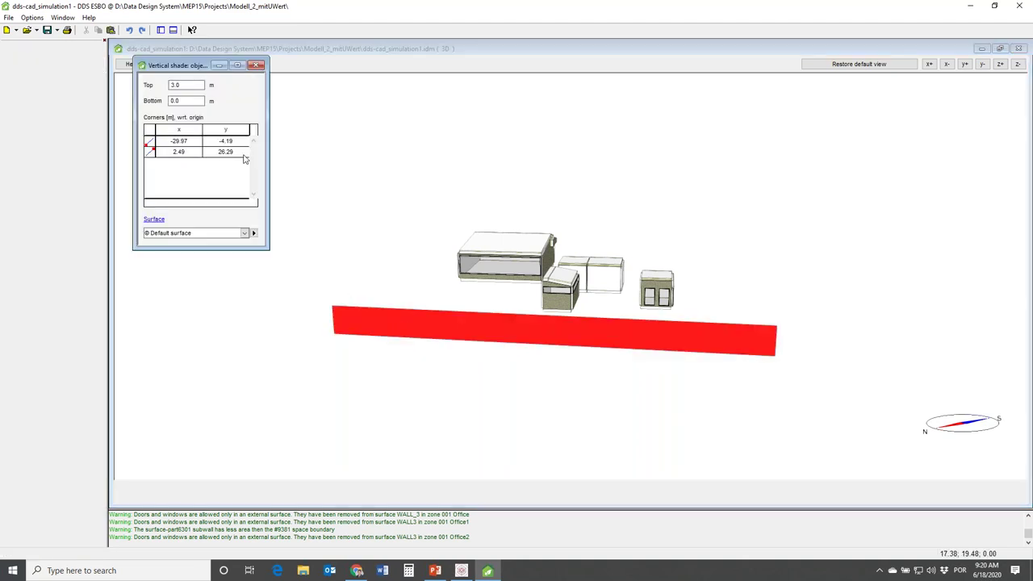
{"action": "left_click_drag", "start_coordinate": [187, 85], "coordinate": [161, 90]}
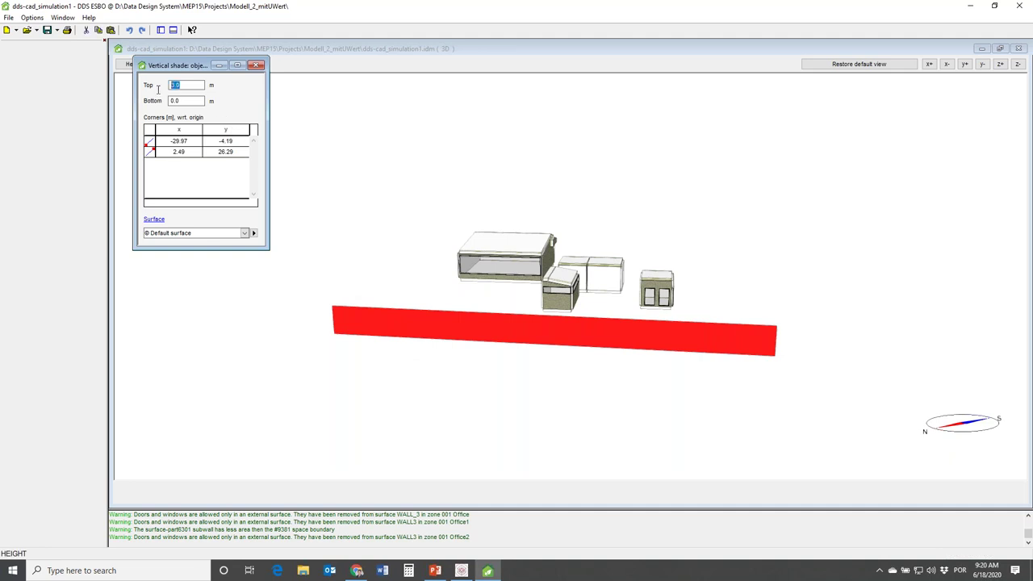
{"action": "type", "text": "15"}
{"action": "left_click", "coordinate": [256, 64]}
{"action": "middle_click_drag", "start_coordinate": [417, 346], "coordinate": [373, 389]}
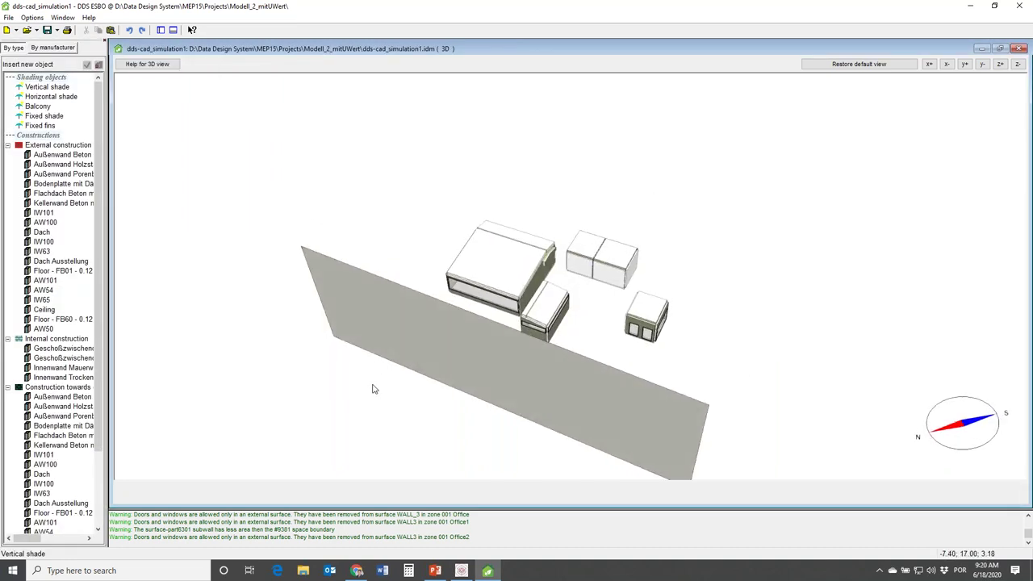
{"action": "middle_click_drag", "start_coordinate": [381, 388], "coordinate": [422, 364]}
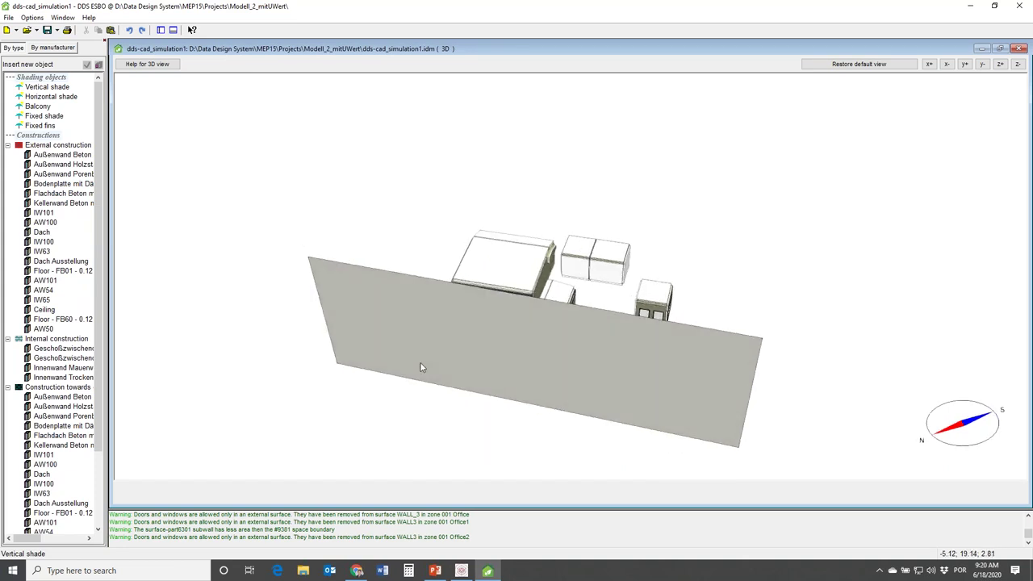
Delete the vertical shade standing in front of the rooms
{"action": "left_click", "coordinate": [396, 337]}
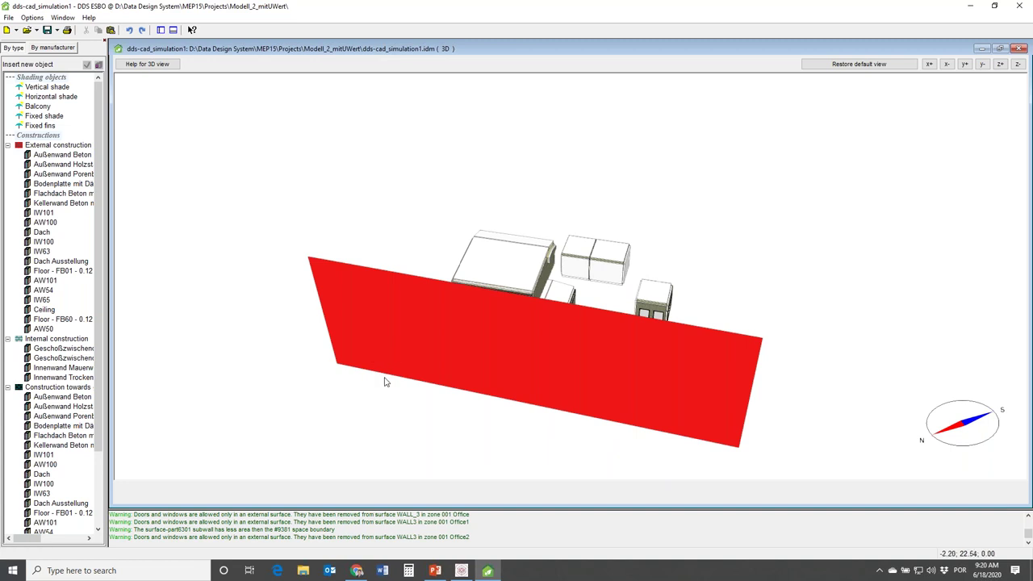
{"action": "right_click", "coordinate": [386, 342]}
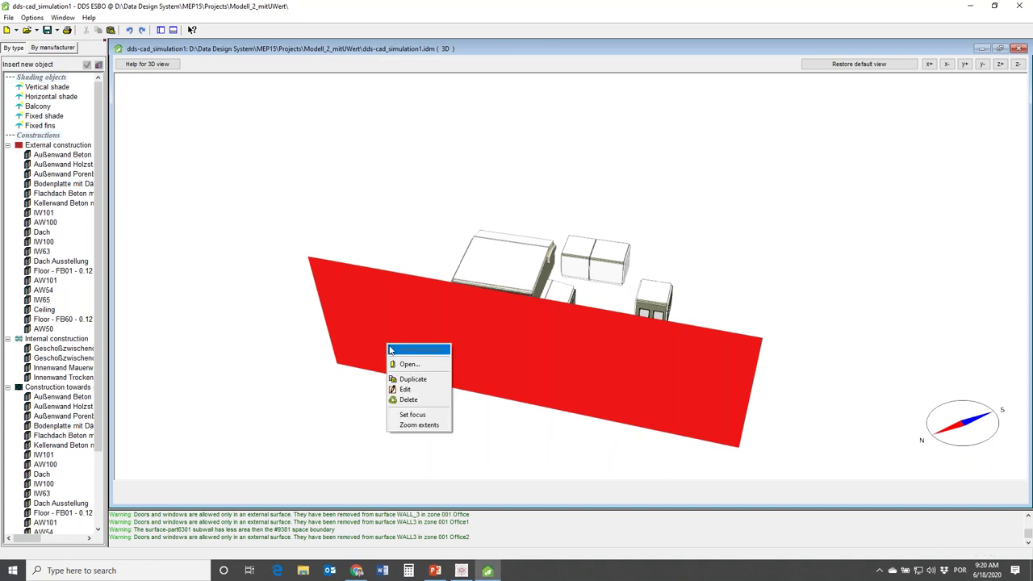
{"action": "left_click", "coordinate": [407, 399]}
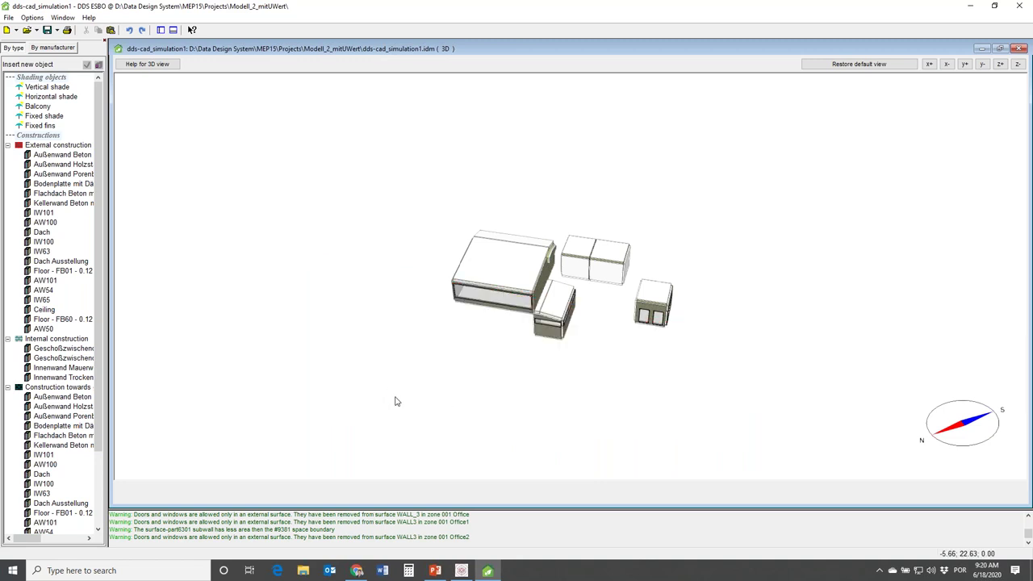
Insert fixed fins on the wide front window of 001 Office2
{"action": "scroll", "coordinate": [533, 315], "scroll_direction": "up", "scroll_amount": 2}
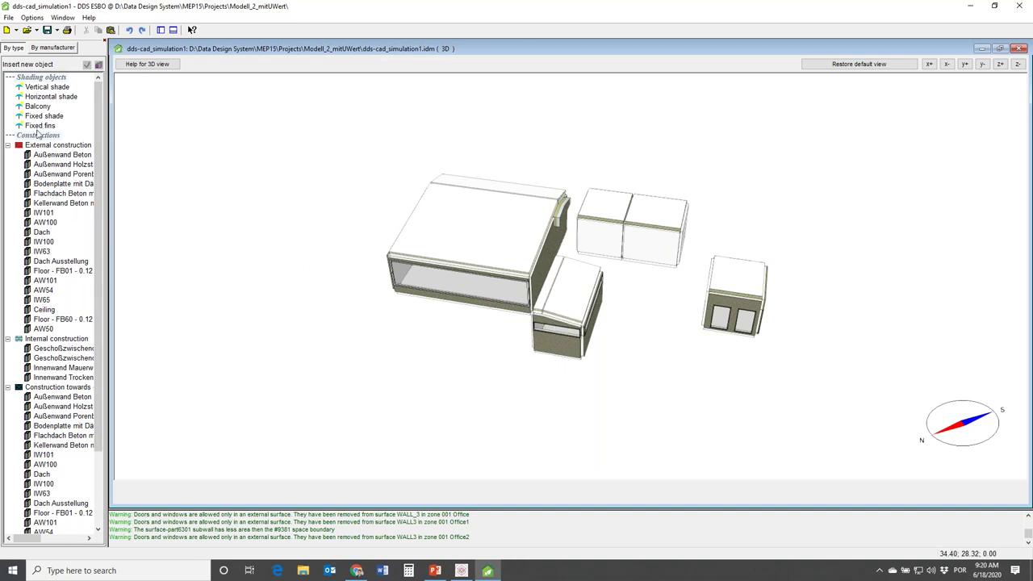
{"action": "left_click_drag", "start_coordinate": [37, 127], "coordinate": [356, 259]}
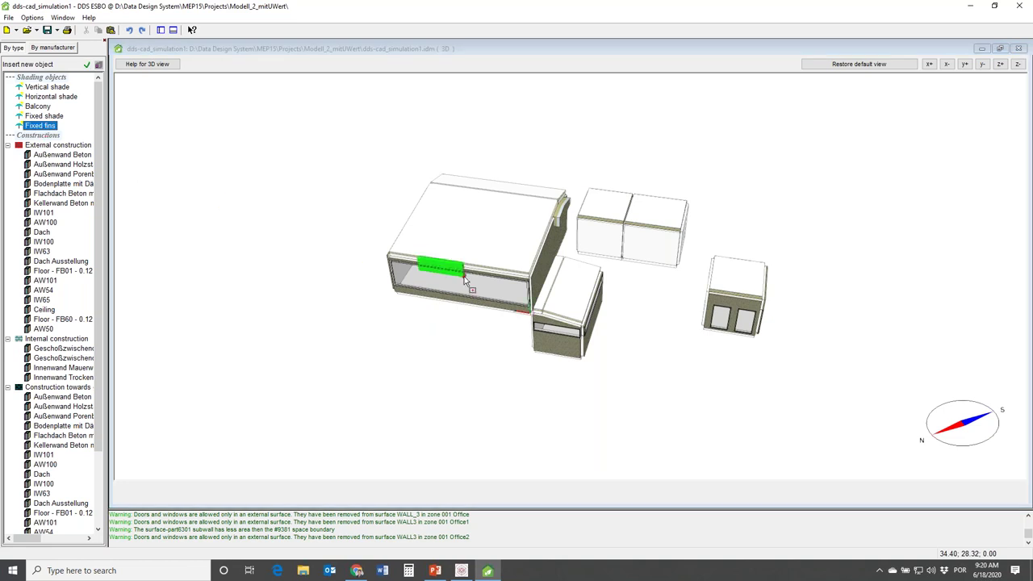
{"action": "left_click_drag", "start_coordinate": [463, 278], "coordinate": [468, 284]}
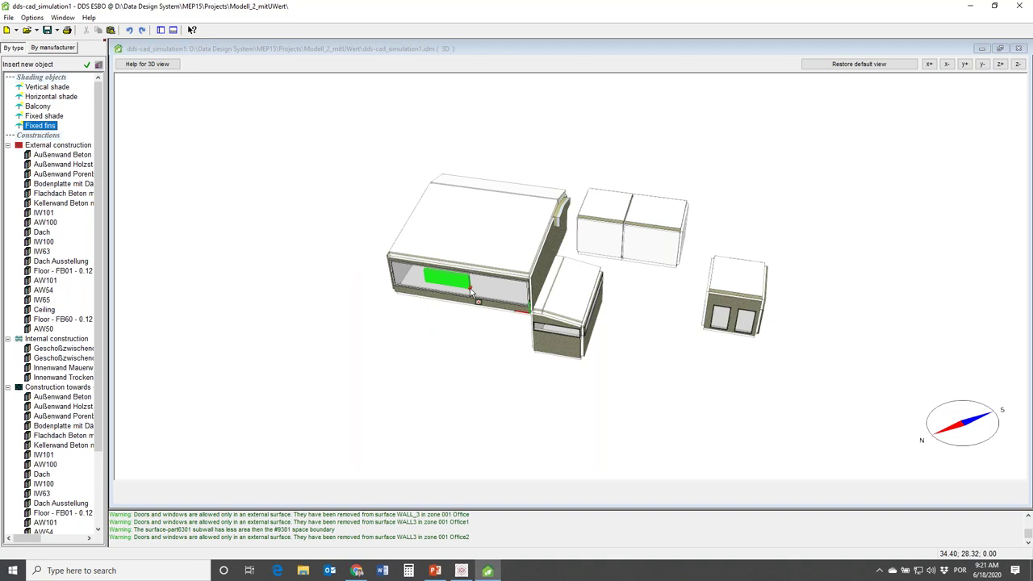
{"action": "left_click", "coordinate": [468, 284]}
{"action": "middle_click_drag", "start_coordinate": [446, 292], "coordinate": [443, 279]}
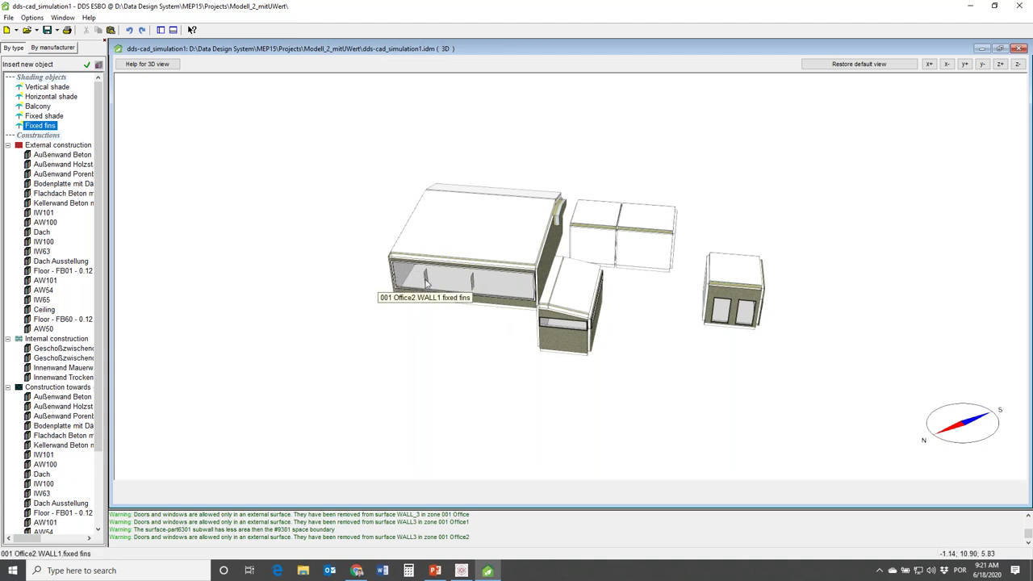
Open the properties of the fixed fins and set their x minimum to 0 and x size to 9 m
{"action": "double_click", "coordinate": [426, 280]}
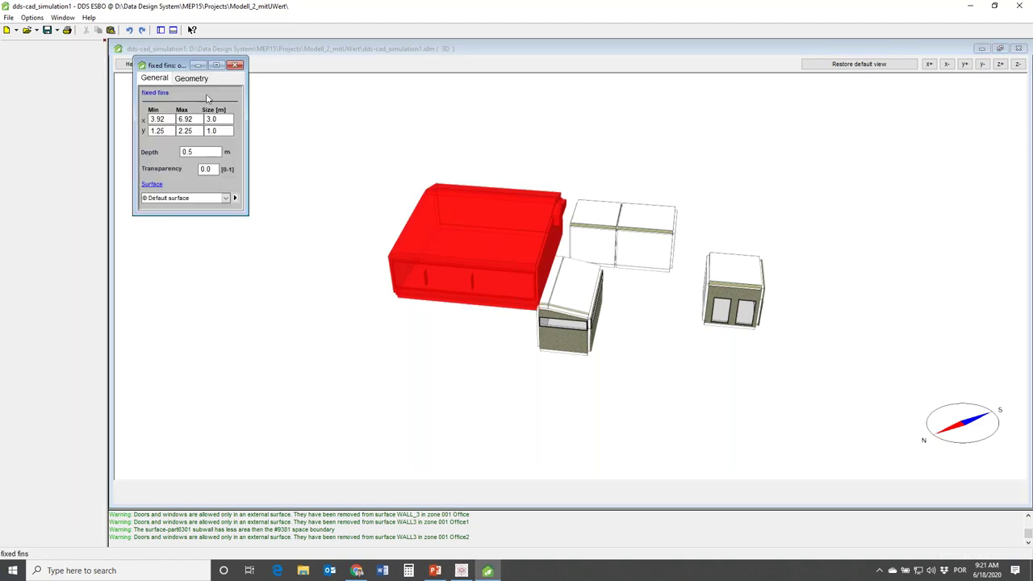
{"action": "left_click_drag", "start_coordinate": [168, 64], "coordinate": [217, 104]}
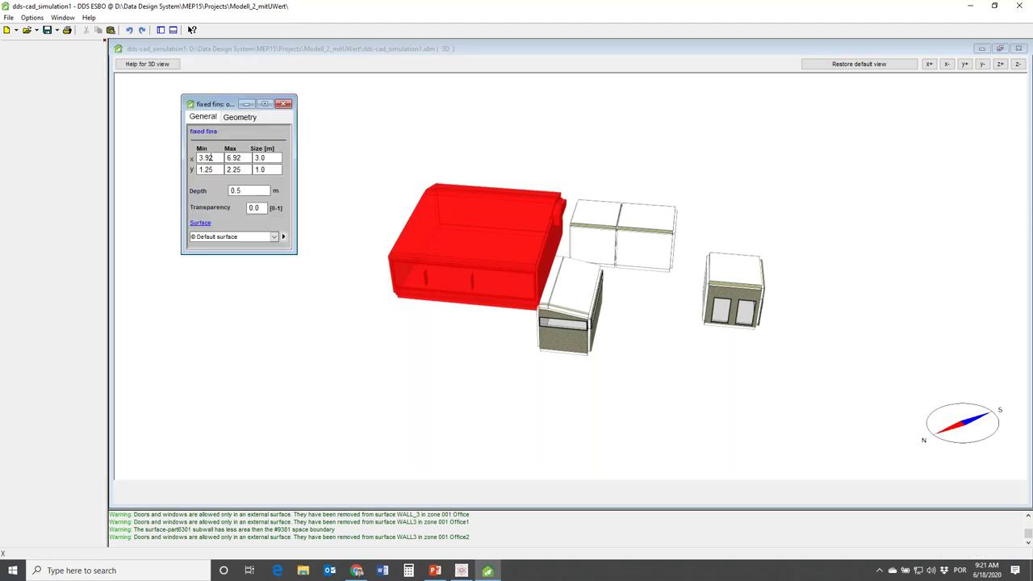
{"action": "left_click_drag", "start_coordinate": [217, 158], "coordinate": [185, 158]}
{"action": "type", "text": "0"}
{"action": "left_click", "coordinate": [259, 157]}
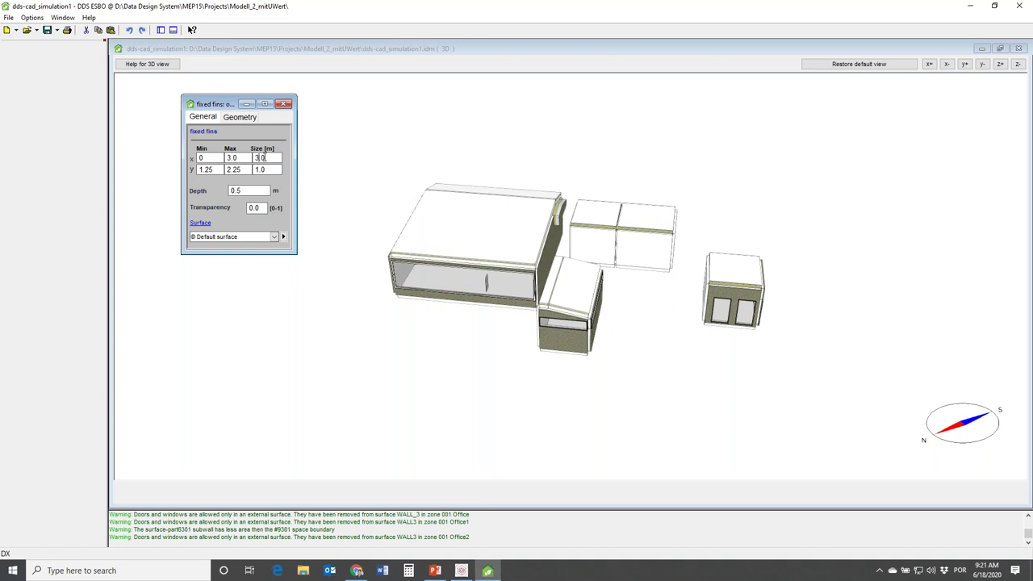
{"action": "left_click_drag", "start_coordinate": [273, 156], "coordinate": [255, 158]}
{"action": "type", "text": "9"}
Set the y size of the fixed fins to 2 m and their y minimum to 0.6
{"action": "left_click", "coordinate": [207, 168]}
{"action": "left_click_drag", "start_coordinate": [268, 170], "coordinate": [251, 169]}
{"action": "type", "text": "2"}
{"action": "left_click", "coordinate": [228, 169]}
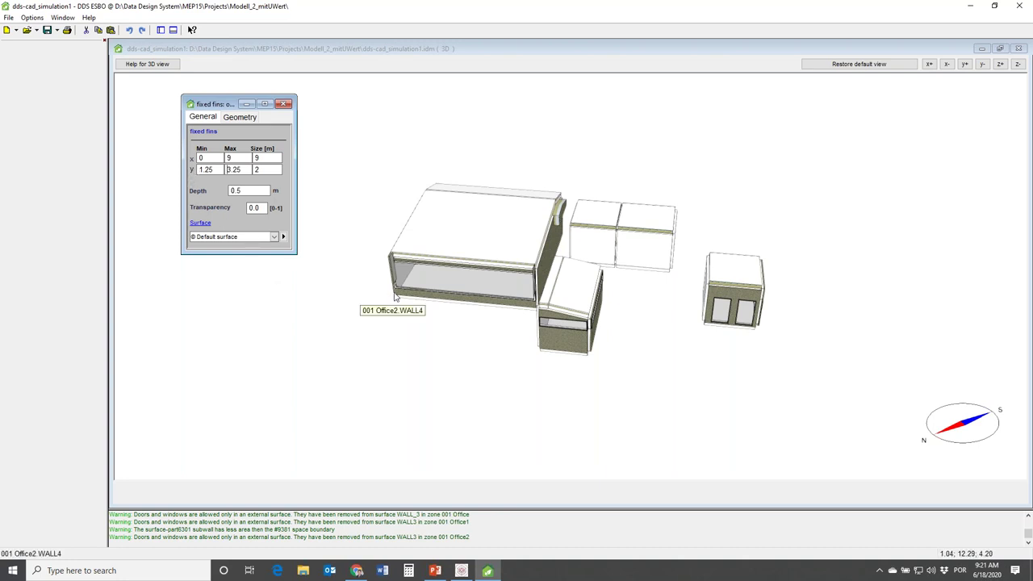
{"action": "left_click_drag", "start_coordinate": [215, 169], "coordinate": [181, 165]}
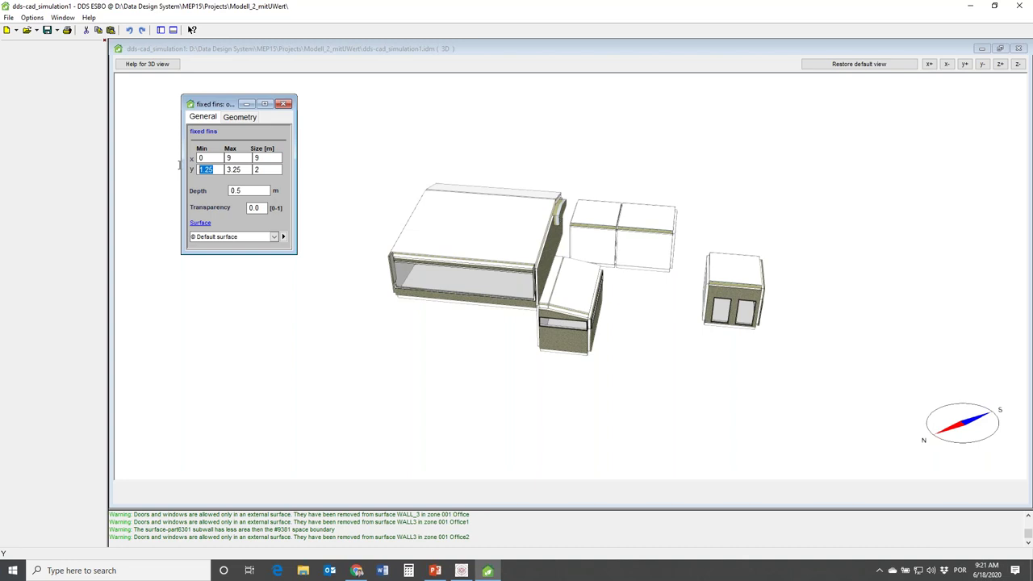
{"action": "type", "text": "0.6"}
{"action": "key", "text": "Return"}
Set the depth of the fixed fins to 1 m, then close their properties and the building's 3D view
{"action": "double_click", "coordinate": [252, 190]}
{"action": "type", "text": "1"}
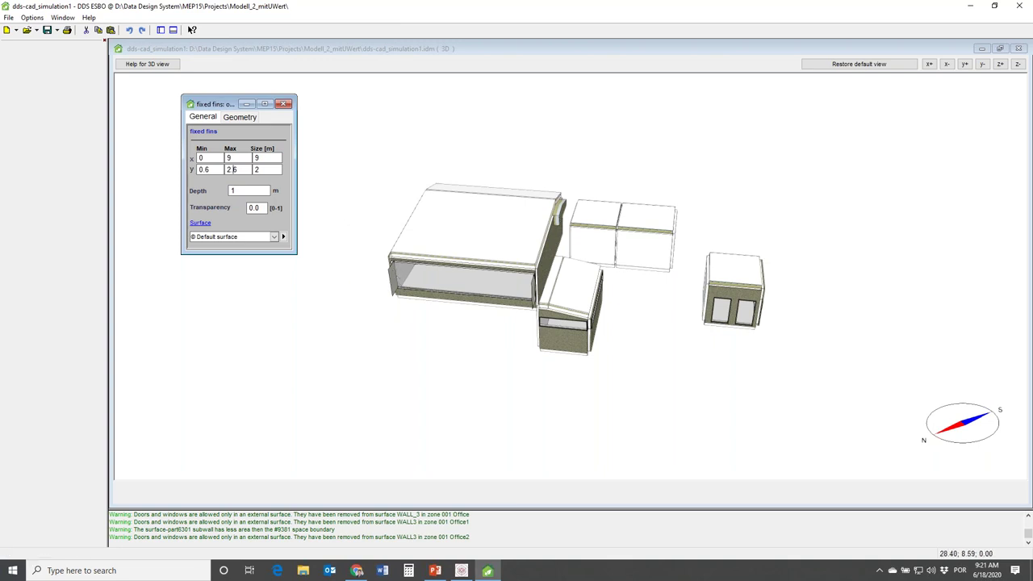
{"action": "left_click", "coordinate": [283, 105]}
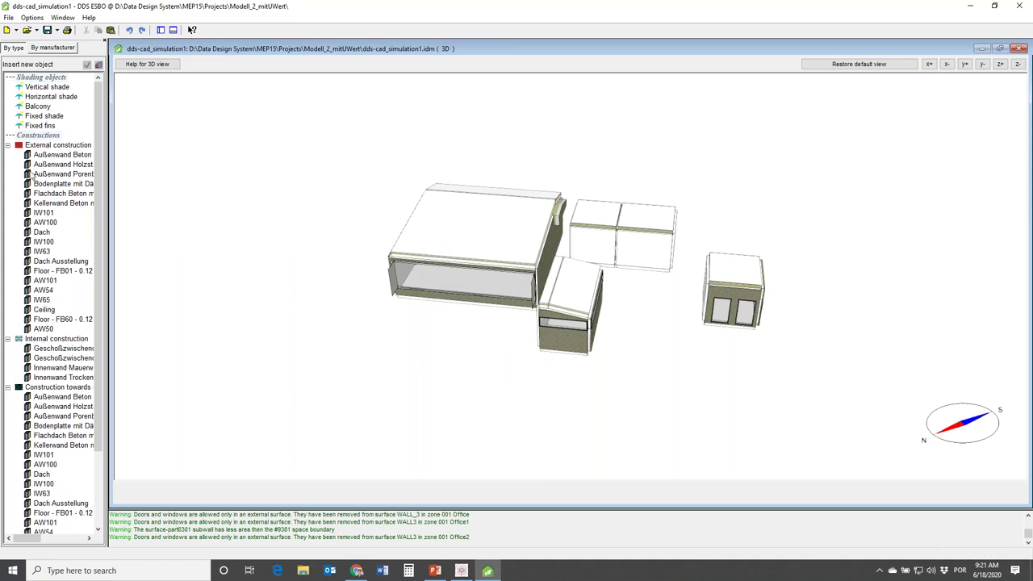
{"action": "left_click", "coordinate": [410, 280]}
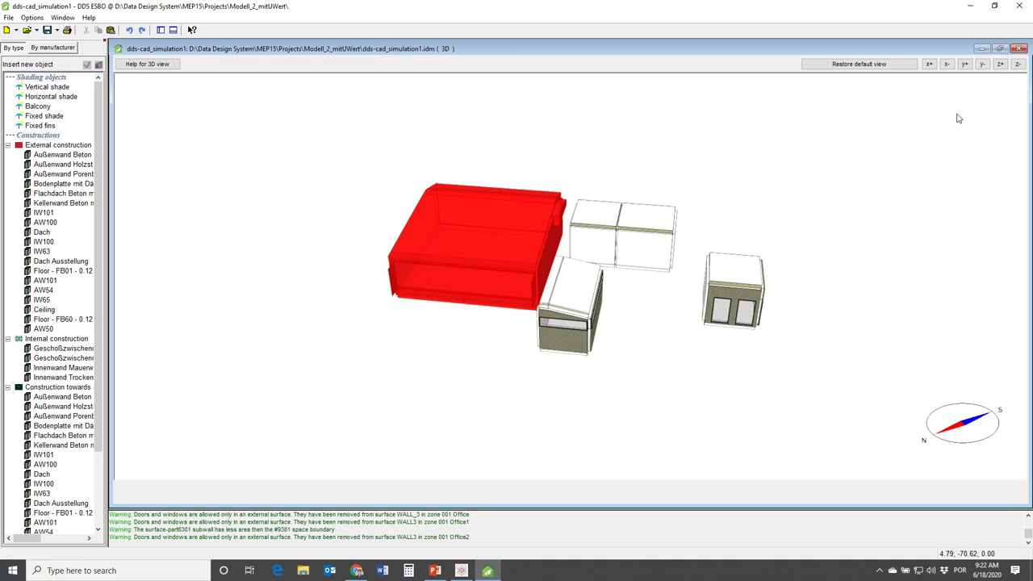
{"action": "left_click", "coordinate": [1019, 51]}
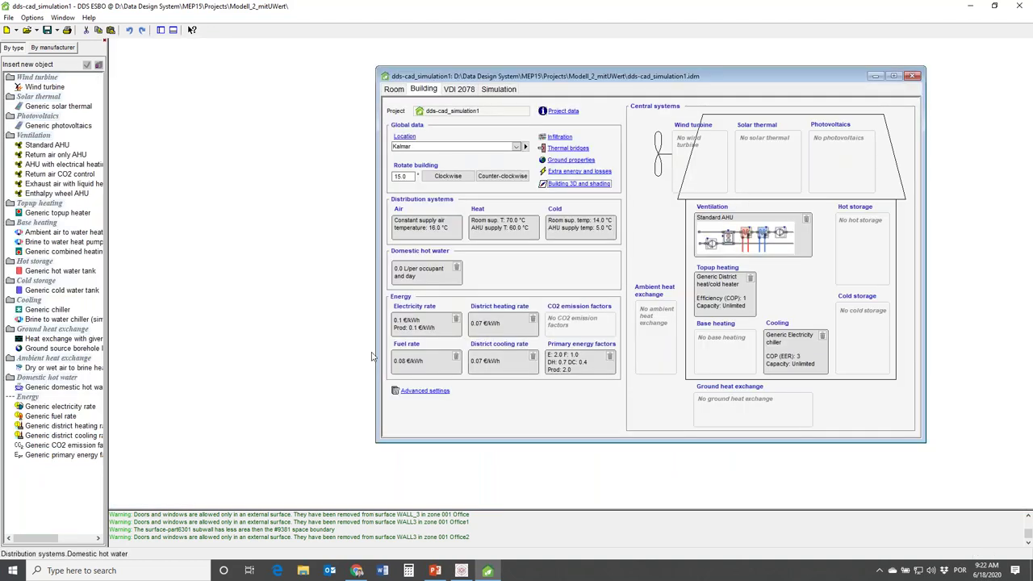
Select room 001 Office2 in the room list and open the properties of its wide front window
{"action": "left_click", "coordinate": [391, 89]}
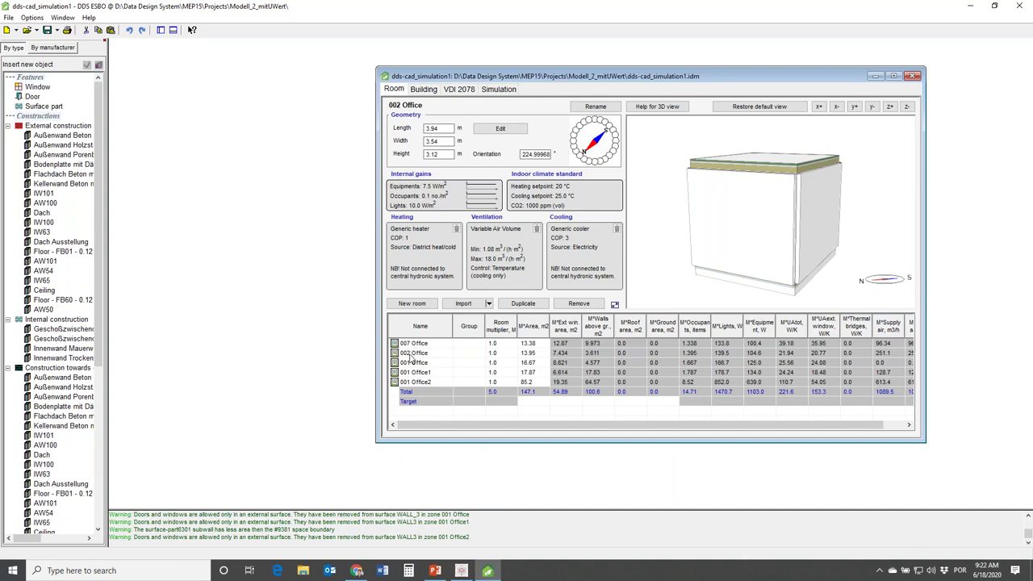
{"action": "left_click", "coordinate": [413, 383]}
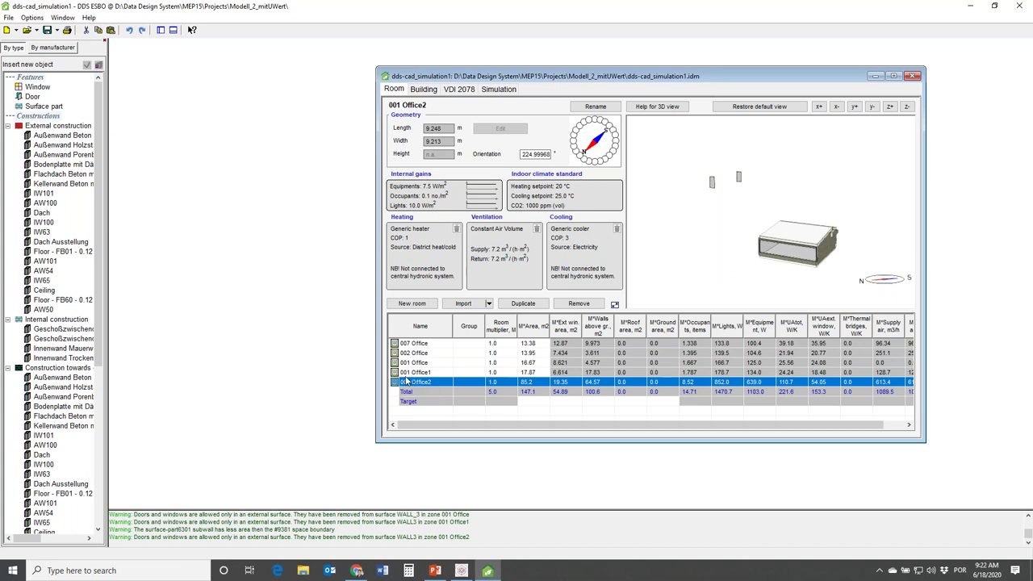
{"action": "left_click", "coordinate": [799, 258]}
{"action": "double_click", "coordinate": [799, 256]}
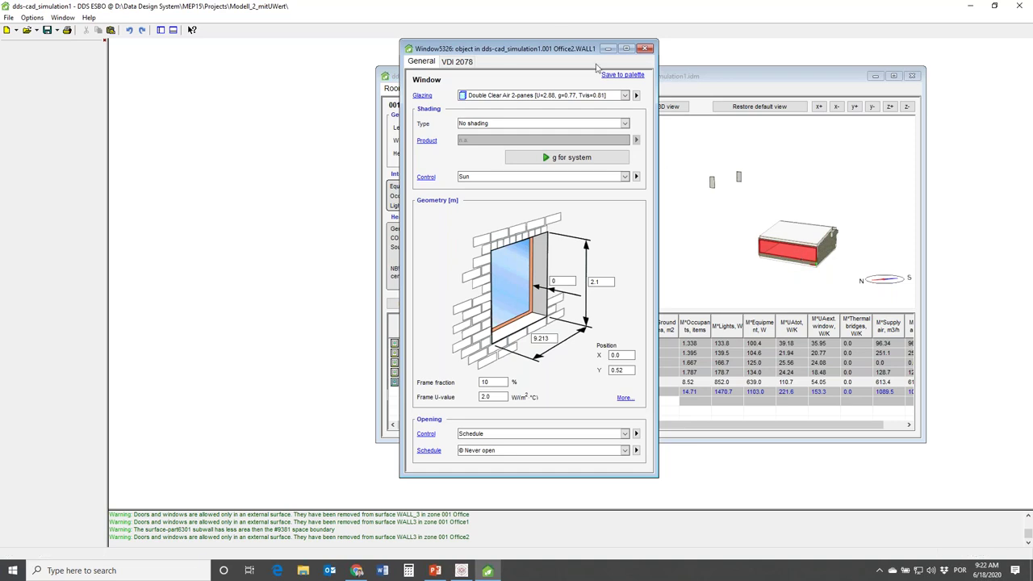
{"action": "left_click_drag", "start_coordinate": [551, 50], "coordinate": [442, 57]}
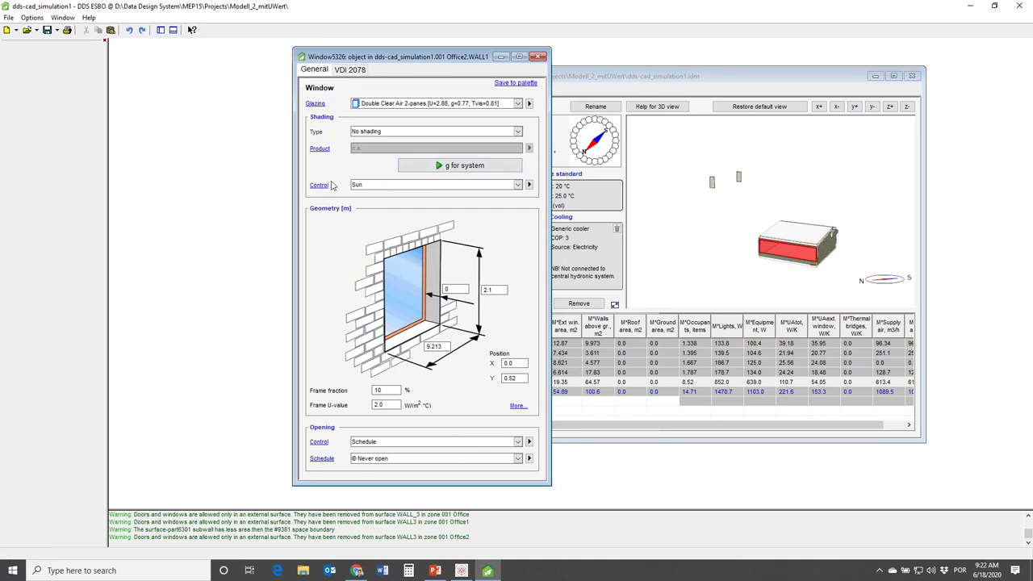
Set the window's shading type to Drop arm awning and check the control options, keeping Sun
{"action": "left_click", "coordinate": [367, 133]}
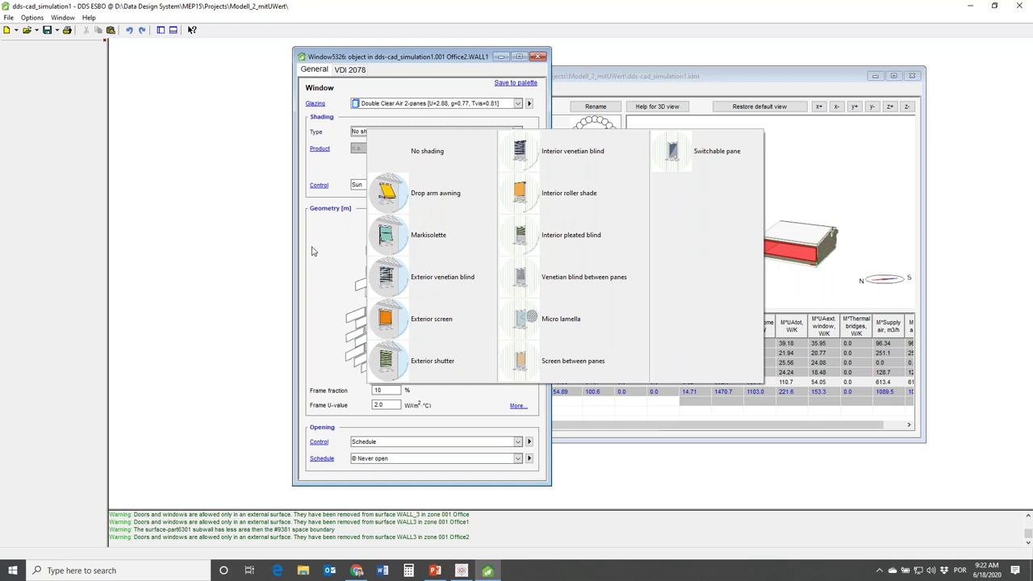
{"action": "left_click", "coordinate": [337, 273]}
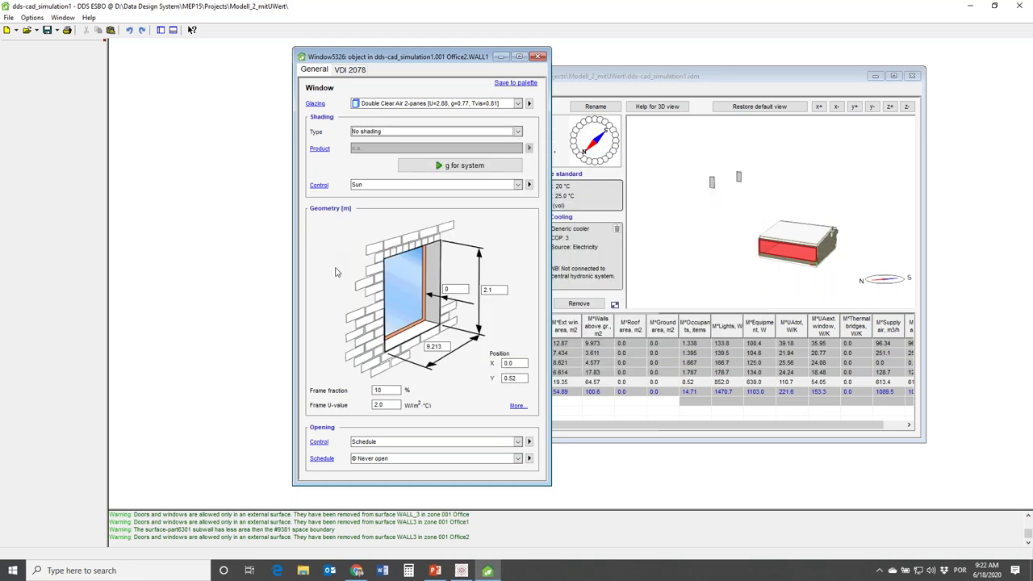
{"action": "left_click", "coordinate": [419, 131]}
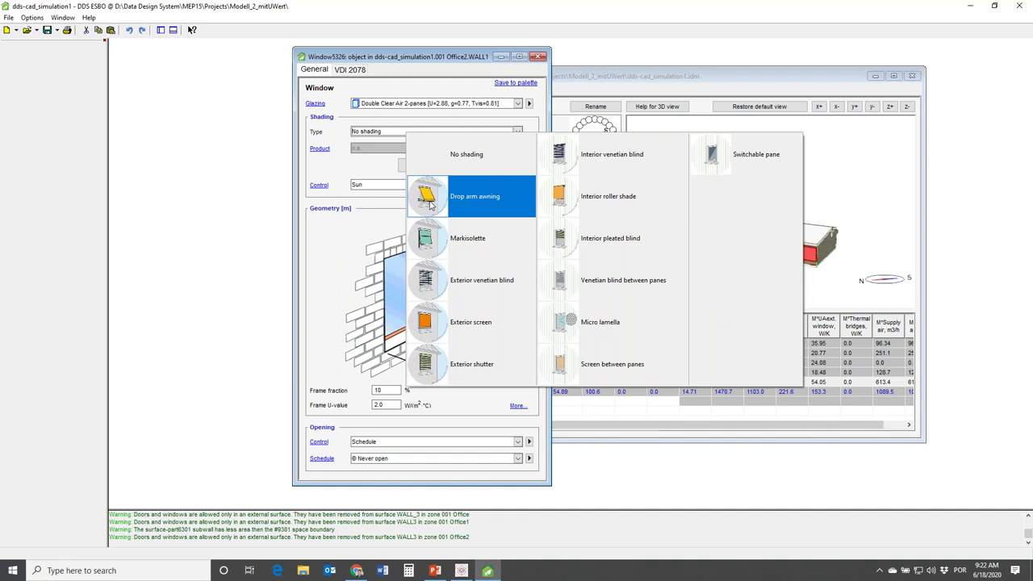
{"action": "left_click", "coordinate": [429, 205]}
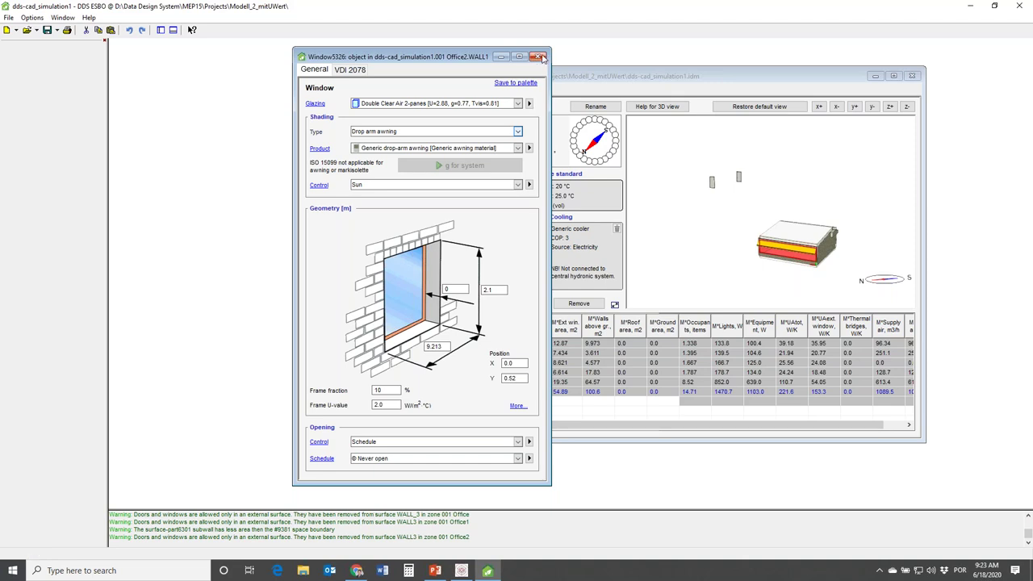
{"action": "left_click", "coordinate": [517, 185]}
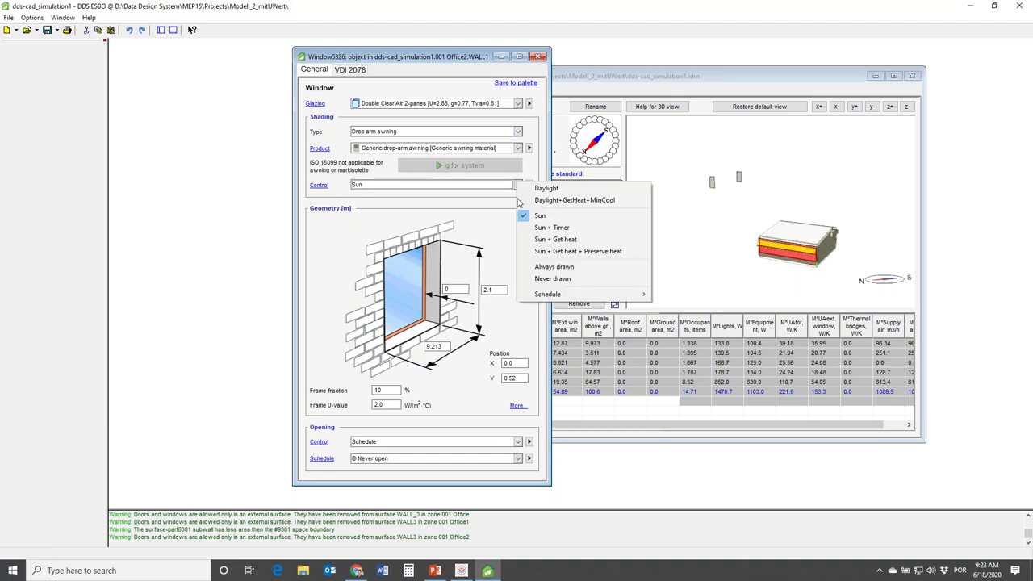
{"action": "left_click", "coordinate": [539, 66]}
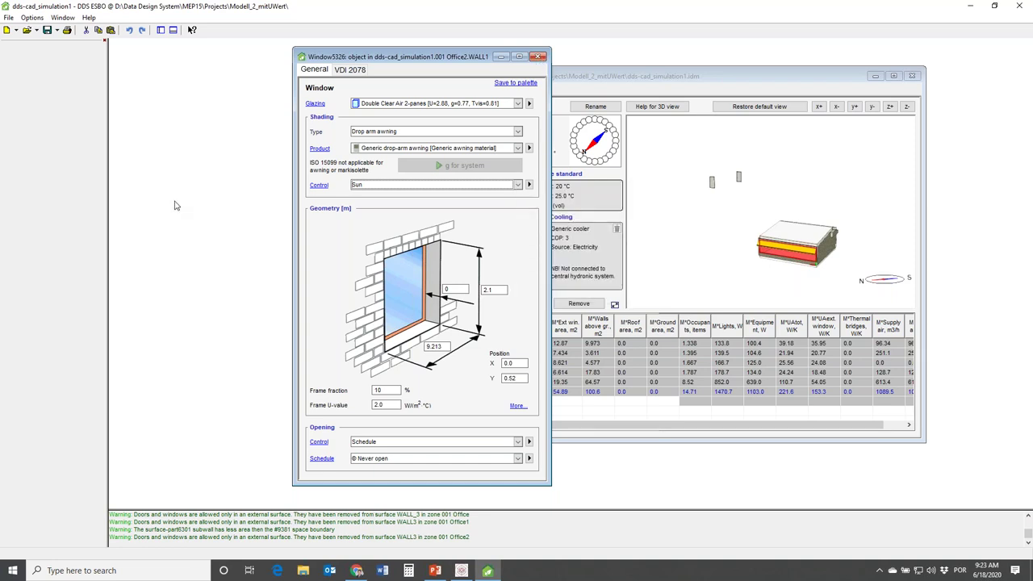
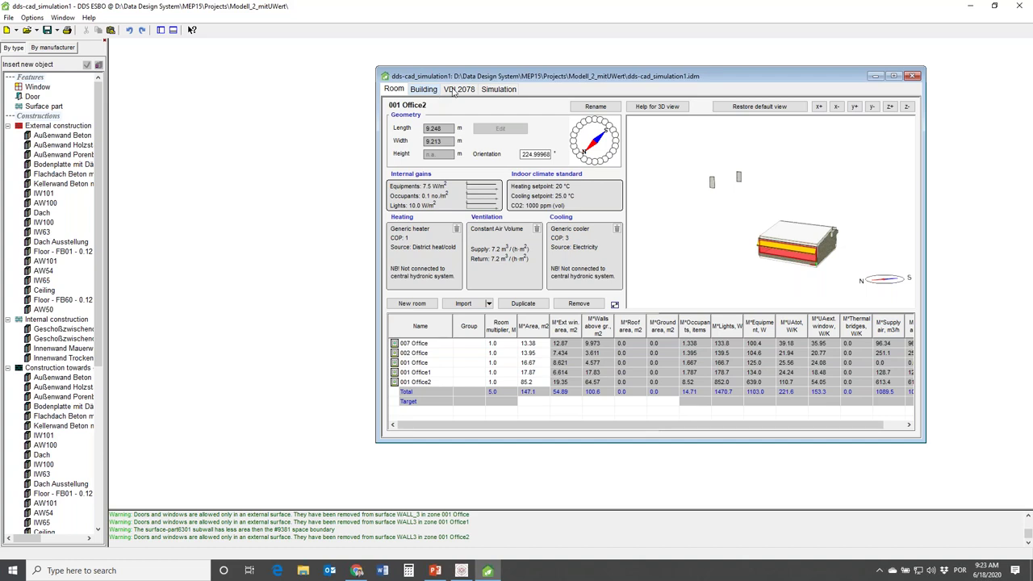
Run the cooling design simulation, review the Cooling Load Report and close it
{"action": "left_click", "coordinate": [495, 90]}
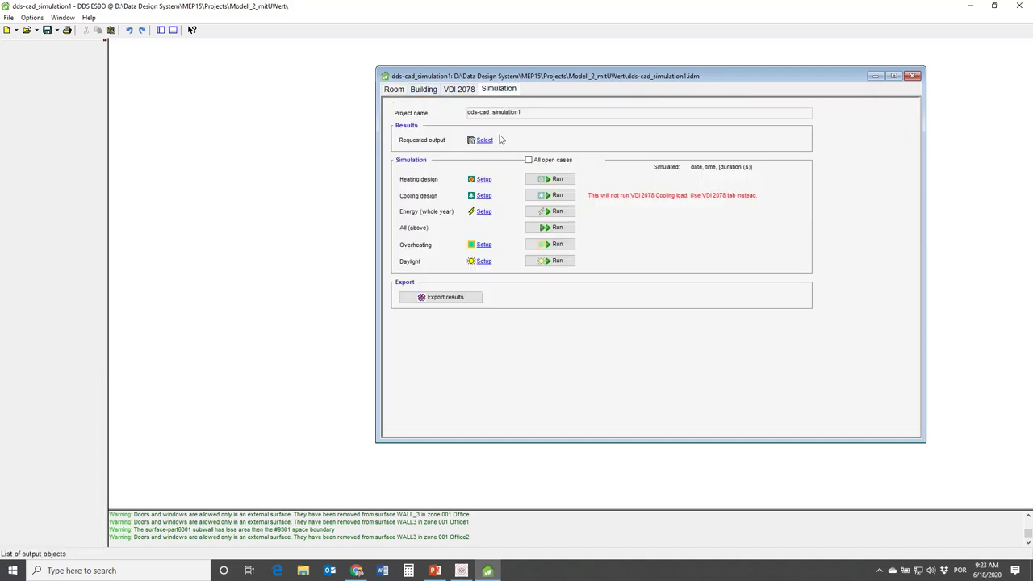
{"action": "left_click", "coordinate": [555, 196]}
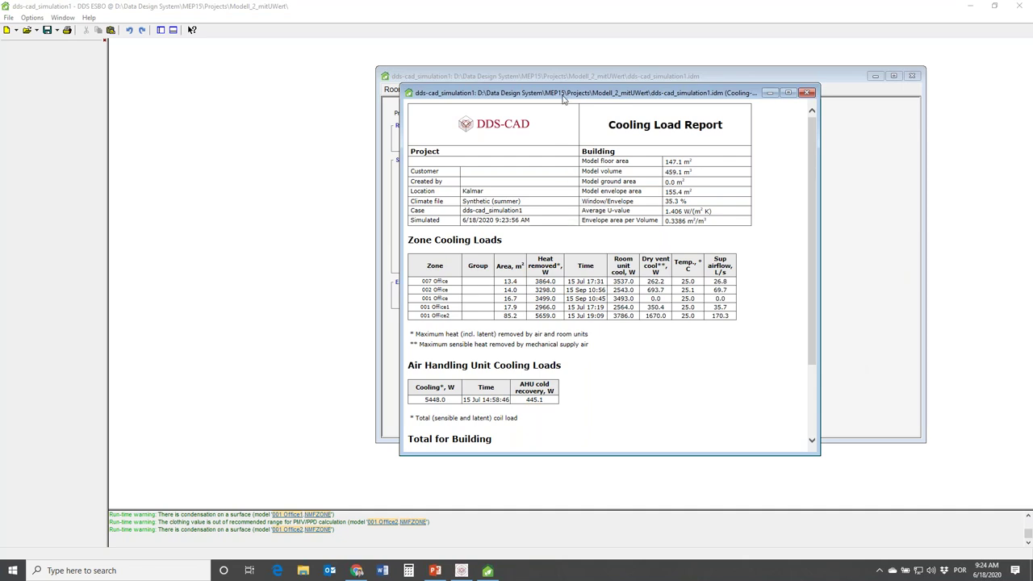
{"action": "left_click_drag", "start_coordinate": [562, 95], "coordinate": [528, 91]}
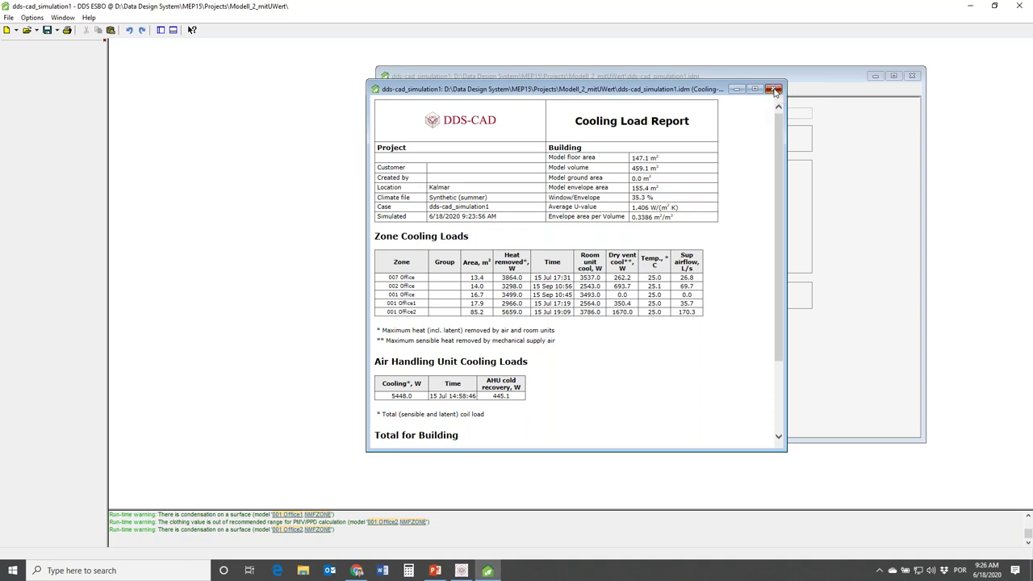
{"action": "left_click", "coordinate": [777, 90]}
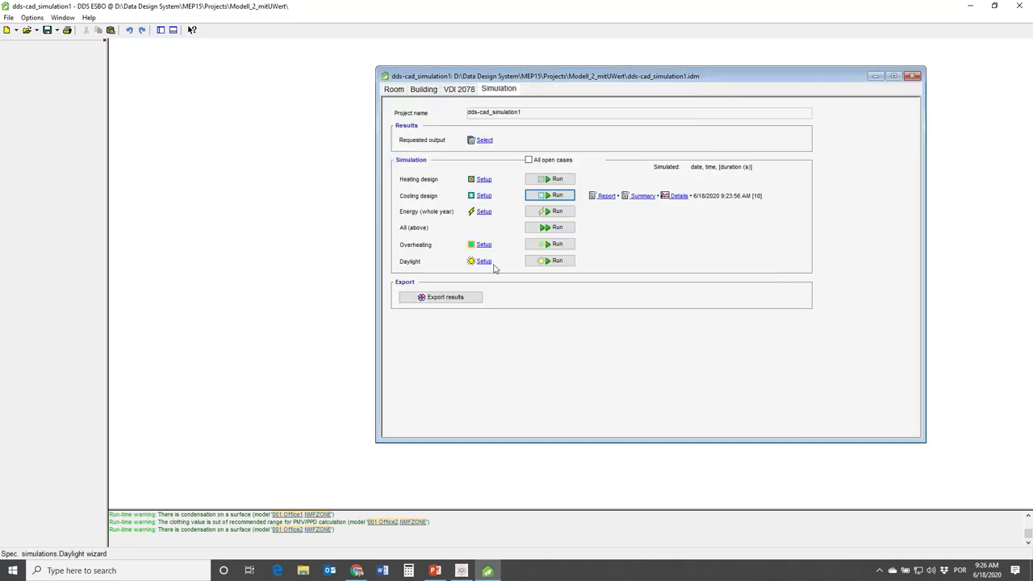
Review the cooling design summary across all room columns and open the detailed cooling results
{"action": "left_click", "coordinate": [641, 196]}
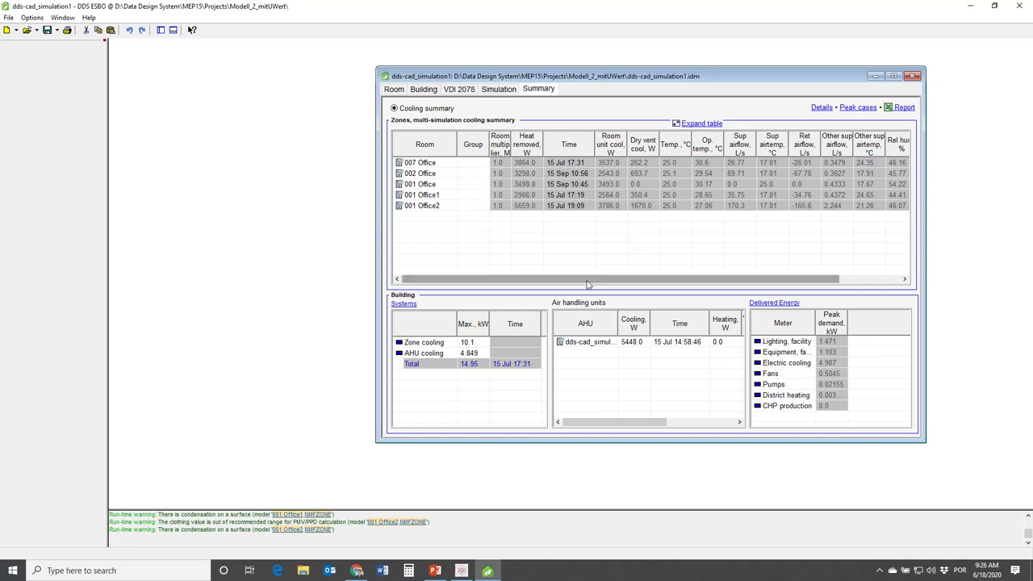
{"action": "left_click_drag", "start_coordinate": [588, 284], "coordinate": [699, 289]}
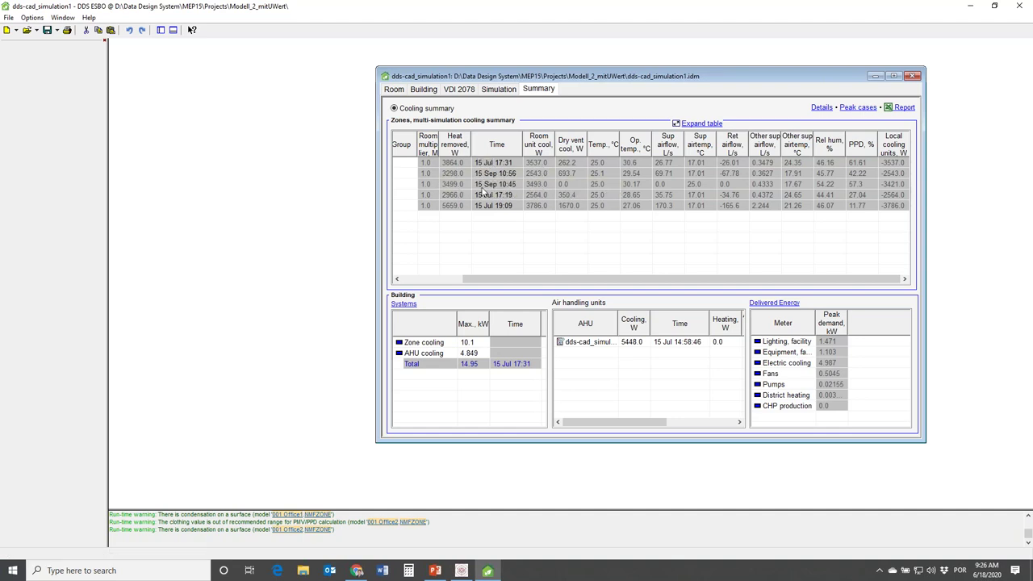
{"action": "left_click", "coordinate": [498, 90]}
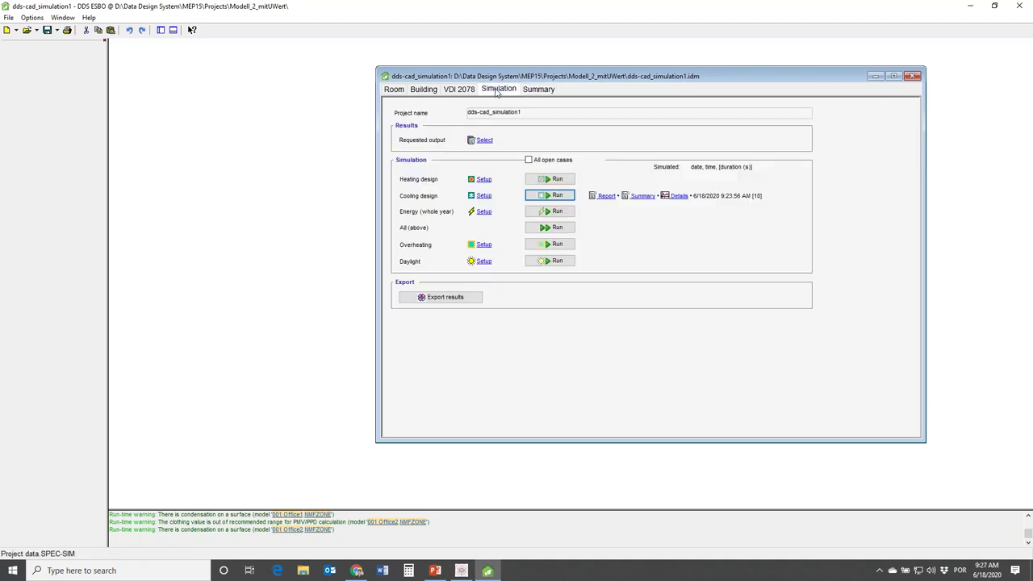
{"action": "left_click", "coordinate": [678, 196]}
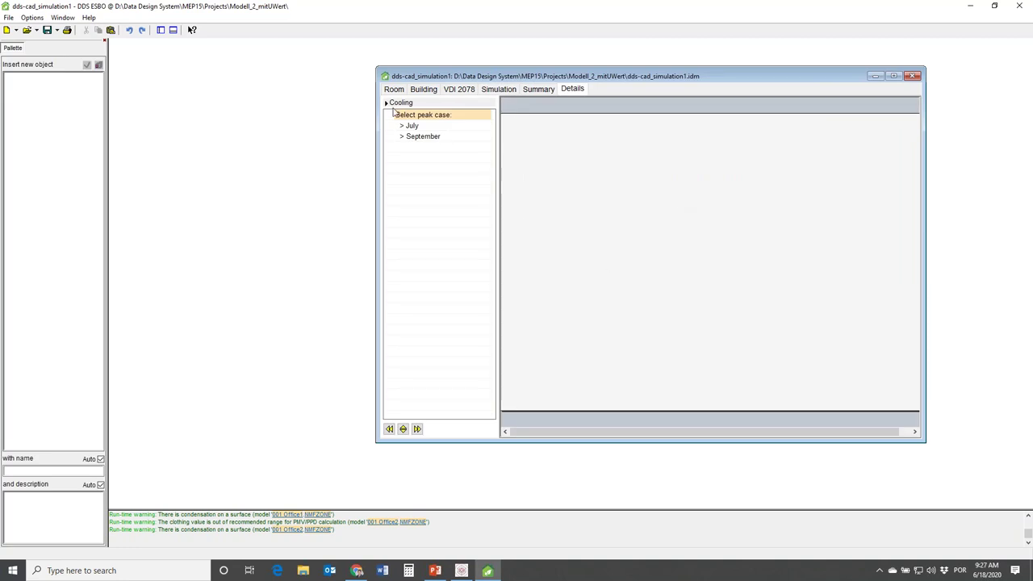
View the September peak cooling results, replacing the 007 Office main temperatures chart with its energy balance chart
{"action": "left_click", "coordinate": [415, 137]}
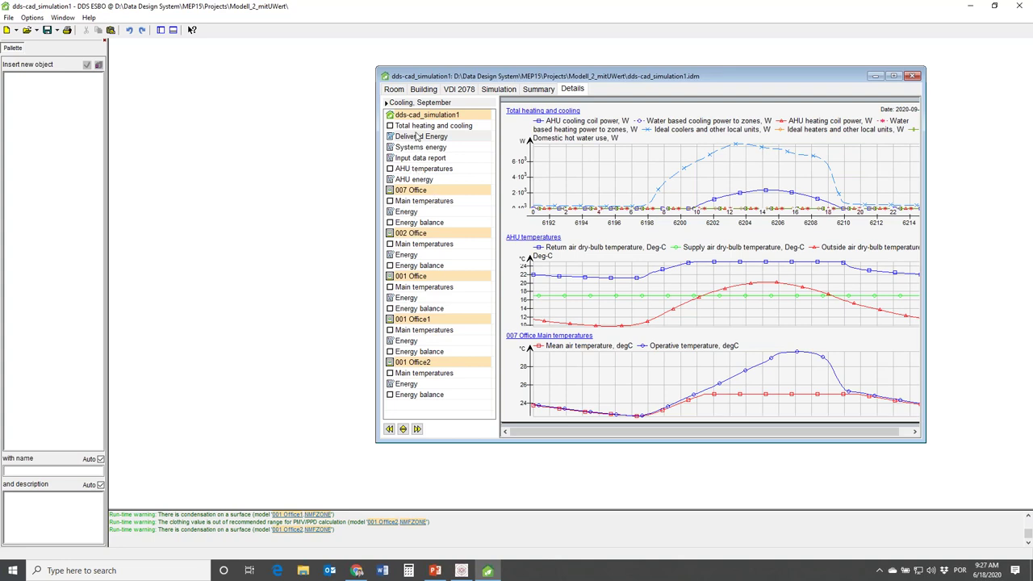
{"action": "left_click", "coordinate": [390, 202]}
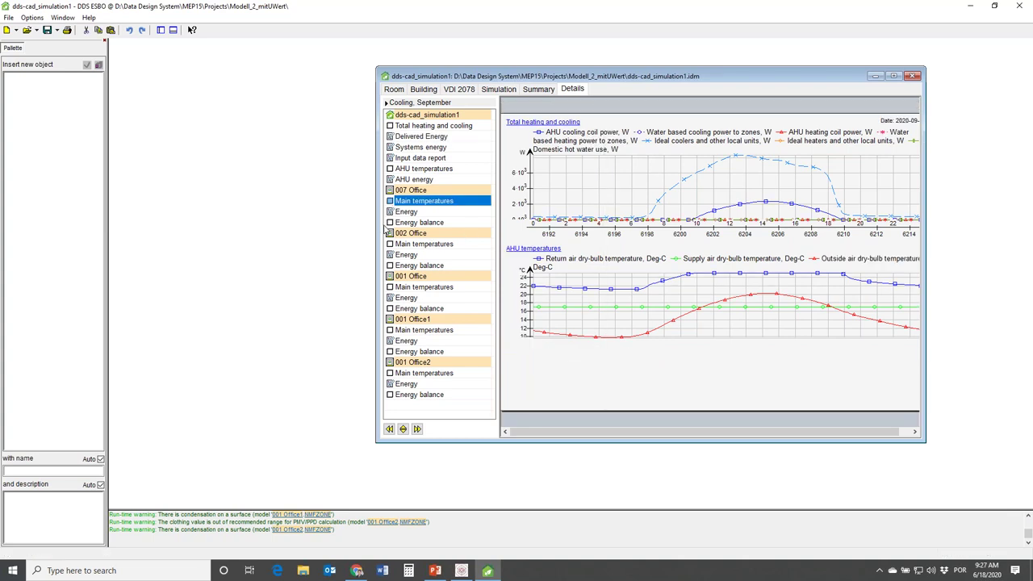
{"action": "left_click", "coordinate": [392, 223]}
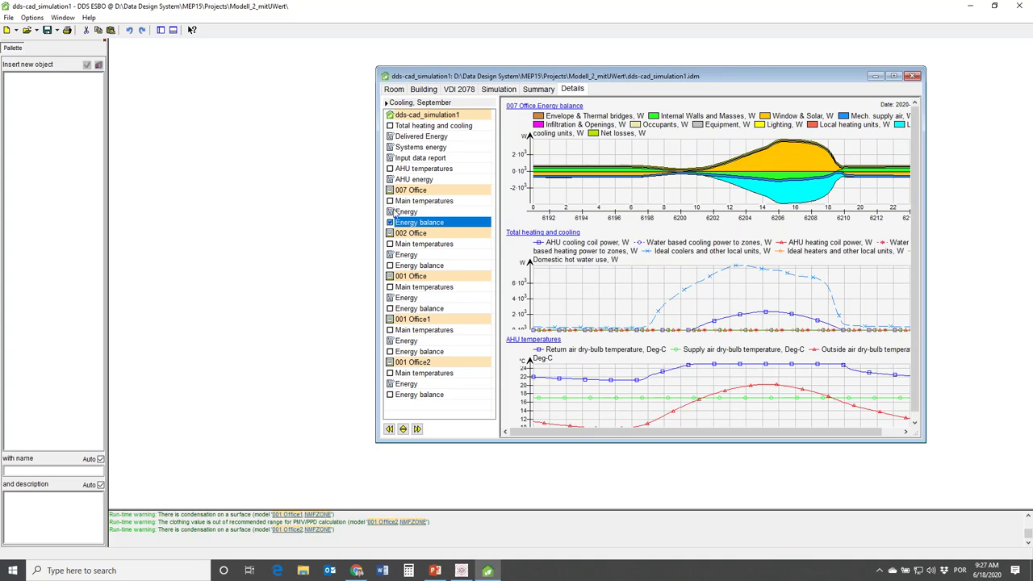
{"action": "mouse_move", "coordinate": [569, 161]}
Check the building's location options and open the download window for additional design data
{"action": "left_click", "coordinate": [422, 90]}
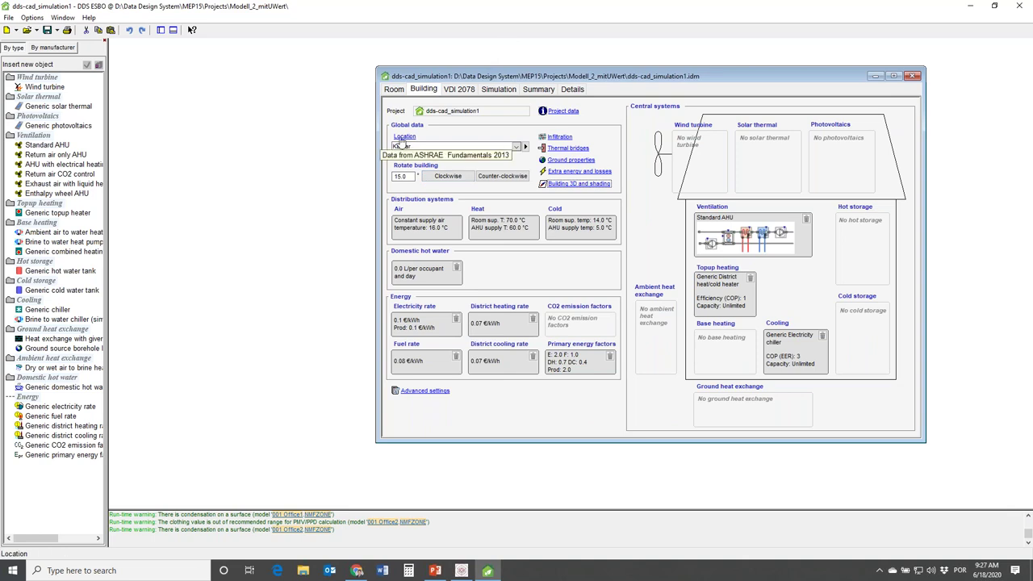
{"action": "left_click", "coordinate": [522, 148]}
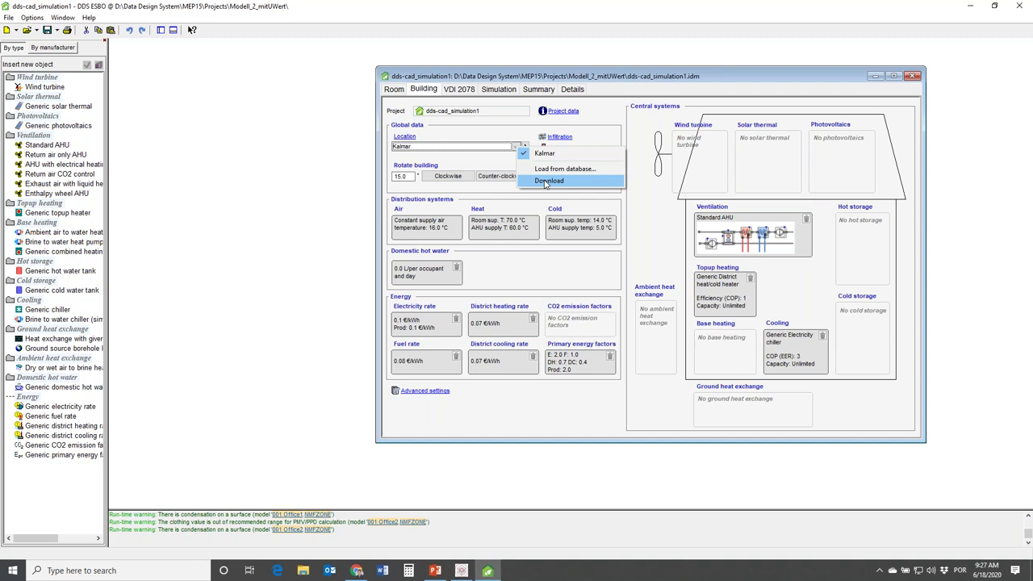
{"action": "left_click", "coordinate": [546, 182]}
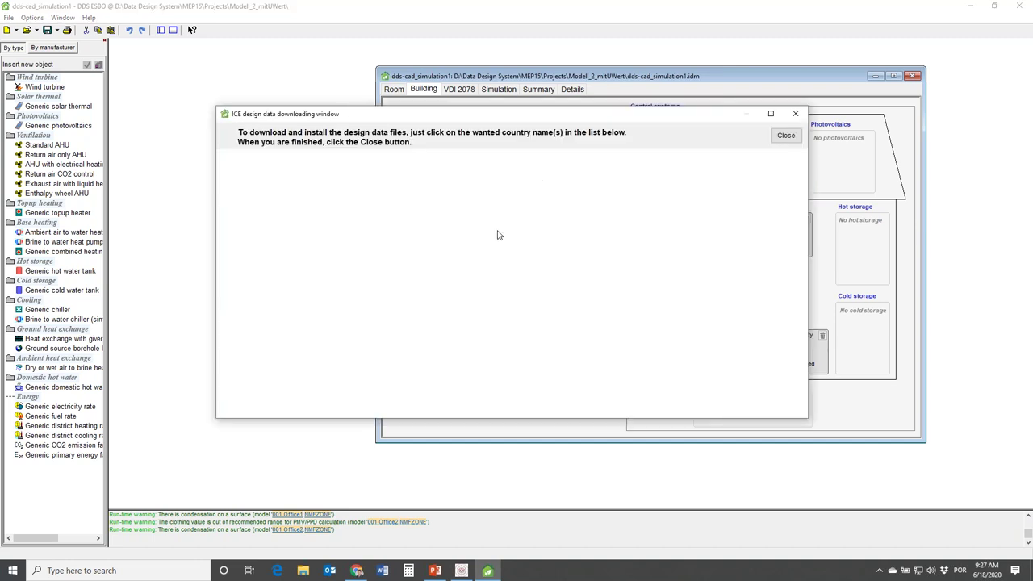
{"action": "left_click_drag", "start_coordinate": [532, 114], "coordinate": [551, 106]}
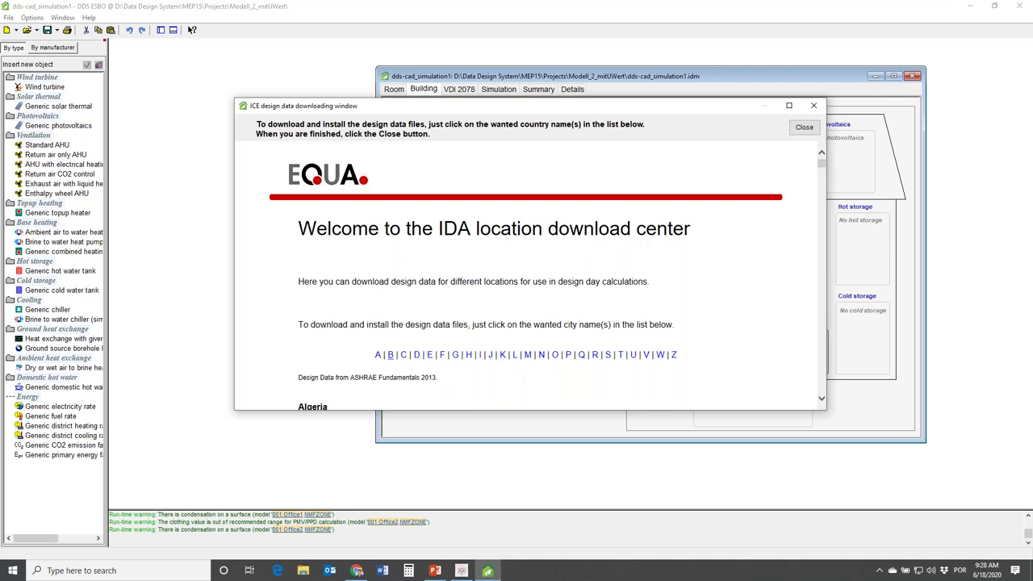
Browse the downloadable locations from the countries under B down to Brazil, and close the download window without choosing one
{"action": "left_click", "coordinate": [391, 356]}
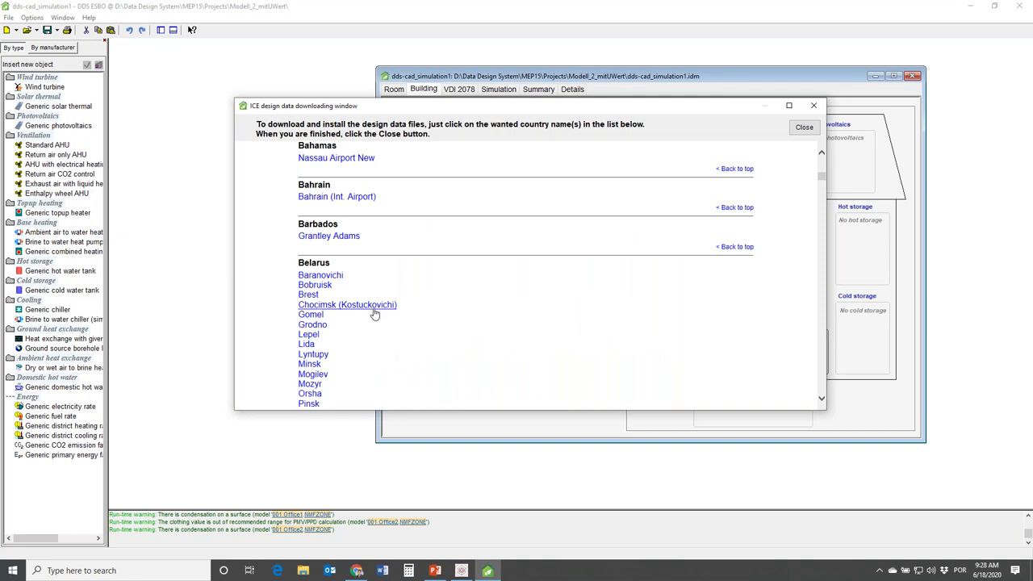
{"action": "scroll", "coordinate": [374, 314], "scroll_direction": "down", "scroll_amount": 5}
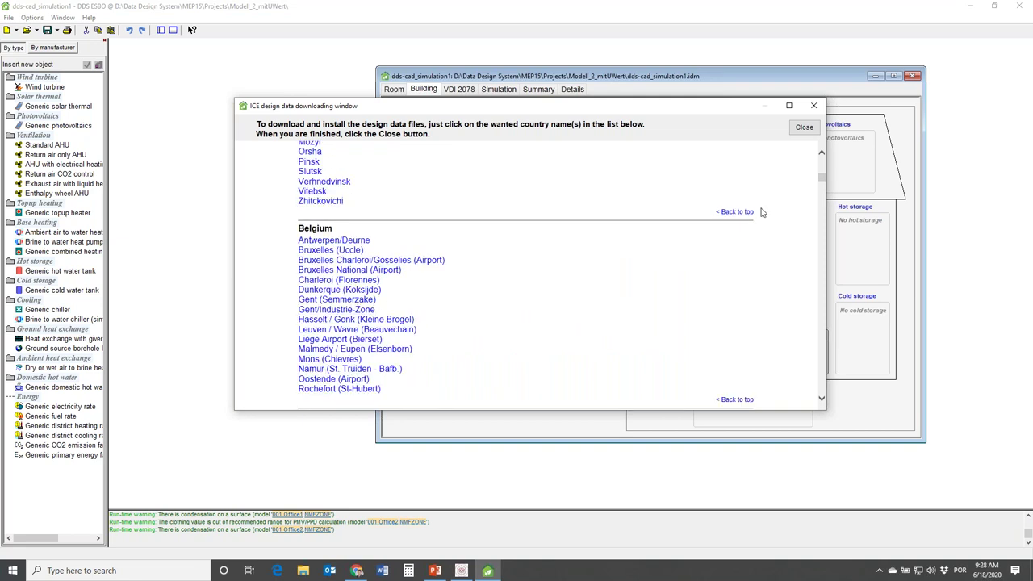
{"action": "scroll", "coordinate": [379, 331], "scroll_direction": "down", "scroll_amount": 3}
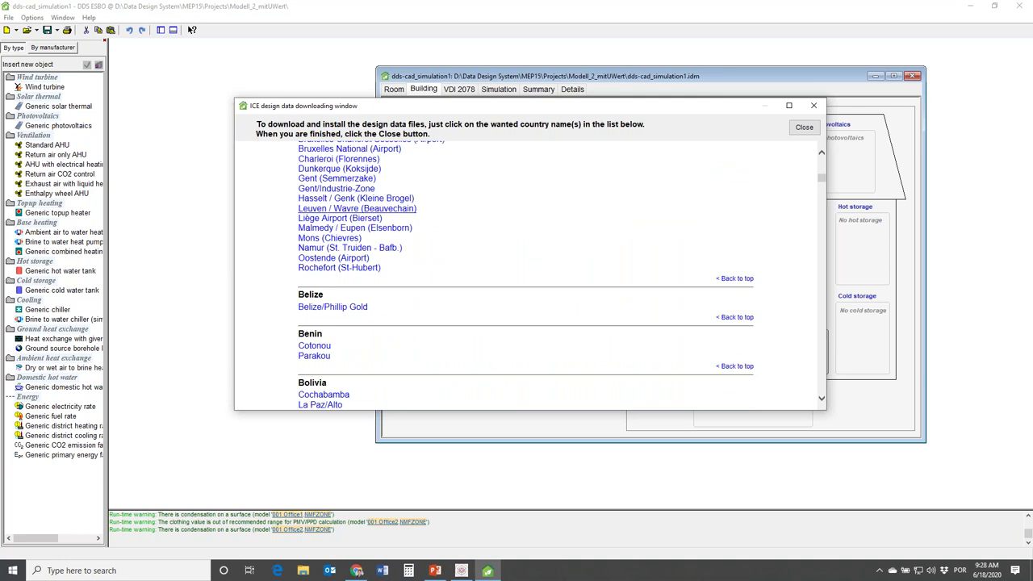
{"action": "scroll", "coordinate": [379, 331], "scroll_direction": "down", "scroll_amount": 2}
{"action": "scroll", "coordinate": [344, 346], "scroll_direction": "down", "scroll_amount": 4}
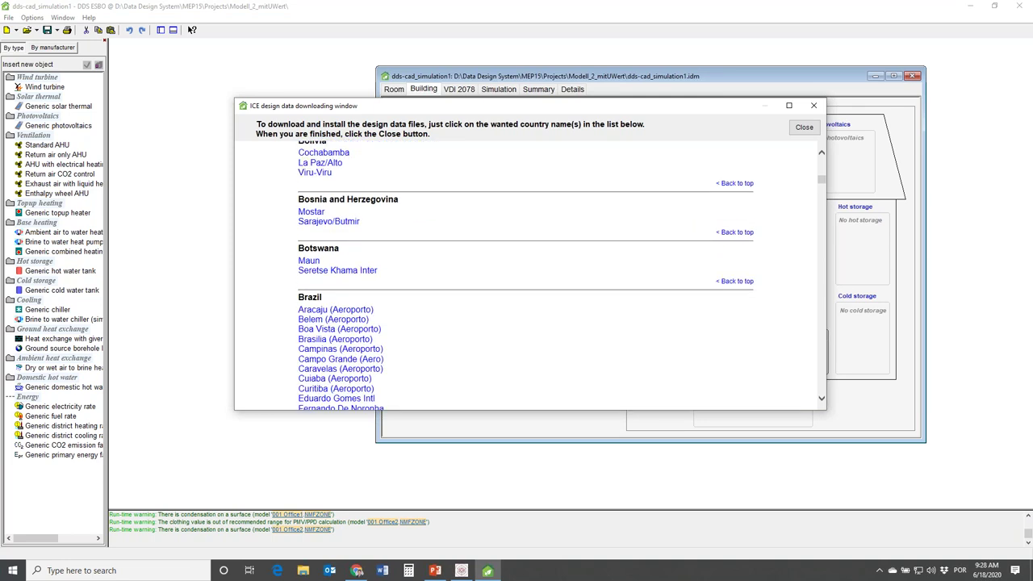
{"action": "scroll", "coordinate": [344, 346], "scroll_direction": "down", "scroll_amount": 2}
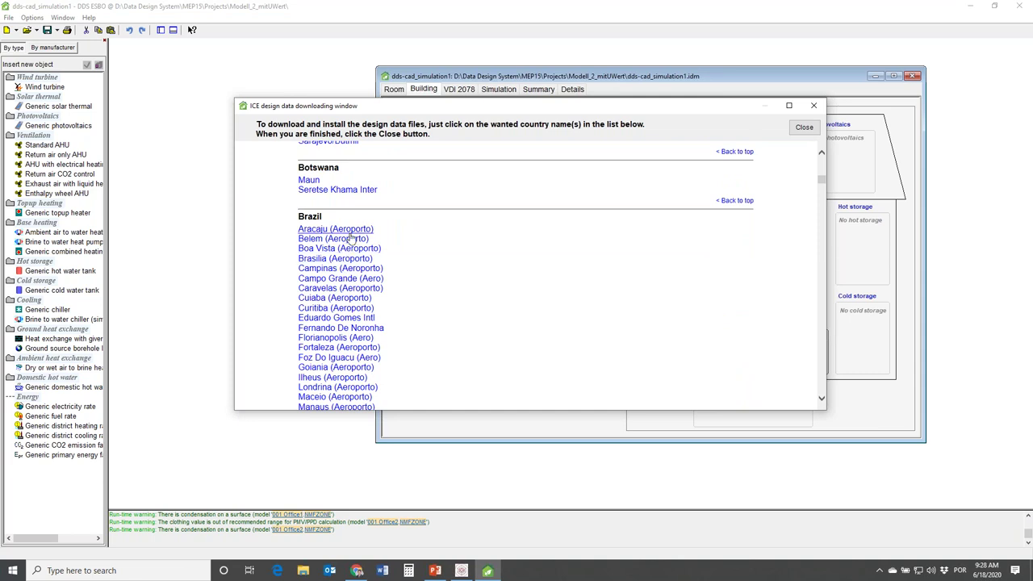
{"action": "scroll", "coordinate": [352, 236], "scroll_direction": "down", "scroll_amount": 1}
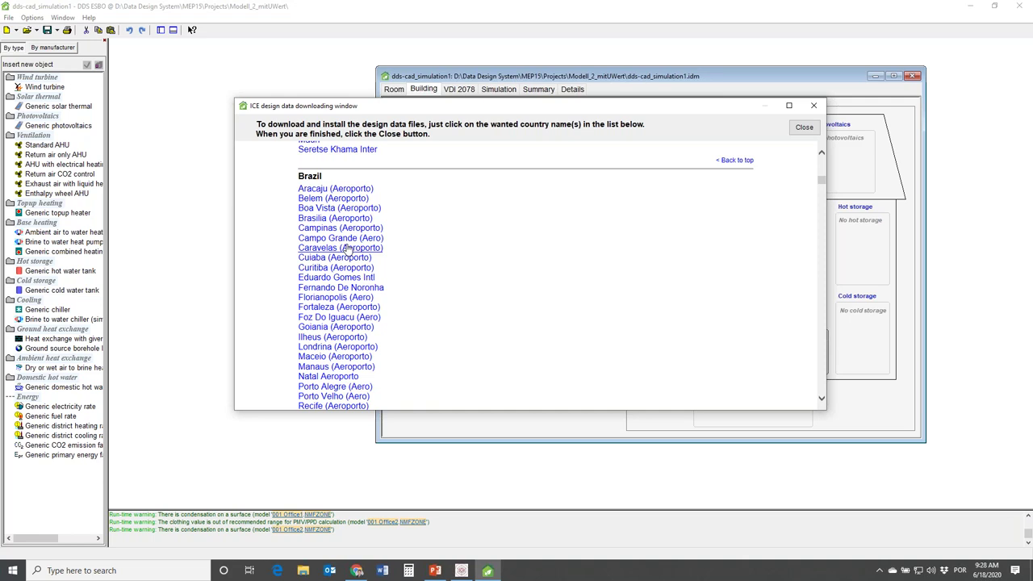
{"action": "left_click", "coordinate": [797, 130]}
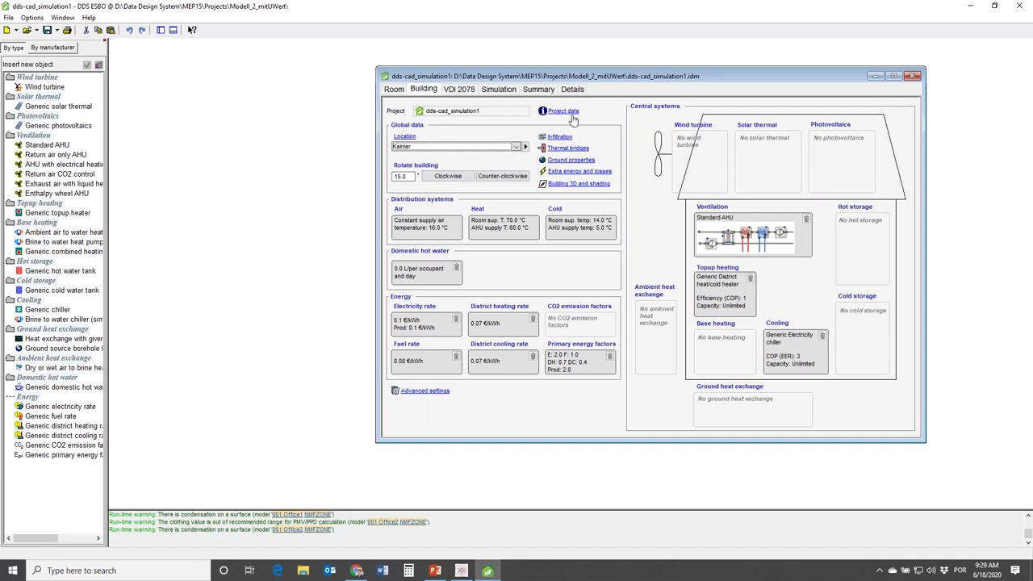
Return to the room data and collapse the external, internal and ground construction groups in the object palette
{"action": "left_click", "coordinate": [392, 88]}
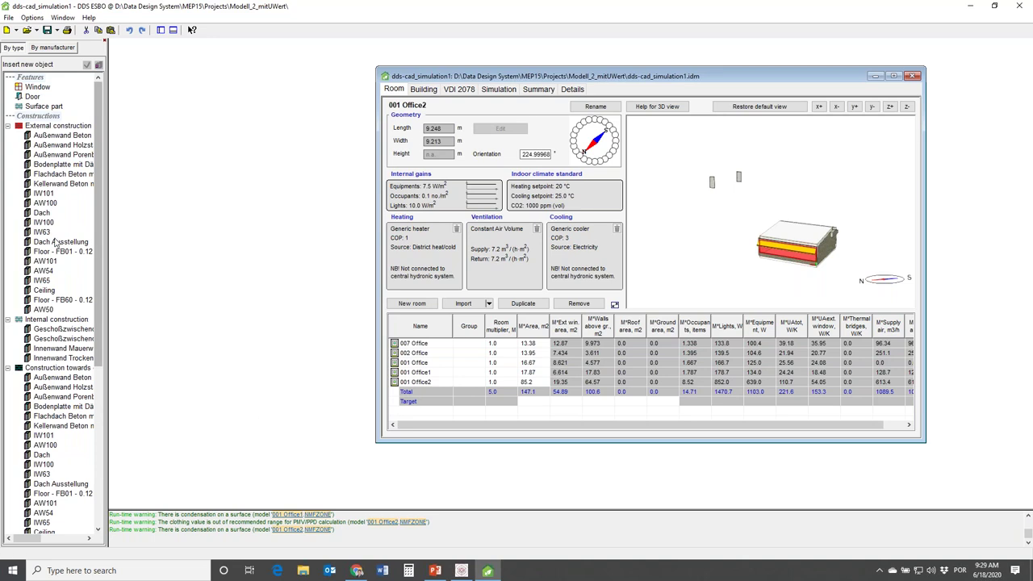
{"action": "left_click", "coordinate": [8, 126]}
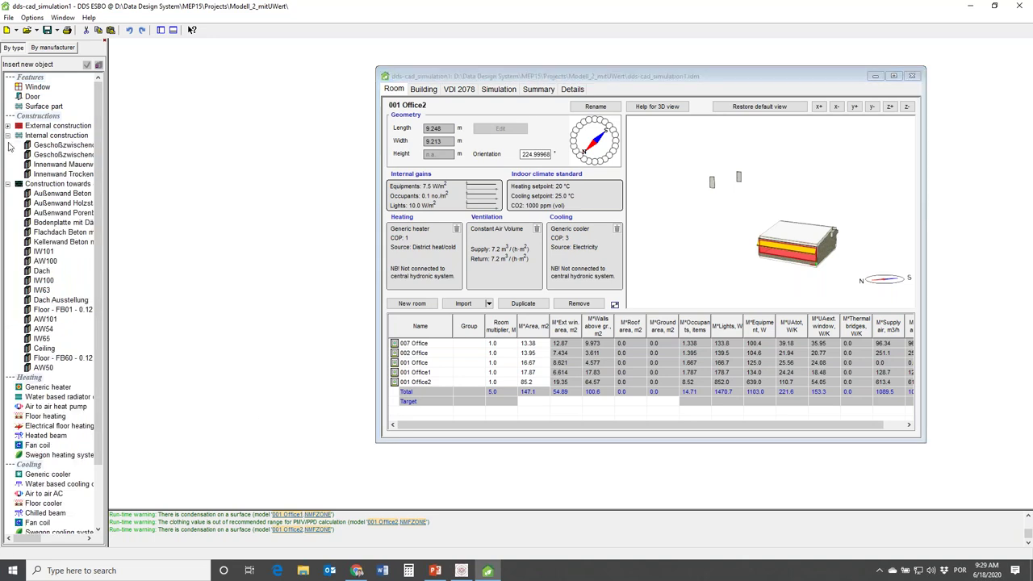
{"action": "left_click", "coordinate": [8, 135]}
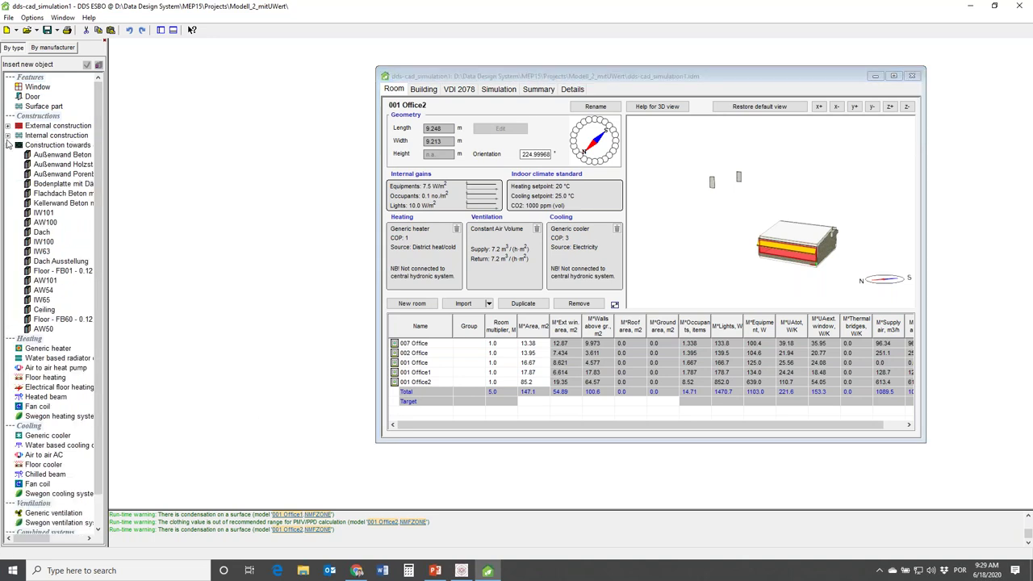
{"action": "left_click", "coordinate": [8, 145]}
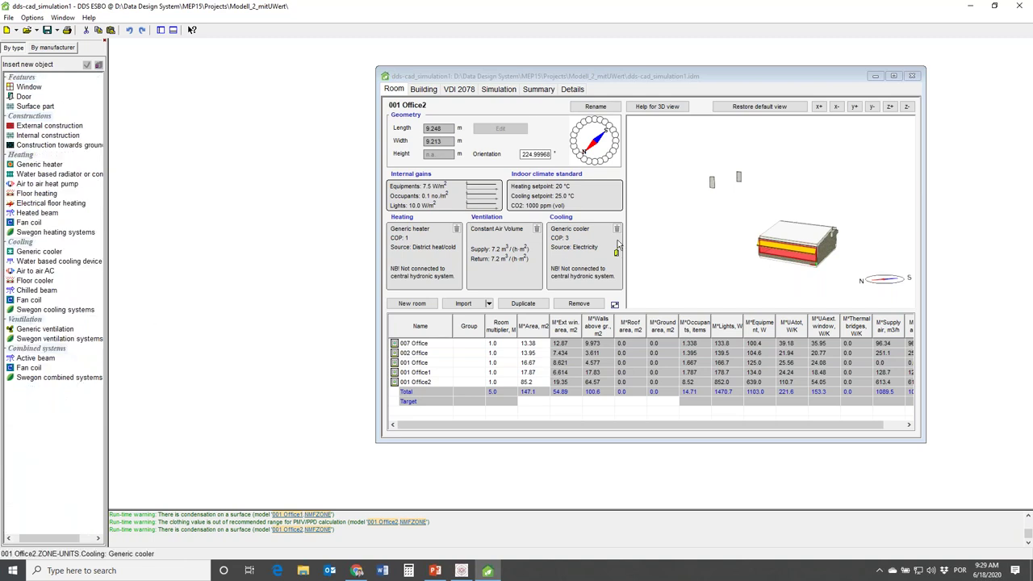
Check the generic cooler's settings in 001 Office2, cancel without changes and go back to the building's central systems
{"action": "double_click", "coordinate": [562, 250]}
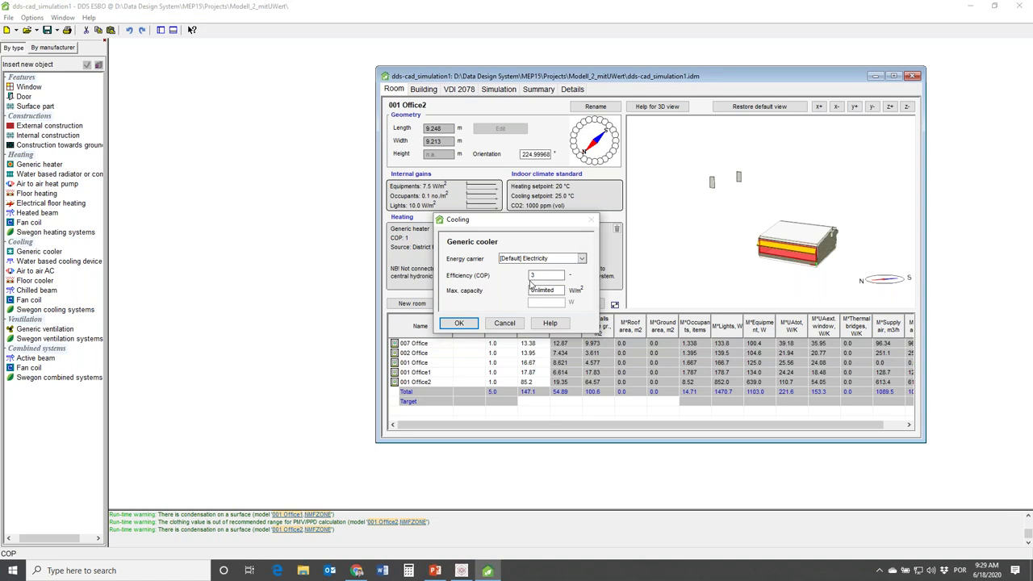
{"action": "left_click", "coordinate": [504, 323]}
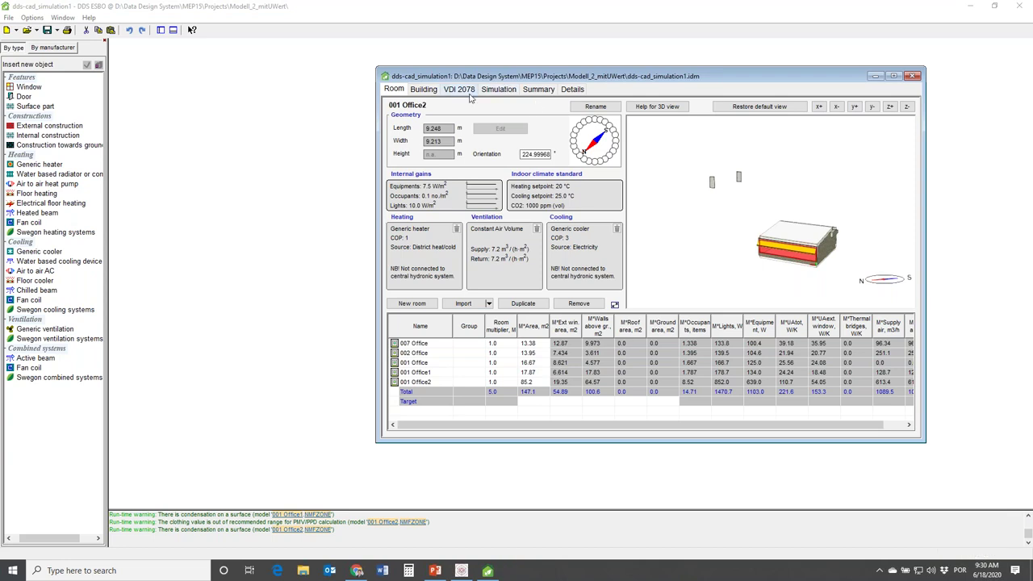
{"action": "left_click", "coordinate": [423, 89]}
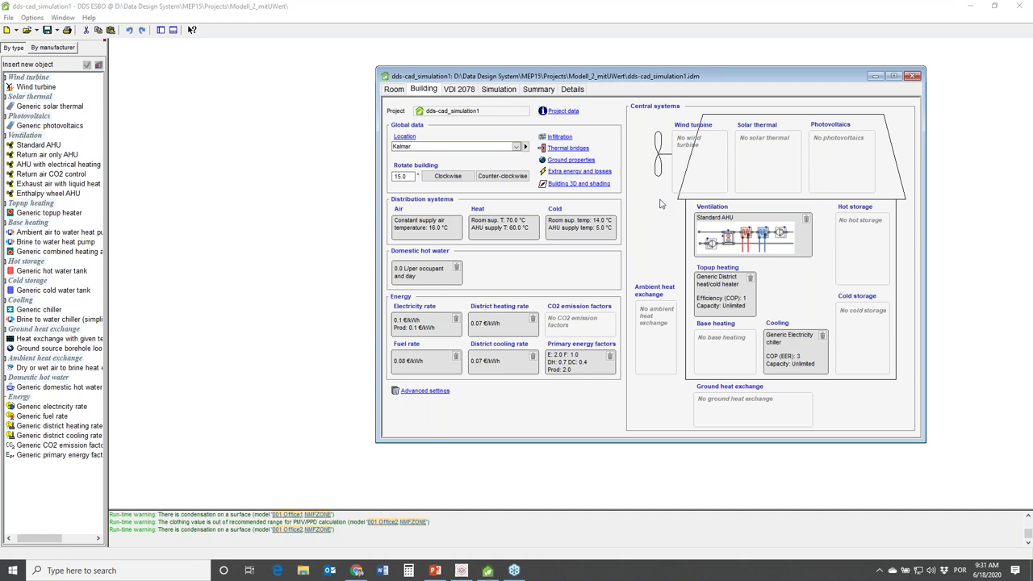
Export the simulation results as Results.ifc in the New project folder, replacing the existing file
{"action": "left_click", "coordinate": [500, 90]}
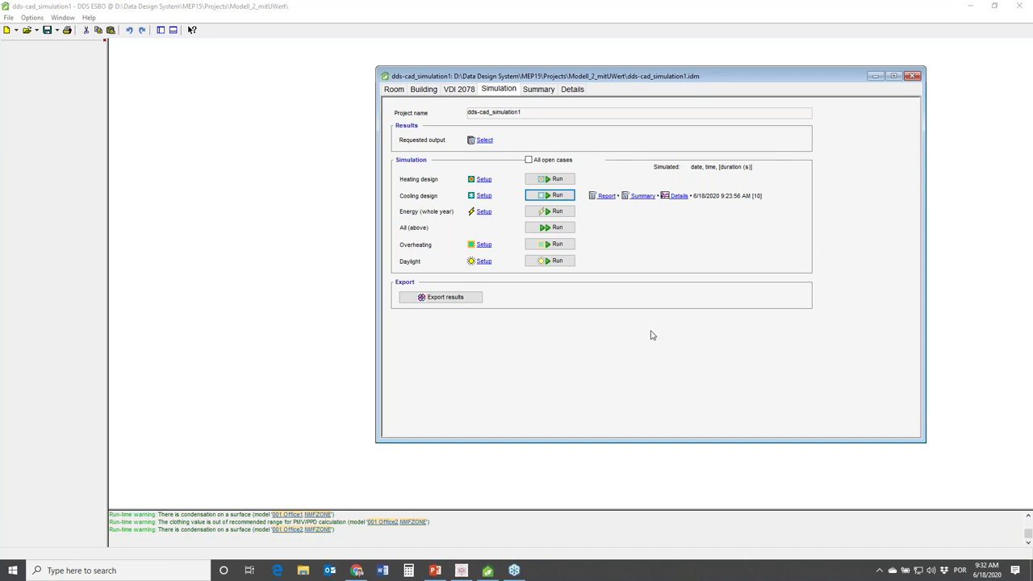
{"action": "left_click", "coordinate": [458, 303]}
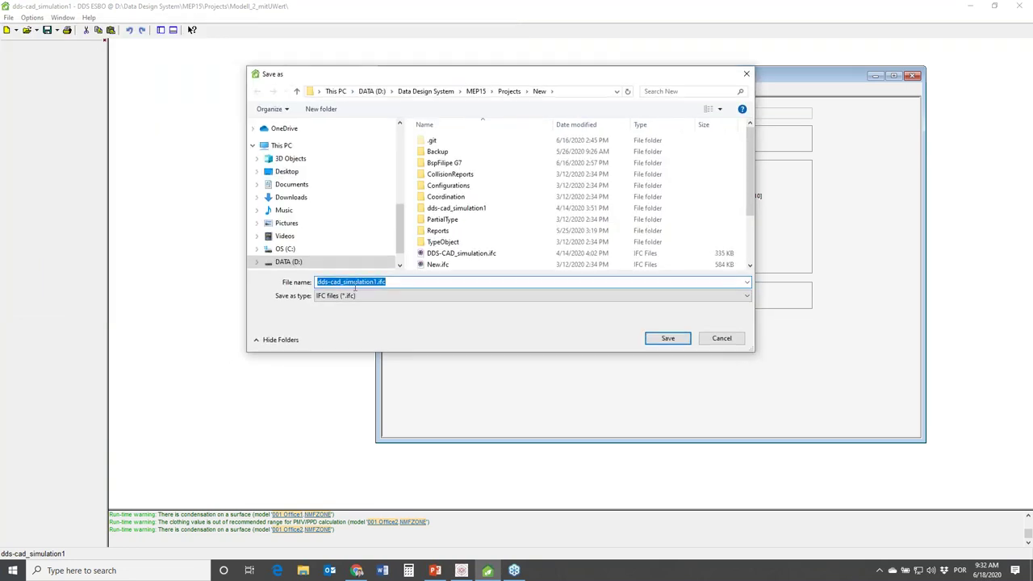
{"action": "scroll", "coordinate": [754, 217], "scroll_direction": "down", "scroll_amount": 2}
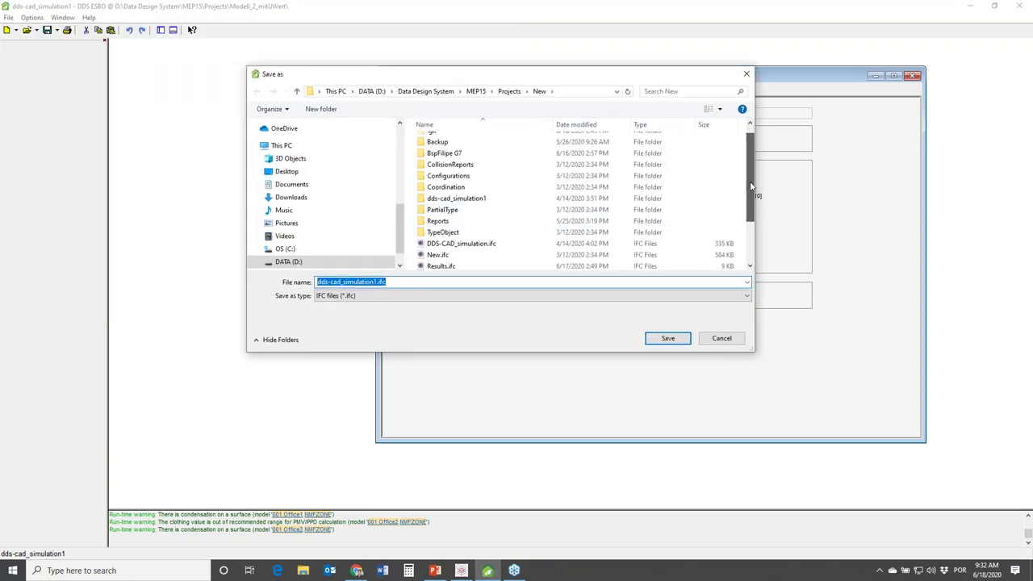
{"action": "scroll", "coordinate": [754, 226], "scroll_direction": "down", "scroll_amount": 1}
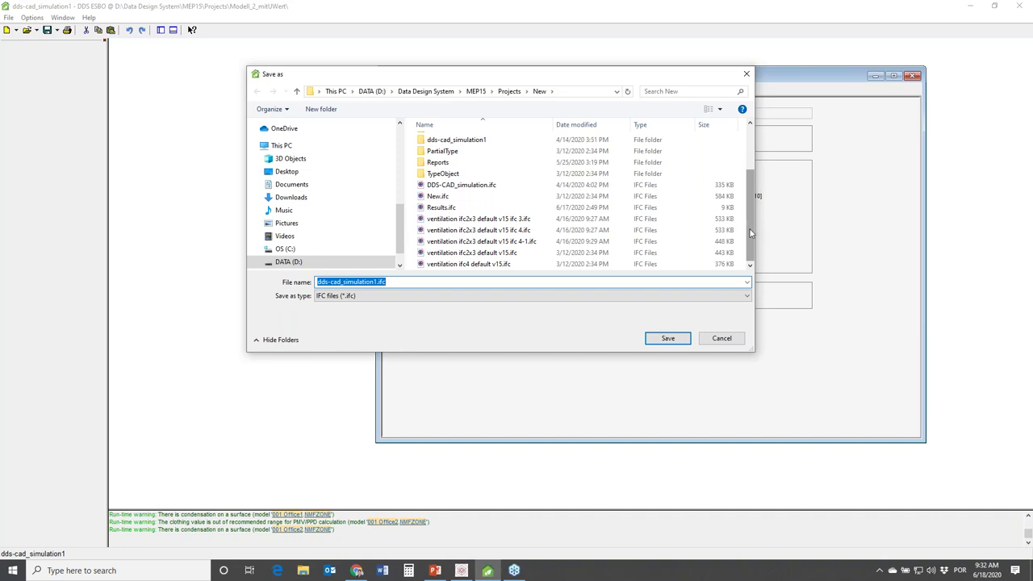
{"action": "left_click", "coordinate": [442, 210]}
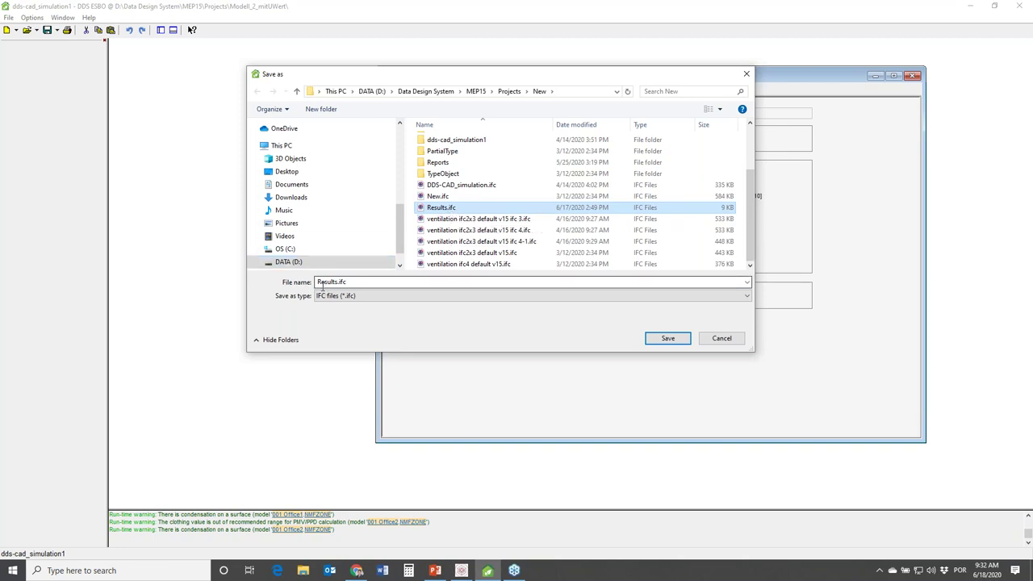
{"action": "left_click", "coordinate": [651, 343]}
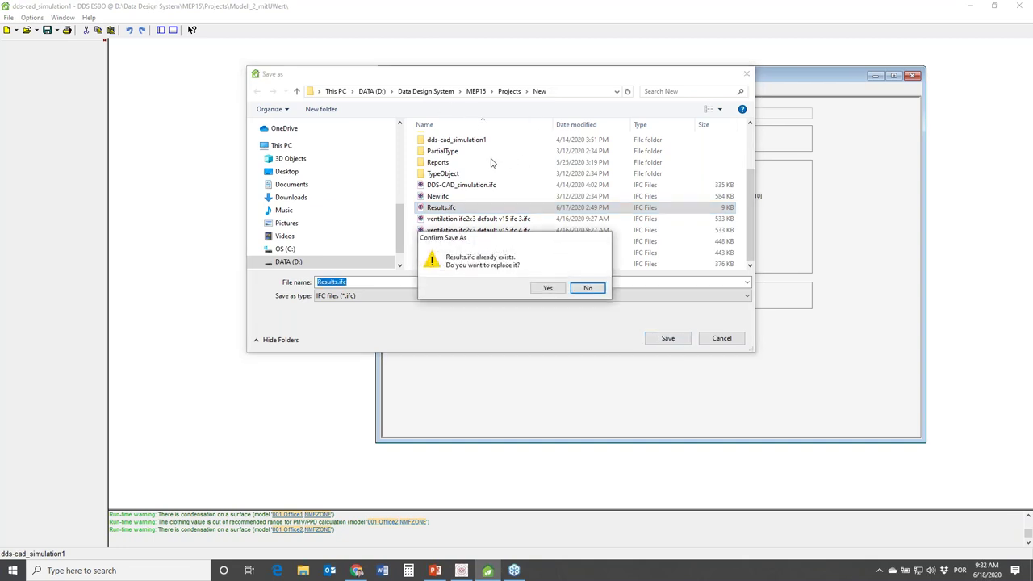
{"action": "left_click", "coordinate": [548, 288]}
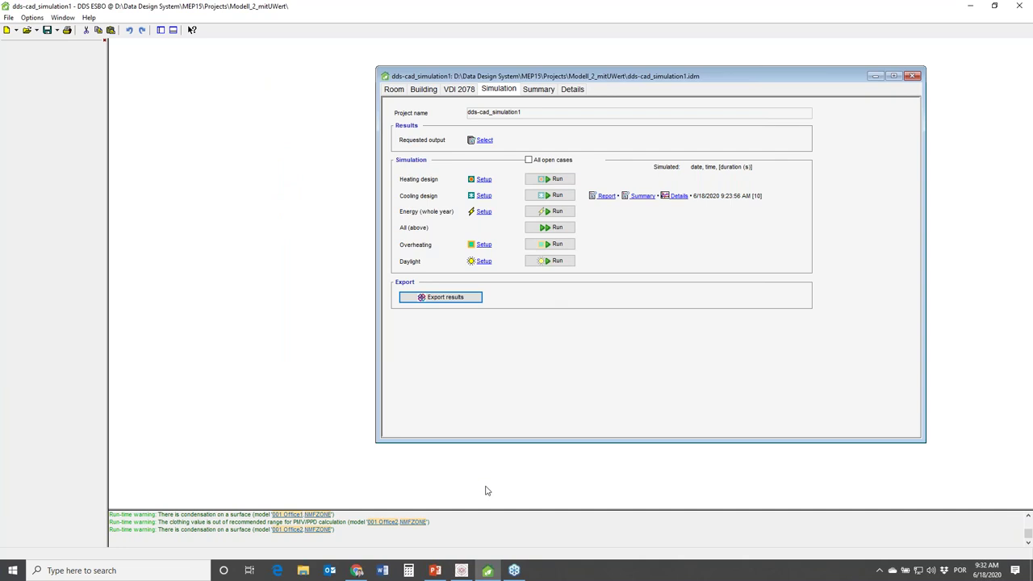
Switch to DDS-CAD and examine the cooling load label of room 007 Office in the 2D floor plan
{"action": "left_click", "coordinate": [462, 570]}
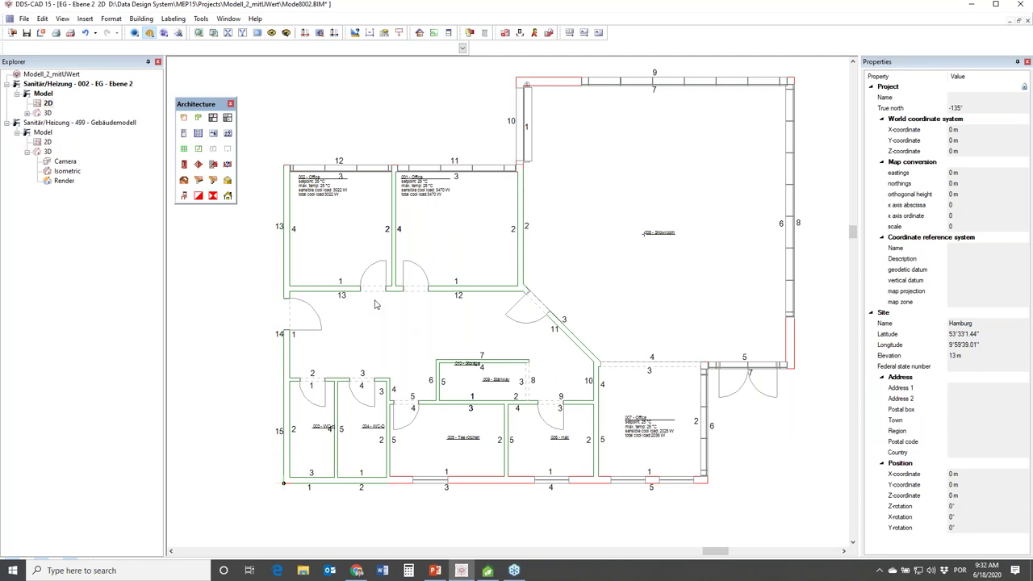
{"action": "scroll", "coordinate": [663, 445], "scroll_direction": "up", "scroll_amount": 3}
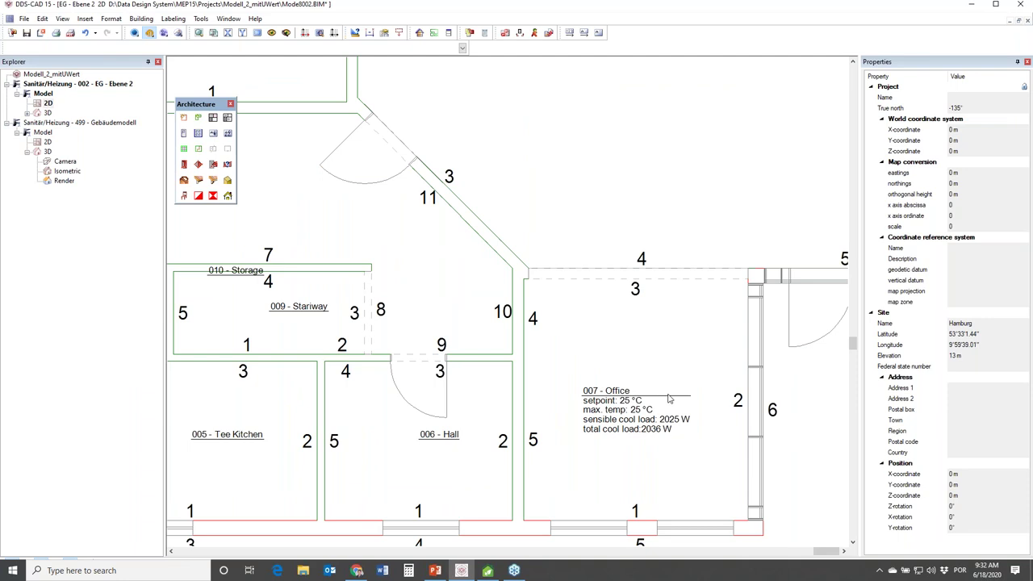
{"action": "scroll", "coordinate": [627, 423], "scroll_direction": "down", "scroll_amount": 1}
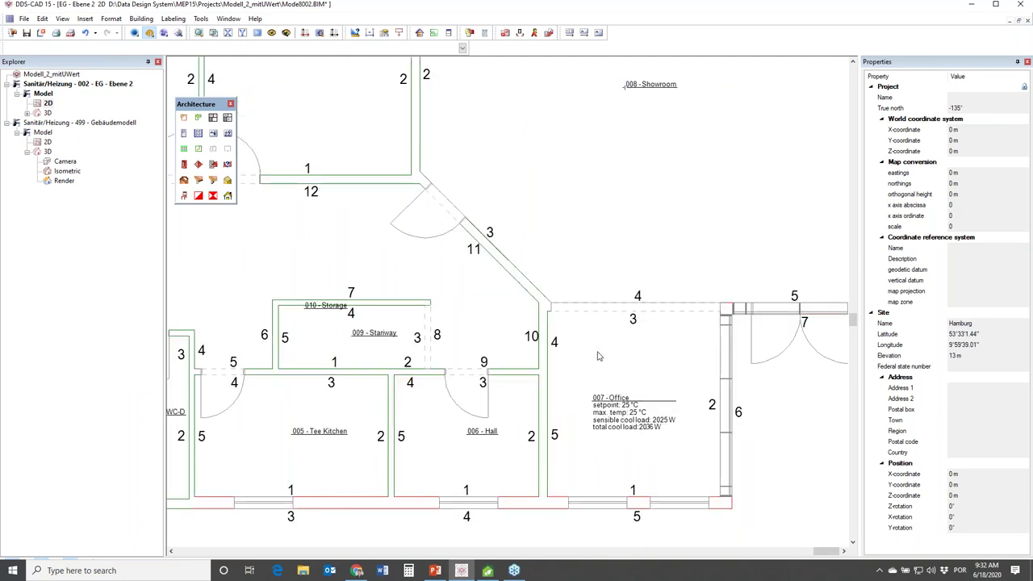
Run the cooling load calculation results transfer for the ground floor model
{"action": "left_click", "coordinate": [450, 34]}
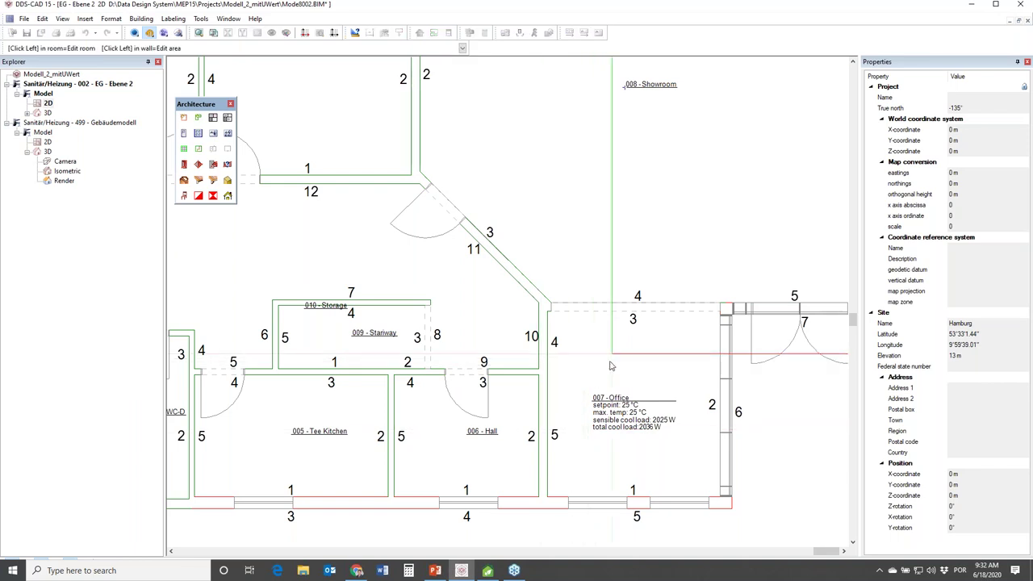
{"action": "scroll", "coordinate": [615, 363], "scroll_direction": "down", "scroll_amount": 2}
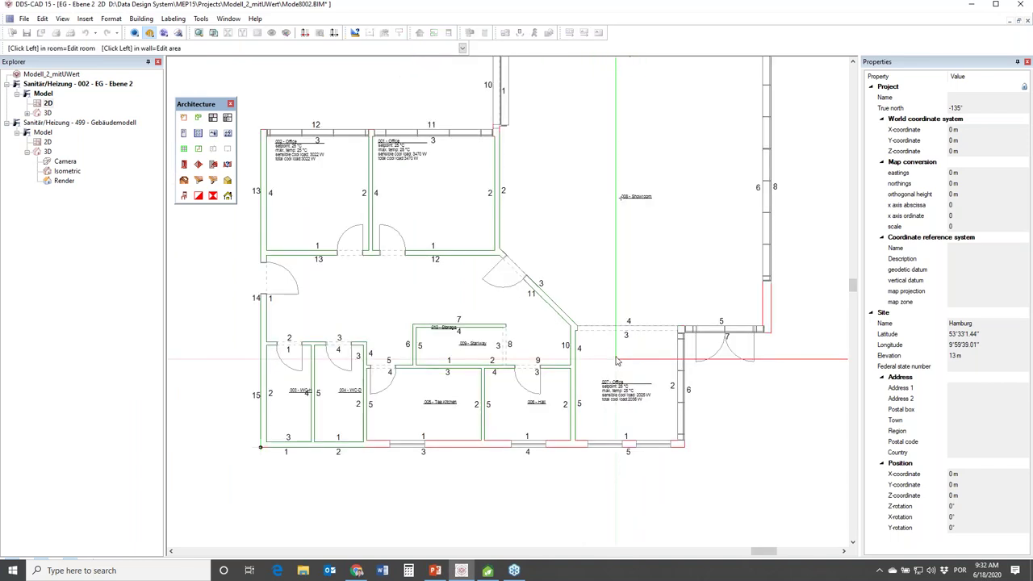
{"action": "middle_click_drag", "start_coordinate": [405, 174], "coordinate": [496, 218]}
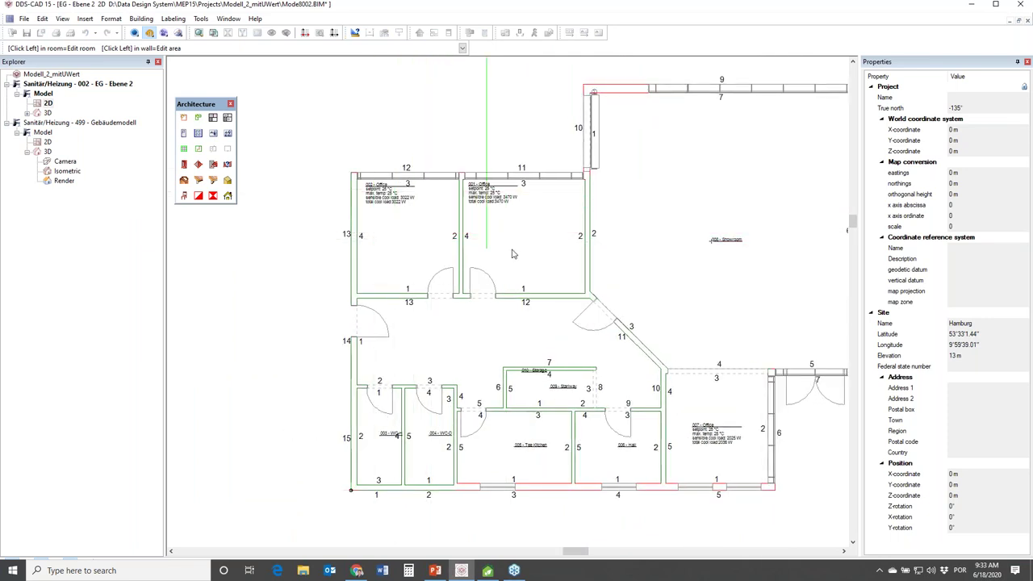
{"action": "middle_click_drag", "start_coordinate": [705, 397], "coordinate": [642, 350]}
{"action": "scroll", "coordinate": [642, 350], "scroll_direction": "up", "scroll_amount": 2}
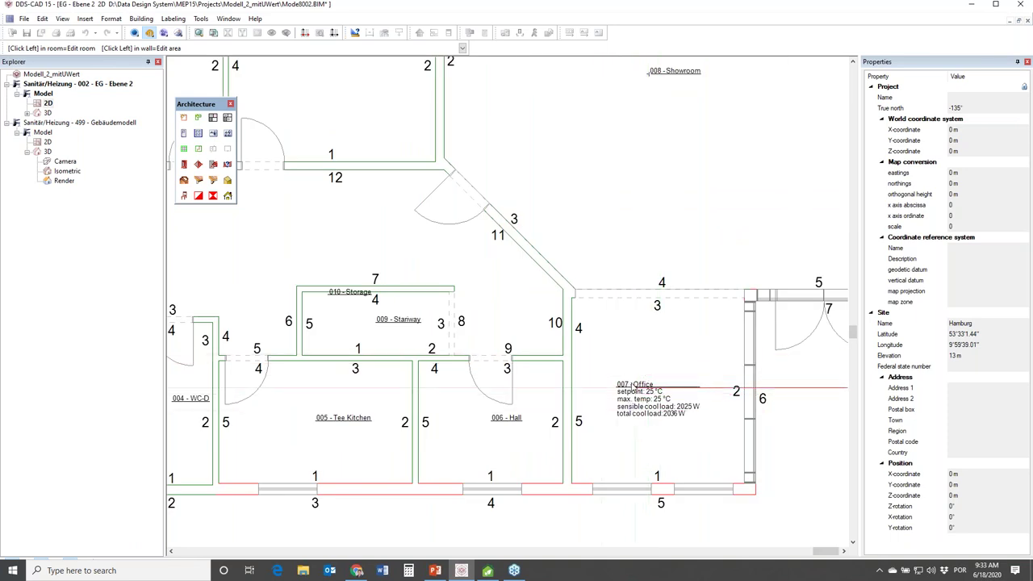
{"action": "left_click", "coordinate": [200, 19]}
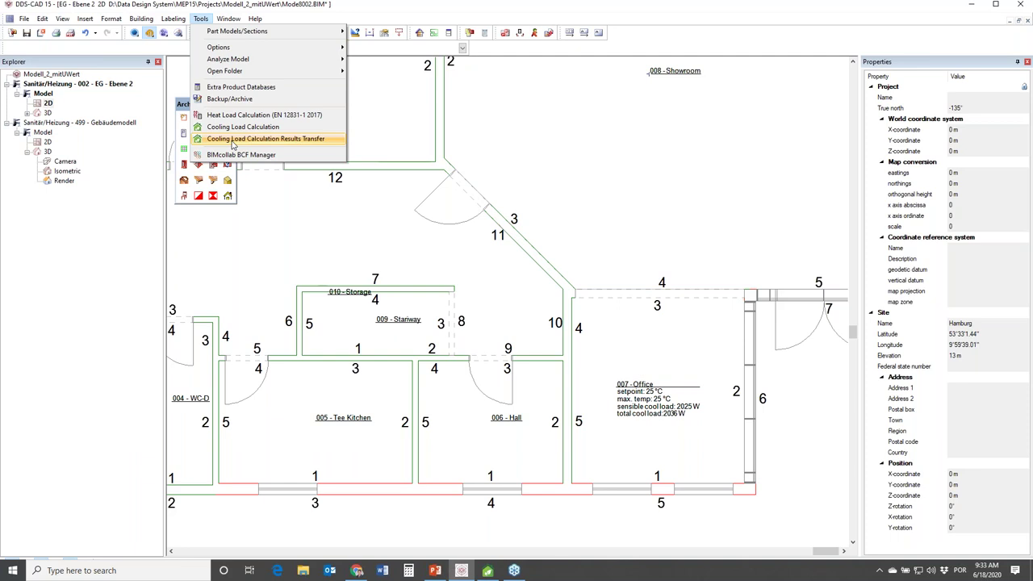
{"action": "left_click", "coordinate": [232, 143]}
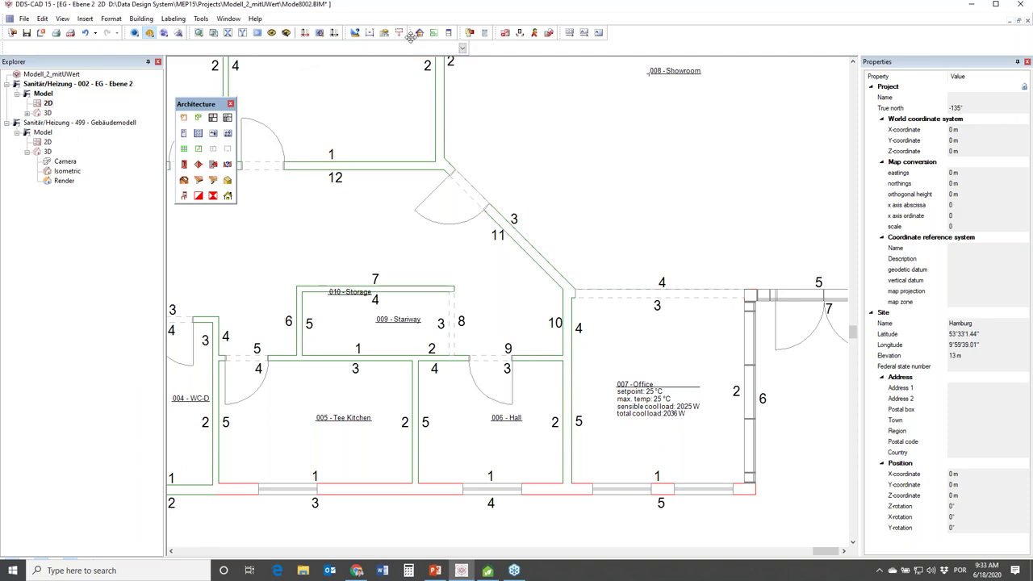
Open the room data of 007 Office and review its cooling setpoint, maximum temperature and cooling loads
{"action": "left_click", "coordinate": [450, 34]}
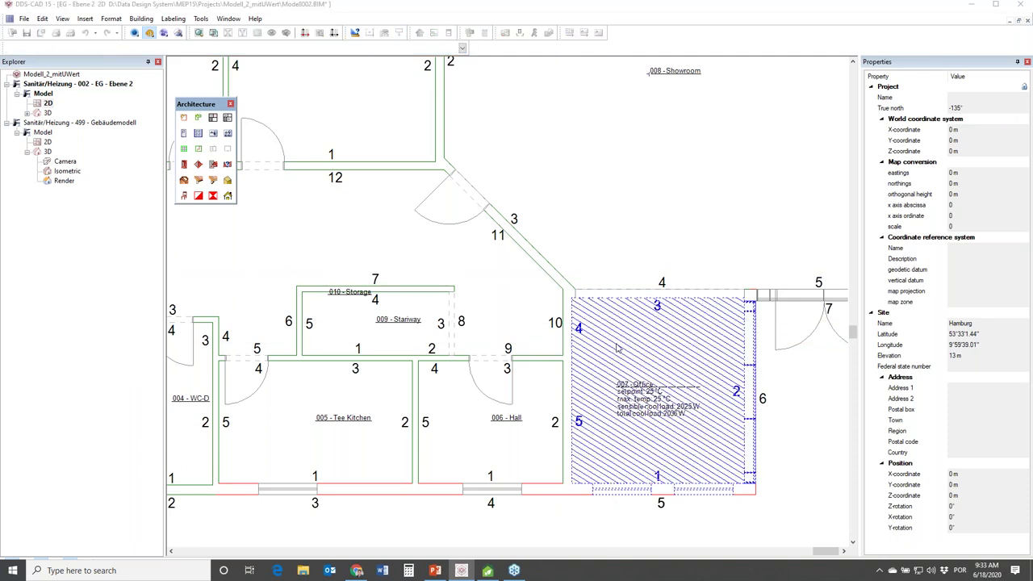
{"action": "left_click", "coordinate": [617, 348]}
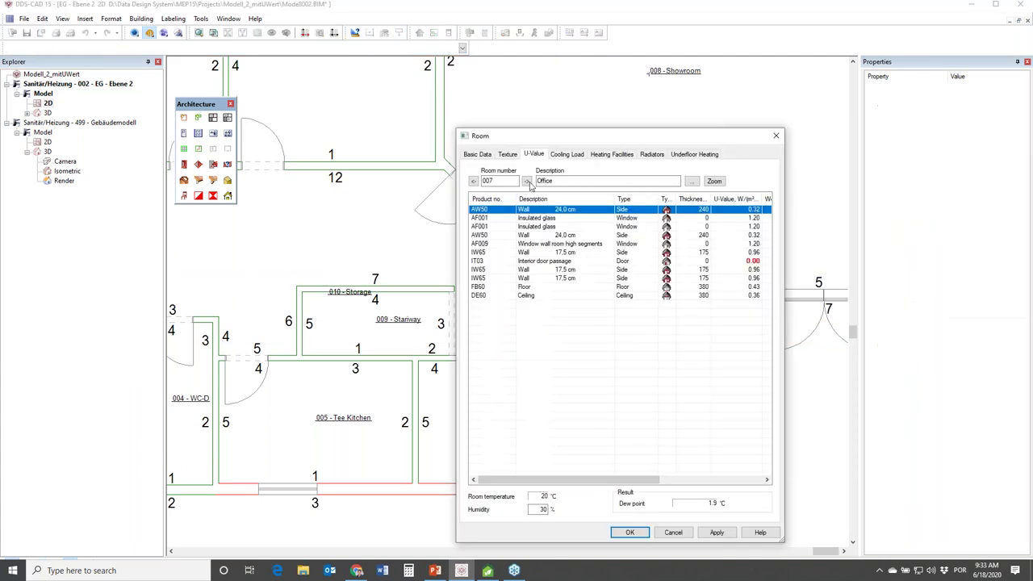
{"action": "left_click", "coordinate": [569, 155]}
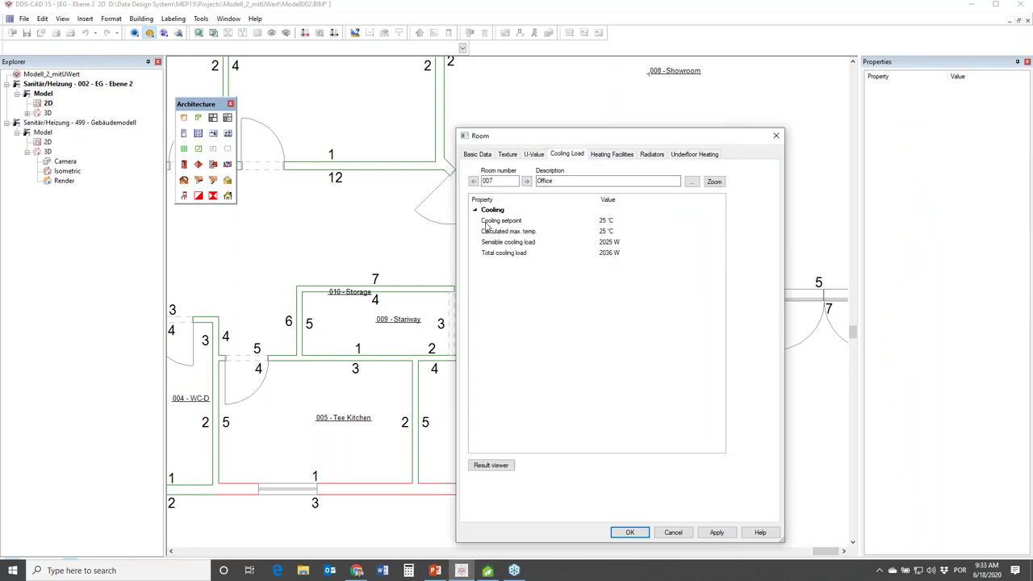
{"action": "mouse_move", "coordinate": [490, 236]}
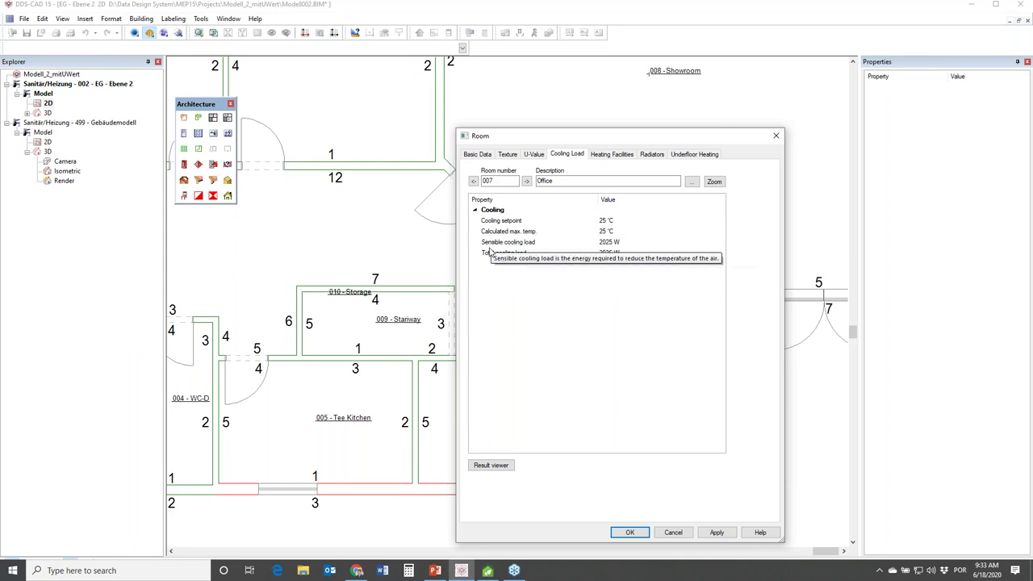
{"action": "mouse_move", "coordinate": [498, 263]}
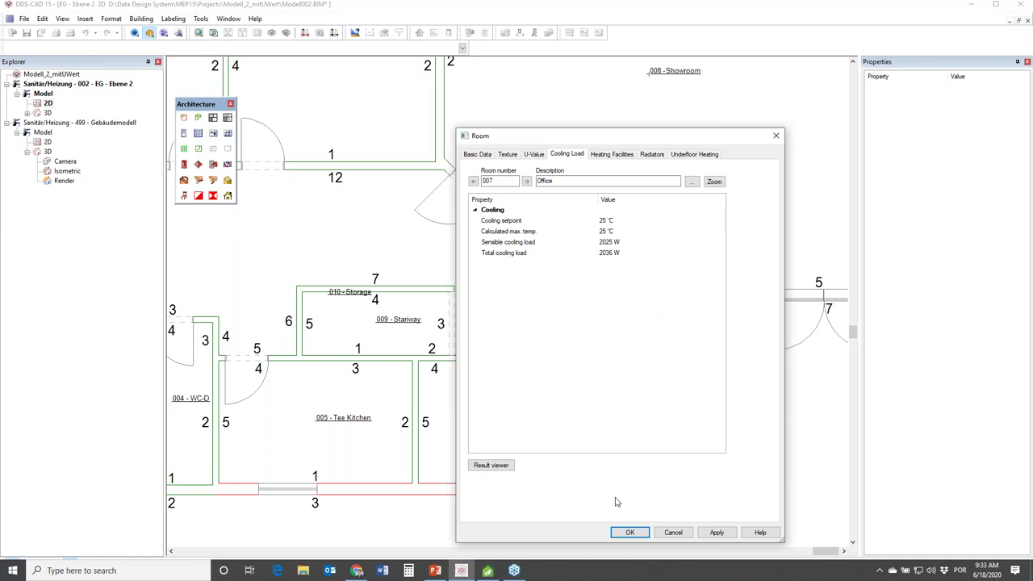
{"action": "left_click", "coordinate": [629, 532]}
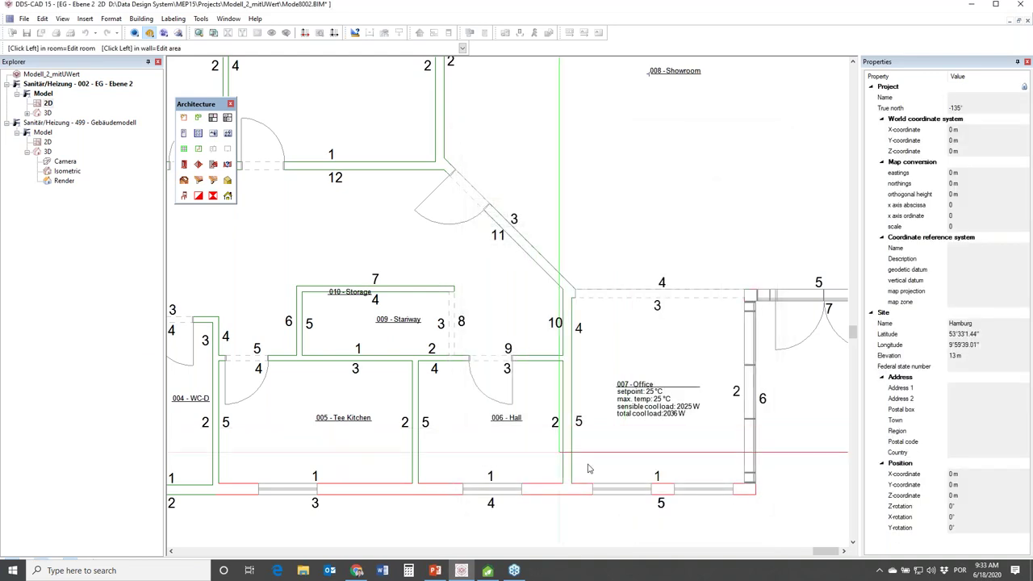
Label all rooms in the floor plan with the Cooling text format, replacing the existing room texts
{"action": "scroll", "coordinate": [666, 432], "scroll_direction": "up", "scroll_amount": 2}
{"action": "scroll", "coordinate": [666, 432], "scroll_direction": "up", "scroll_amount": 2}
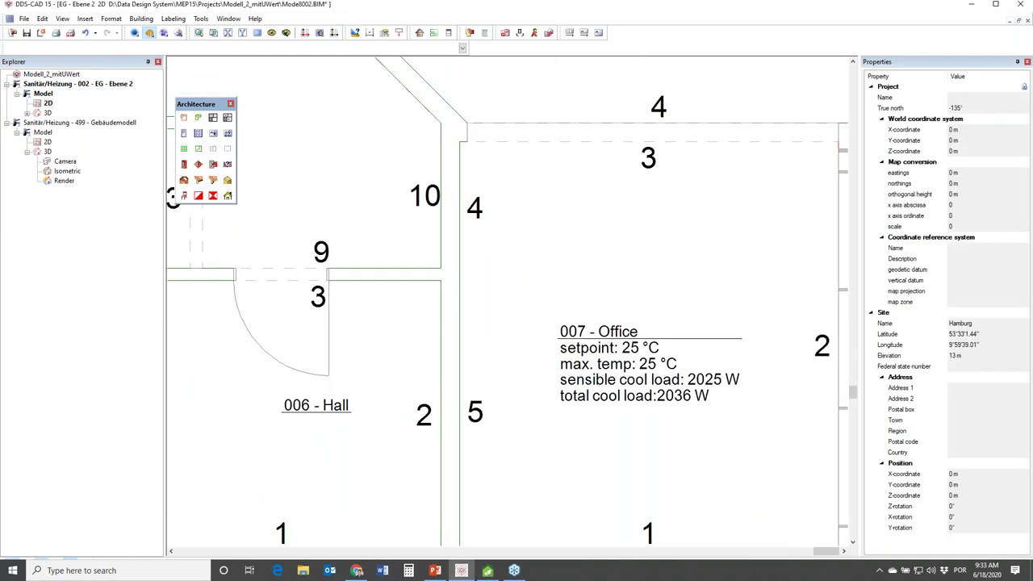
{"action": "middle_click_drag", "start_coordinate": [597, 300], "coordinate": [523, 250]}
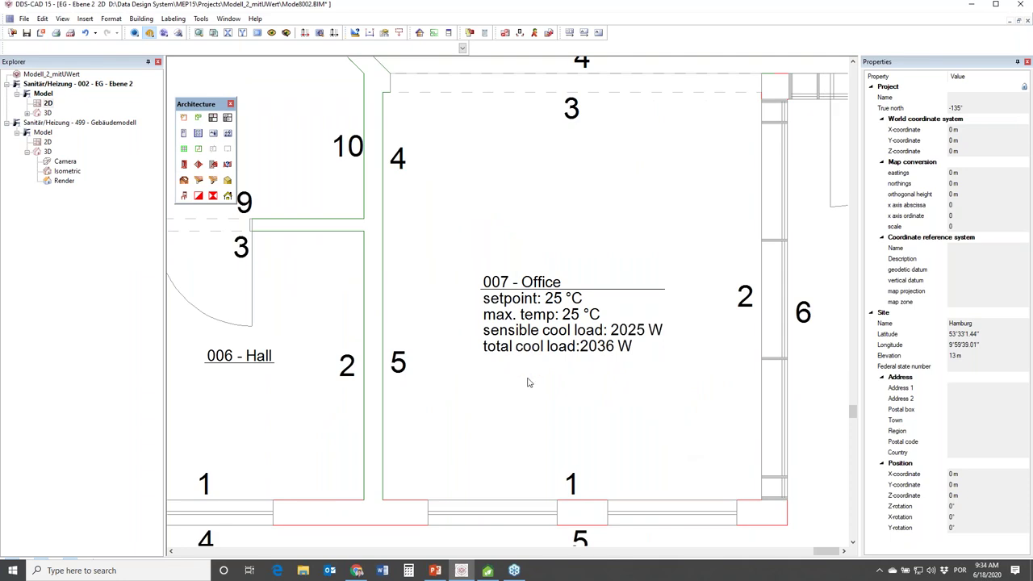
{"action": "scroll", "coordinate": [528, 382], "scroll_direction": "down", "scroll_amount": 4}
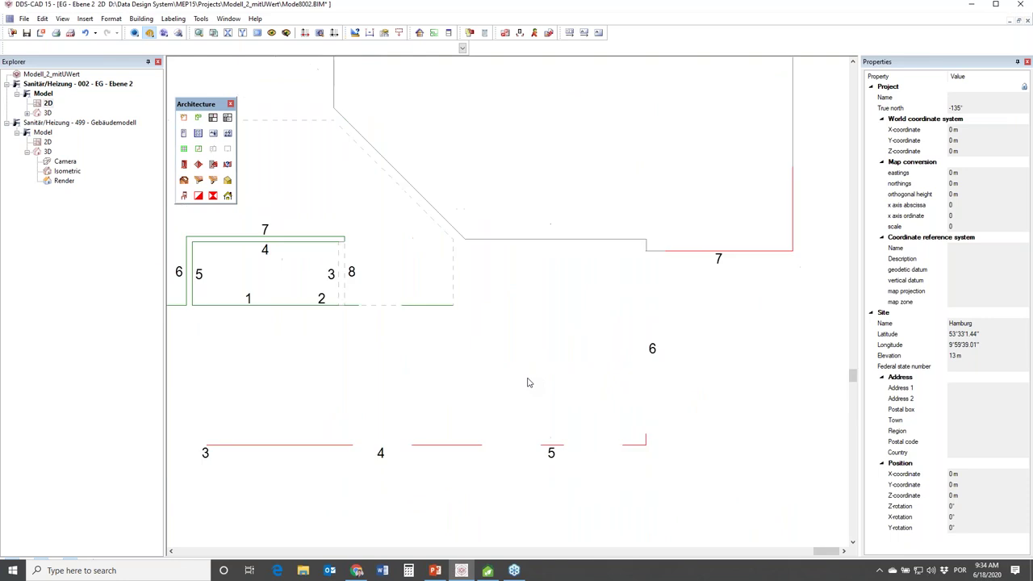
{"action": "scroll", "coordinate": [269, 148], "scroll_direction": "down", "scroll_amount": 4}
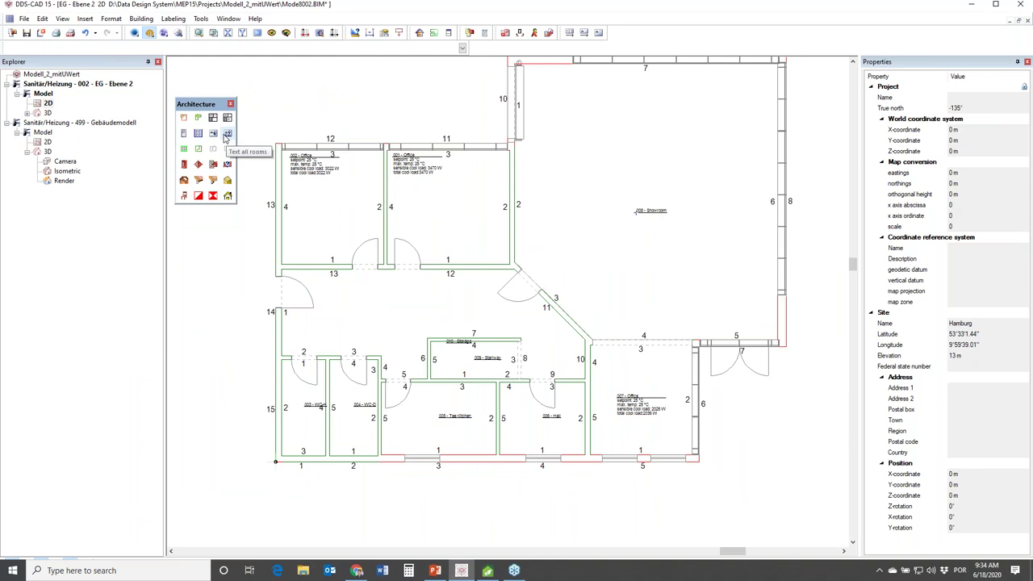
{"action": "left_click", "coordinate": [226, 137]}
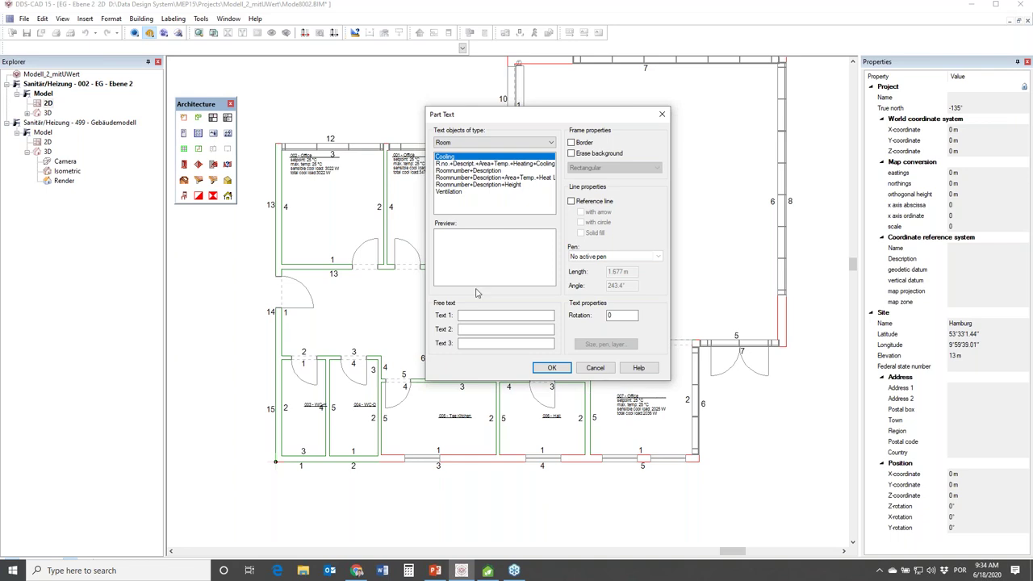
{"action": "left_click", "coordinate": [552, 367]}
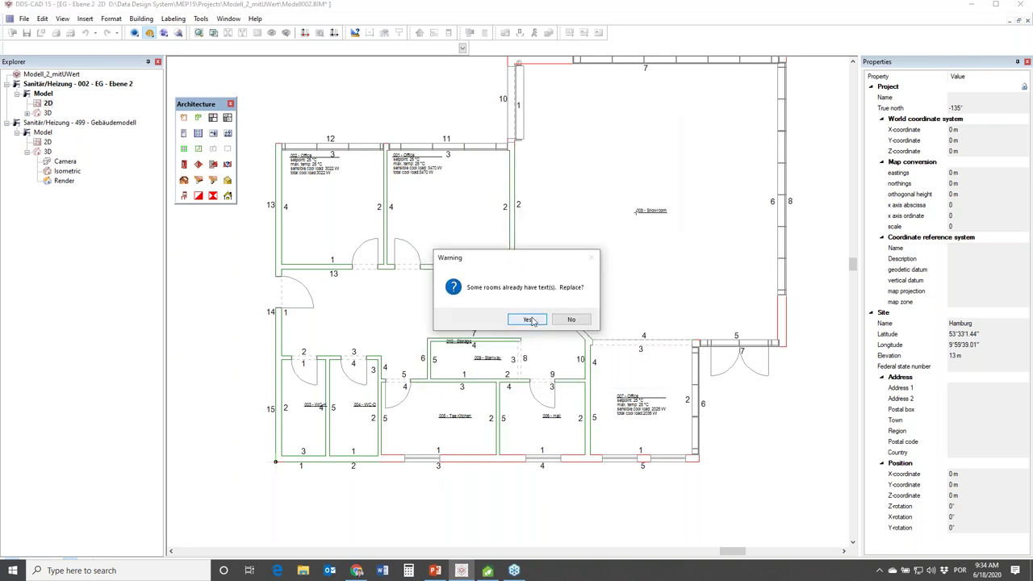
{"action": "left_click", "coordinate": [528, 319]}
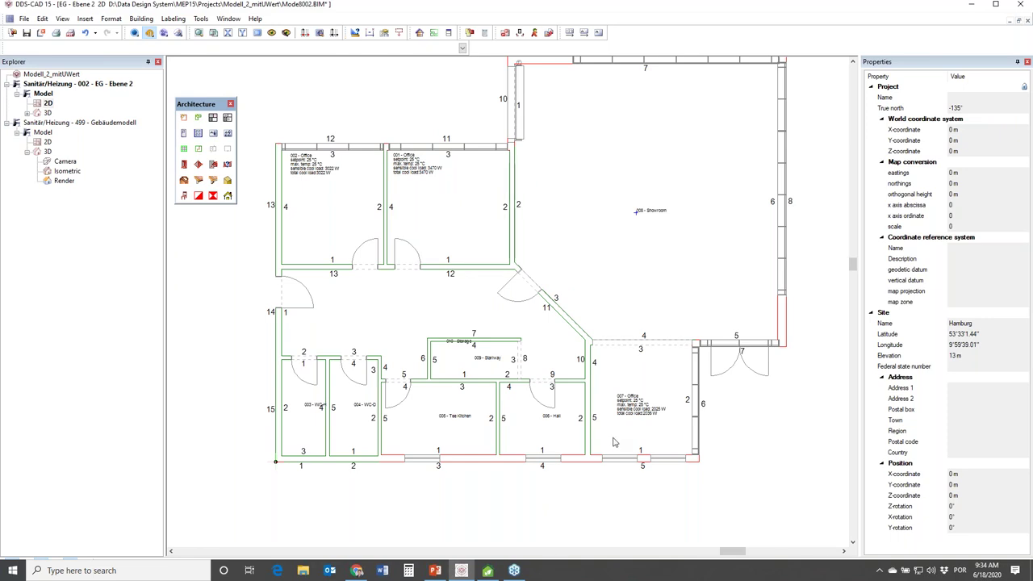
{"action": "scroll", "coordinate": [622, 376], "scroll_direction": "up", "scroll_amount": 1}
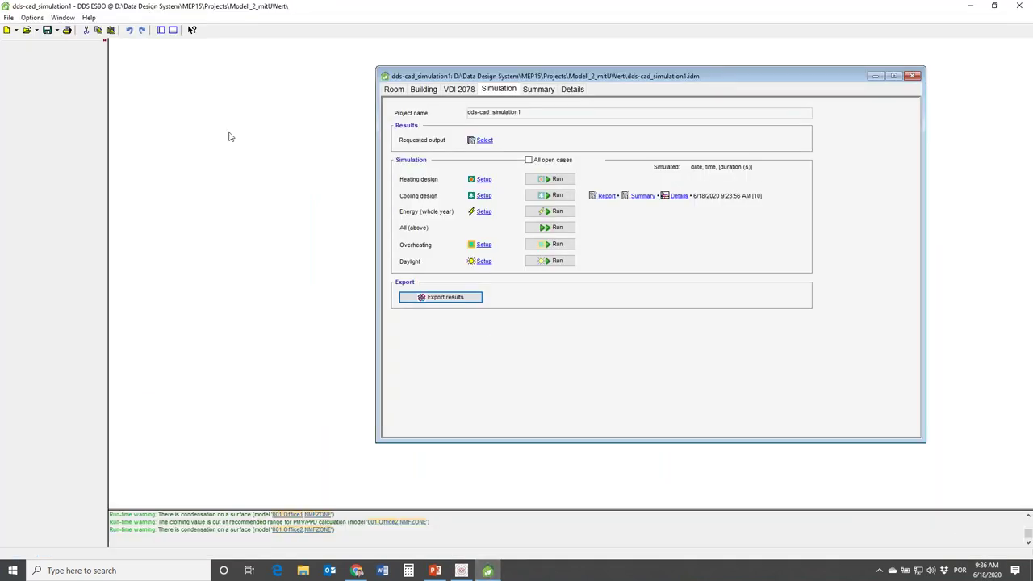
Switch to DDS ESBO, check the building's location and design day data without changes, and look at the simulation page
{"action": "left_click_drag", "start_coordinate": [441, 76], "coordinate": [419, 73]}
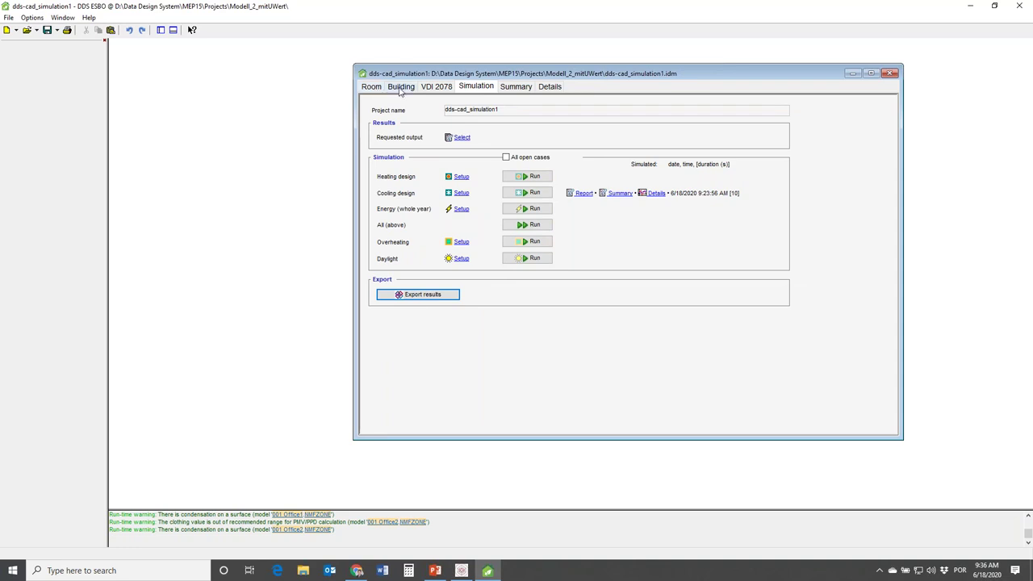
{"action": "left_click", "coordinate": [400, 88]}
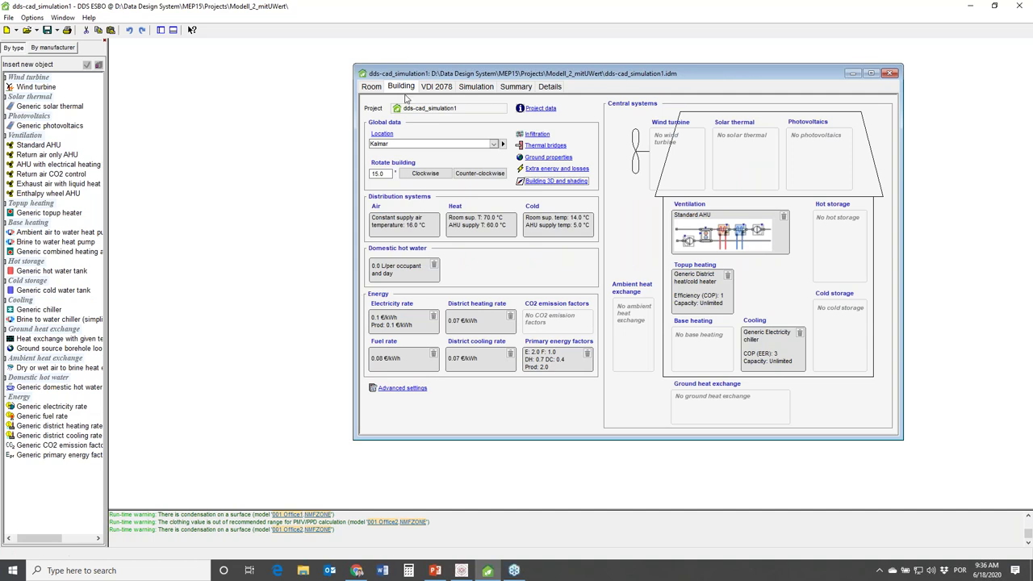
{"action": "left_click", "coordinate": [381, 134]}
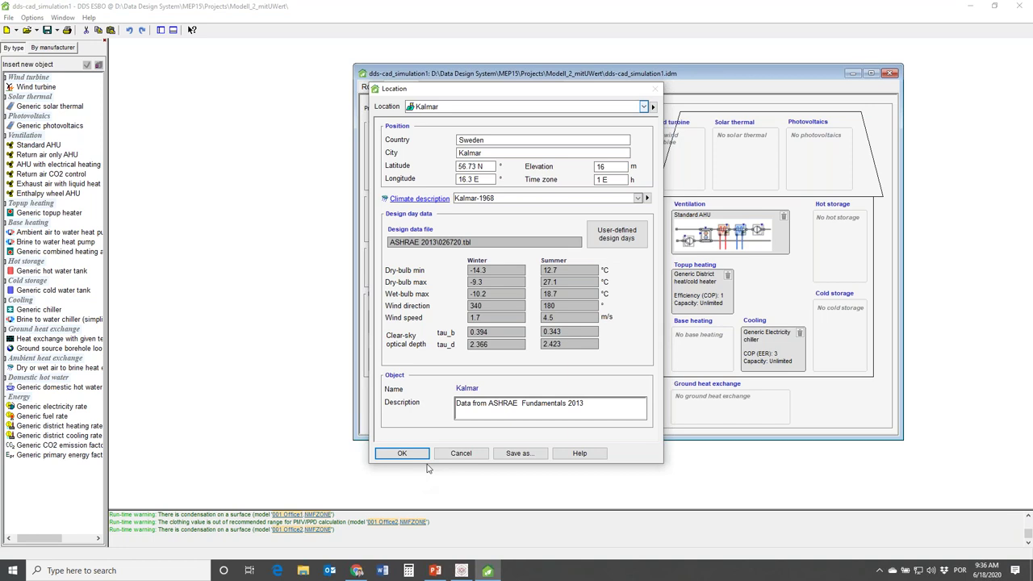
{"action": "left_click", "coordinate": [463, 454]}
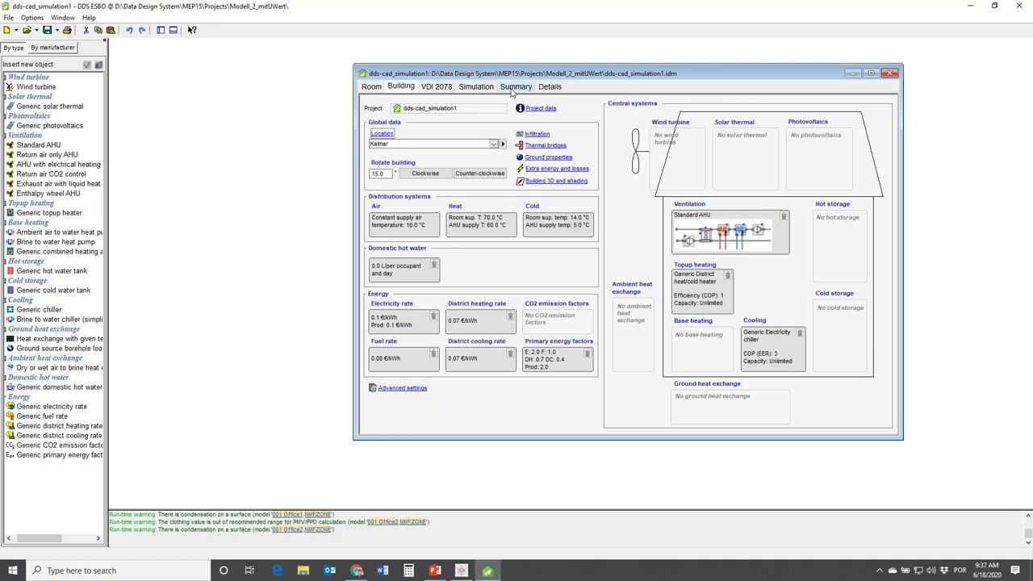
{"action": "left_click", "coordinate": [485, 88]}
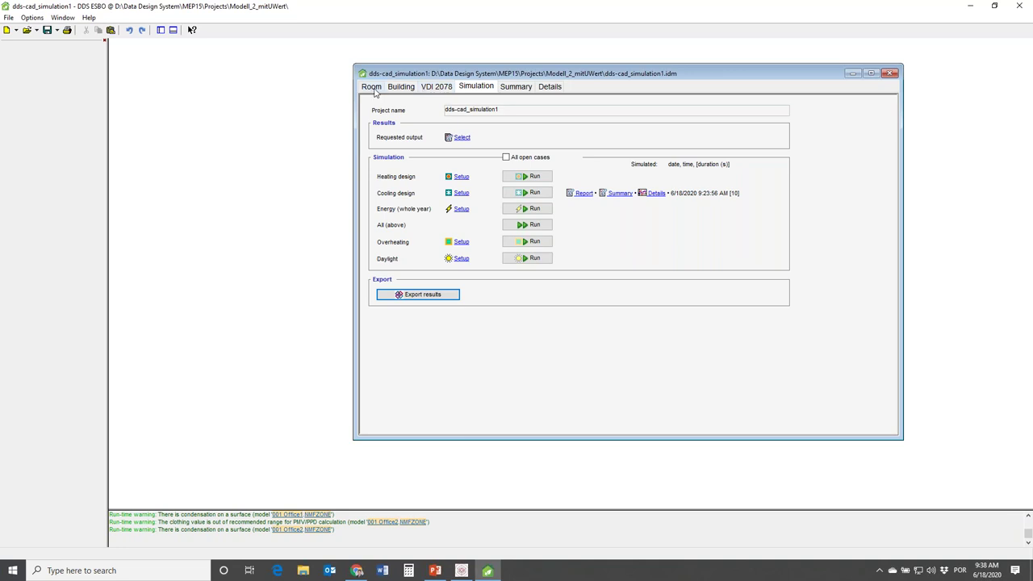
Download the design data for Porto Alegre (Aero) from the IDA location download center for the building's location
{"action": "left_click", "coordinate": [400, 86]}
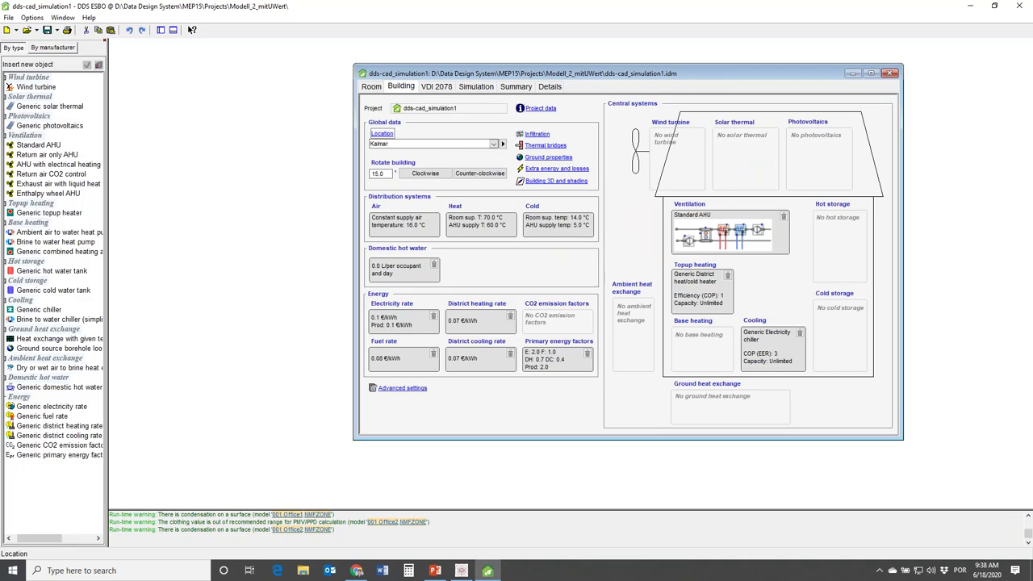
{"action": "left_click", "coordinate": [492, 145]}
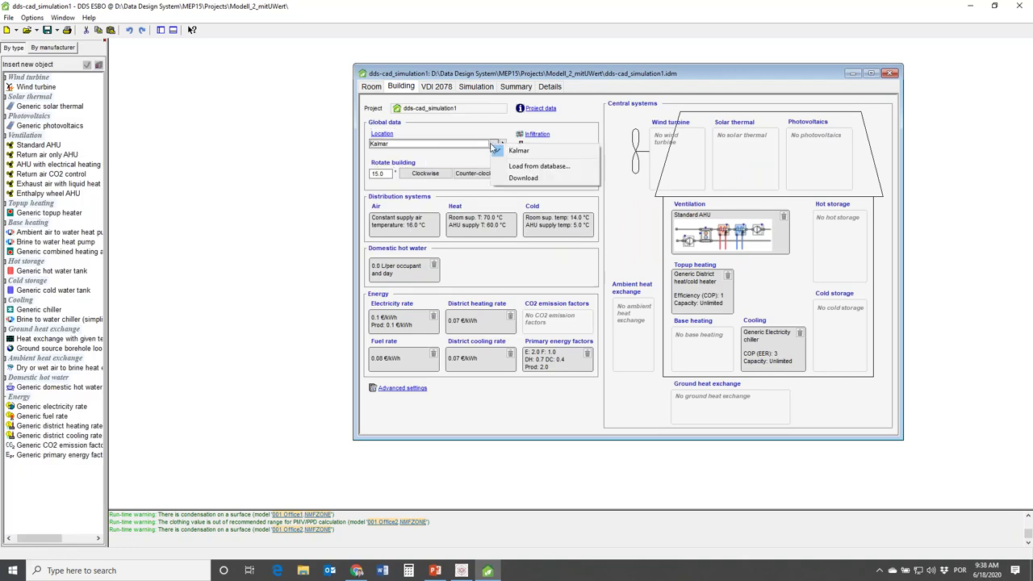
{"action": "left_click", "coordinate": [520, 177]}
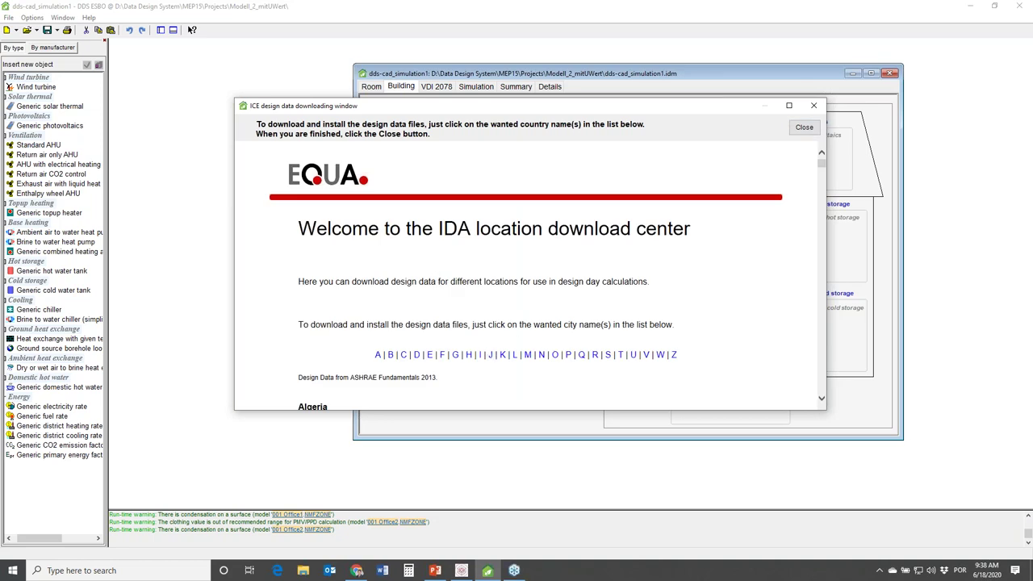
{"action": "left_click", "coordinate": [391, 354]}
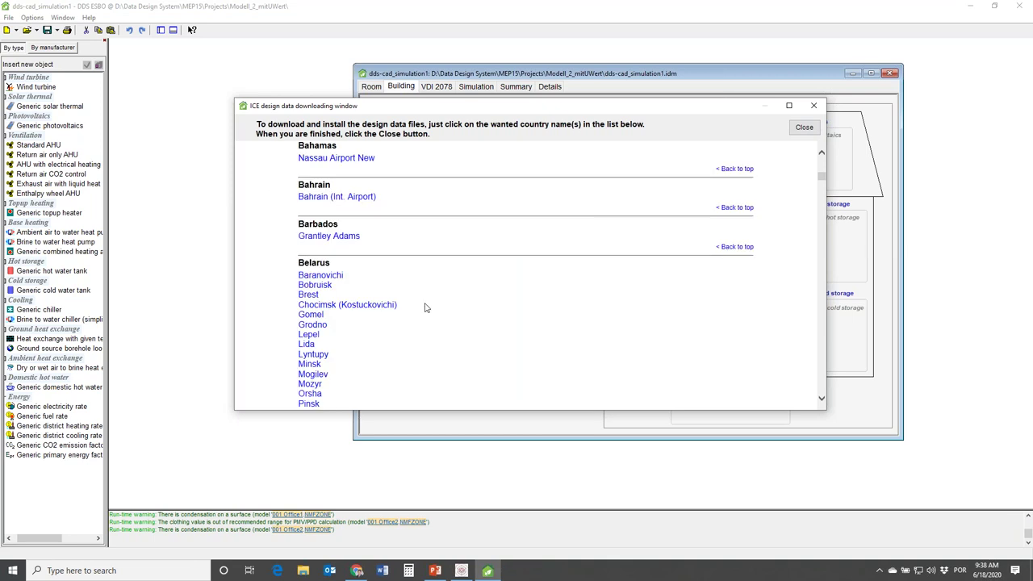
{"action": "scroll", "coordinate": [426, 308], "scroll_direction": "down", "scroll_amount": 1}
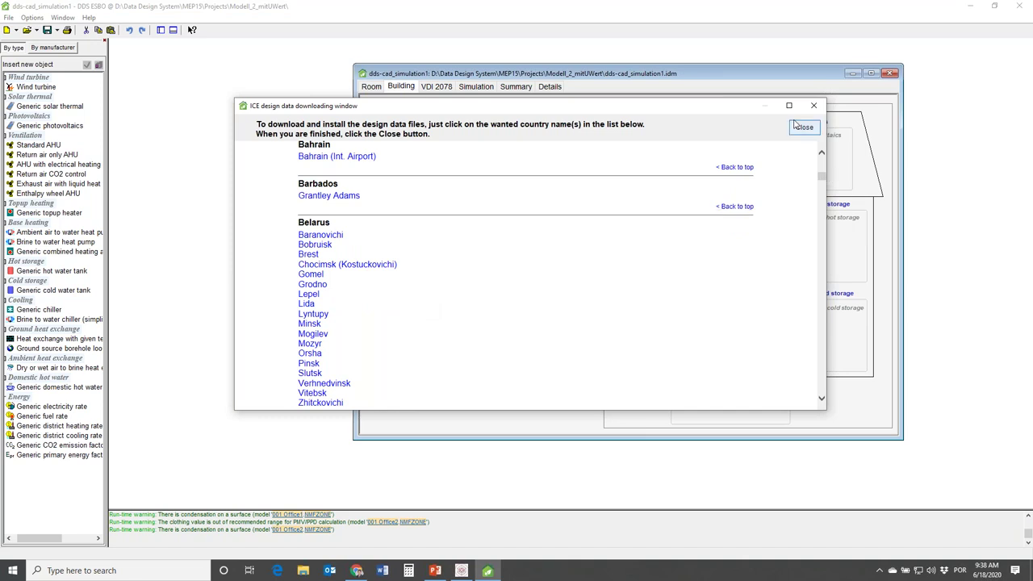
{"action": "scroll", "coordinate": [500, 328], "scroll_direction": "down", "scroll_amount": 10}
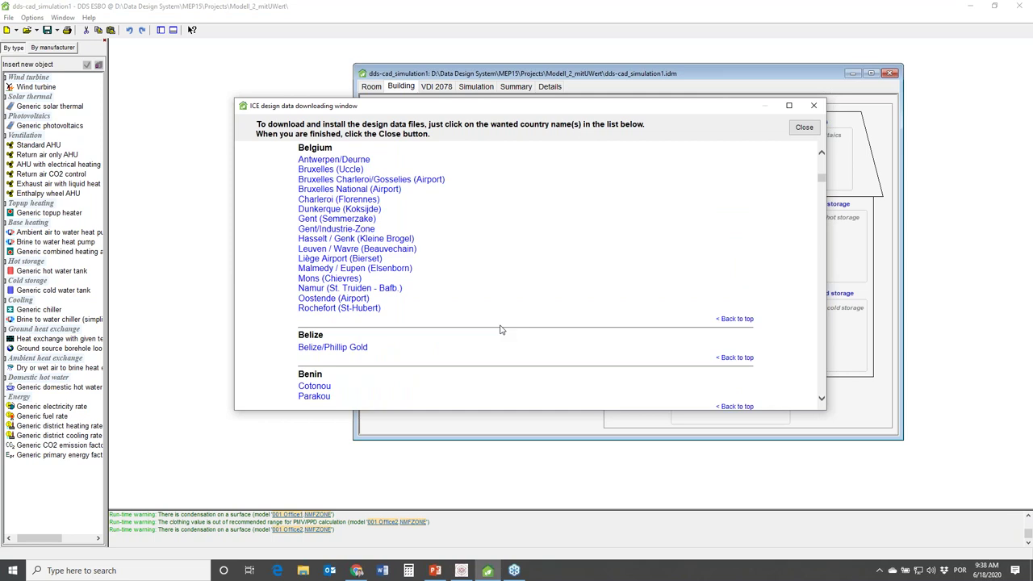
{"action": "scroll", "coordinate": [384, 344], "scroll_direction": "down", "scroll_amount": 7}
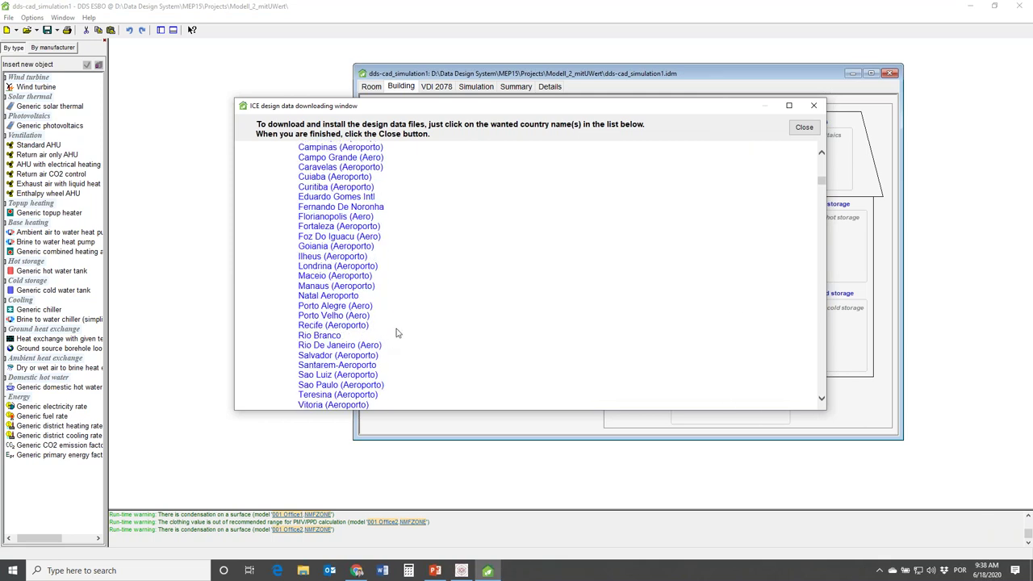
{"action": "scroll", "coordinate": [367, 344], "scroll_direction": "down", "scroll_amount": 3}
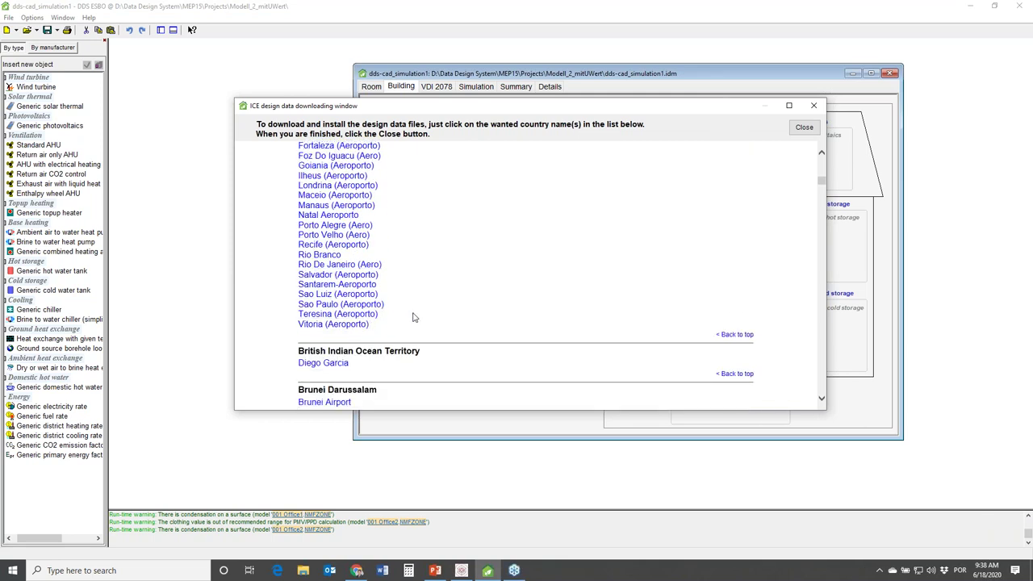
{"action": "scroll", "coordinate": [412, 317], "scroll_direction": "up", "scroll_amount": 2}
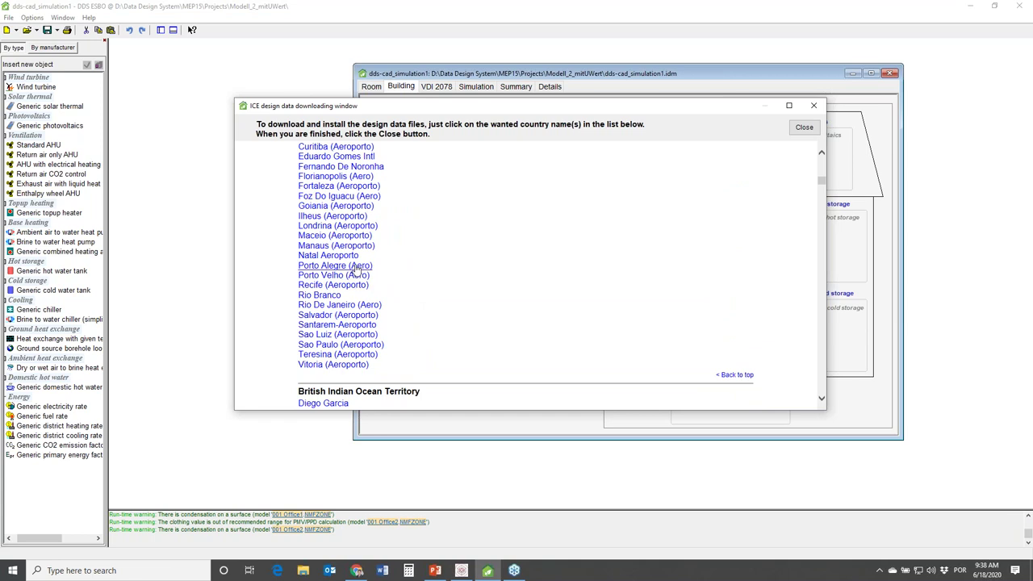
{"action": "left_click", "coordinate": [356, 271]}
{"action": "left_click", "coordinate": [486, 294]}
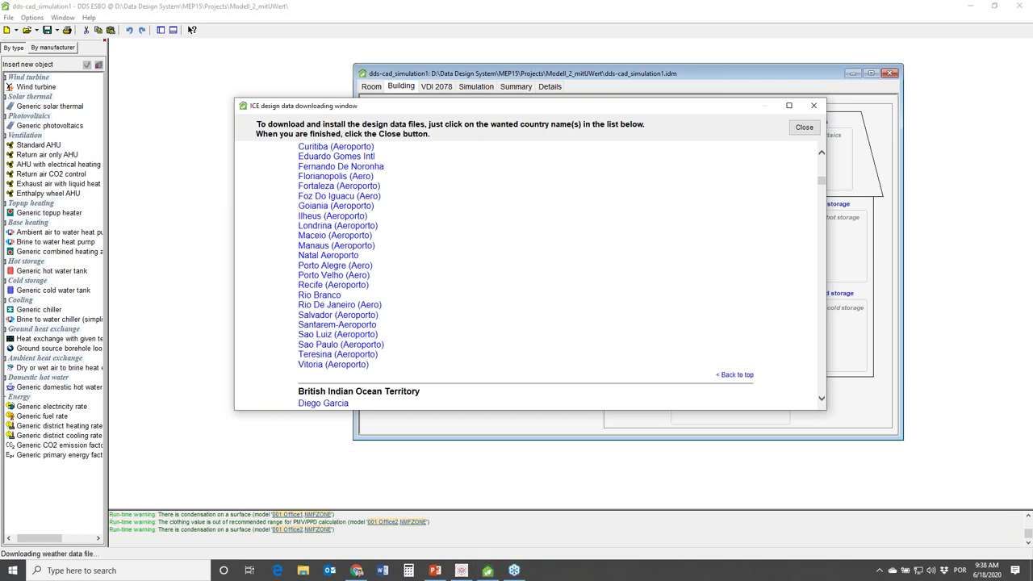
Finish the design data download and close the download window
{"action": "left_click", "coordinate": [516, 295]}
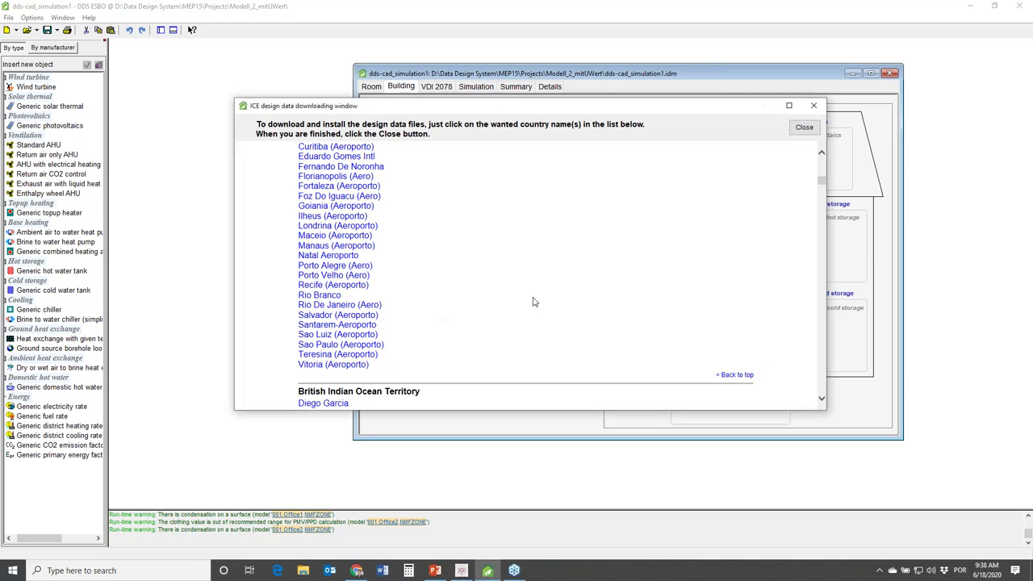
{"action": "left_click", "coordinate": [803, 128]}
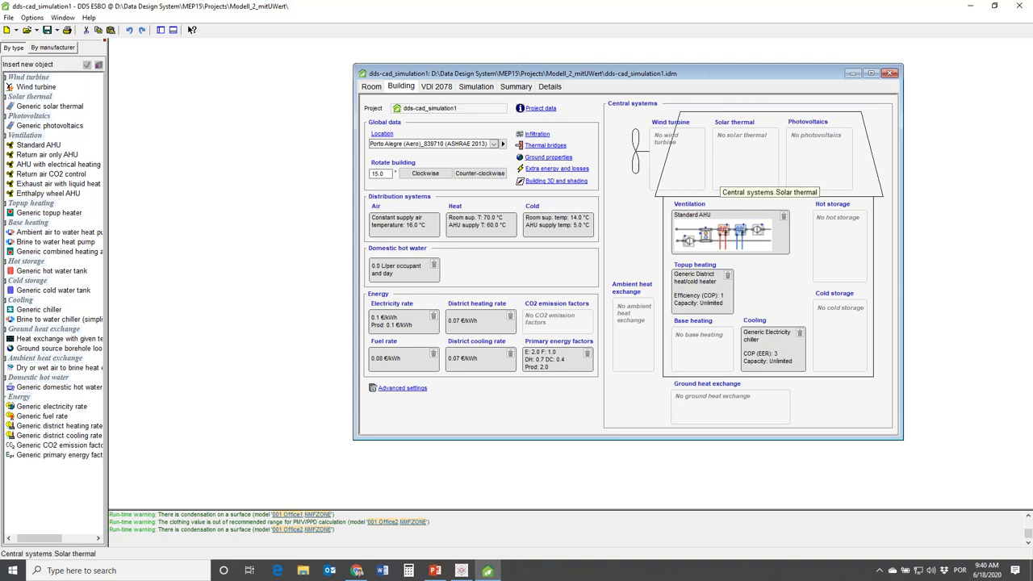
Show 002 Office in the room view and open the properties of the window in its Wall 1
{"action": "left_click", "coordinate": [371, 87]}
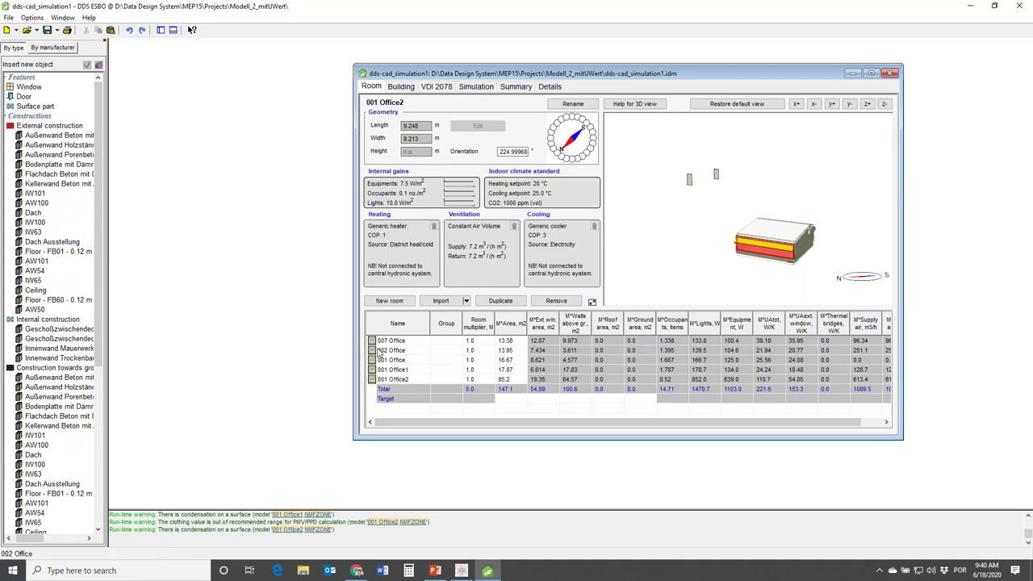
{"action": "left_click", "coordinate": [392, 351]}
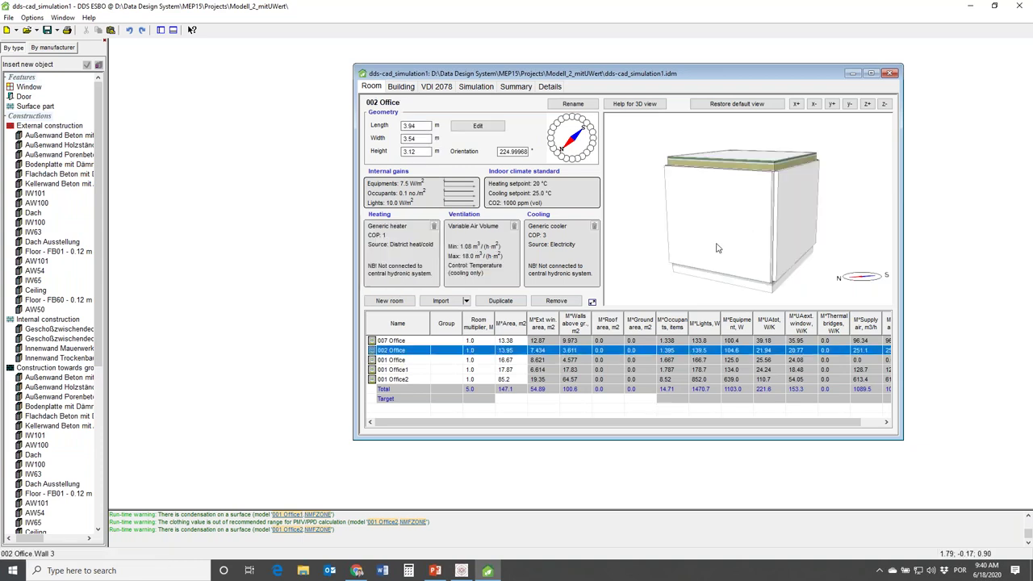
{"action": "left_click_drag", "start_coordinate": [722, 218], "coordinate": [731, 214]}
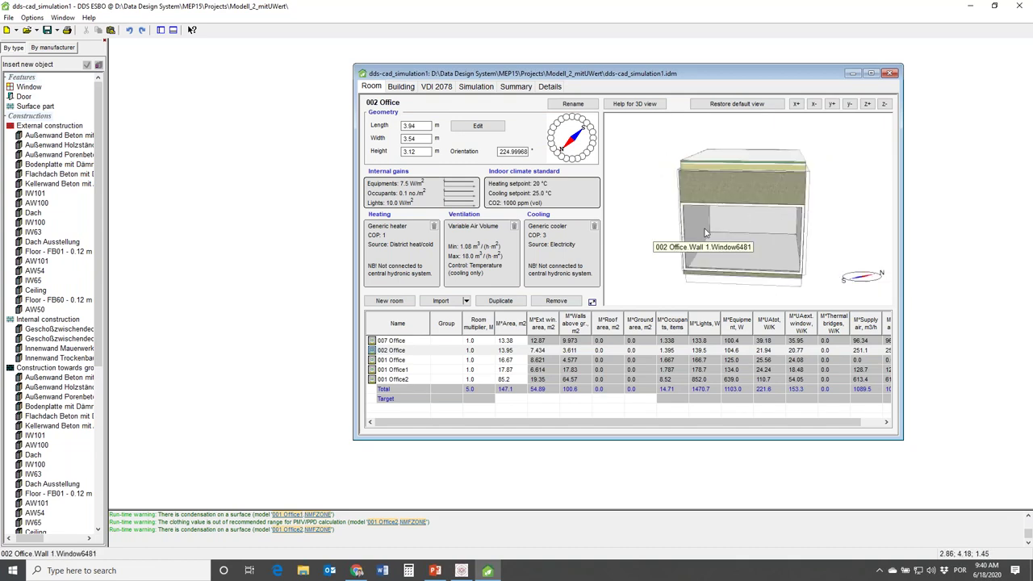
{"action": "left_click", "coordinate": [706, 232]}
{"action": "double_click", "coordinate": [708, 231]}
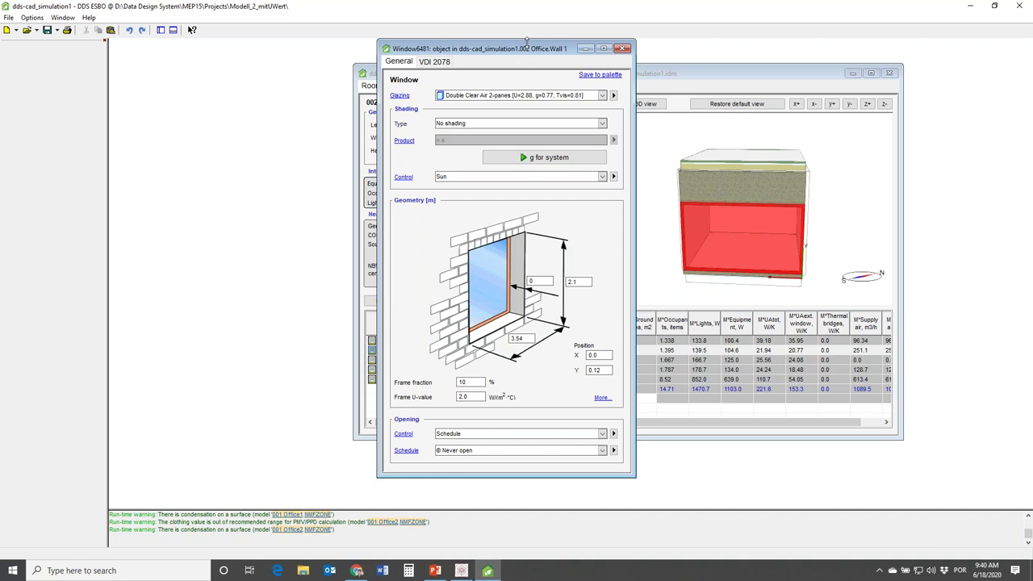
{"action": "left_click_drag", "start_coordinate": [528, 47], "coordinate": [551, 55]}
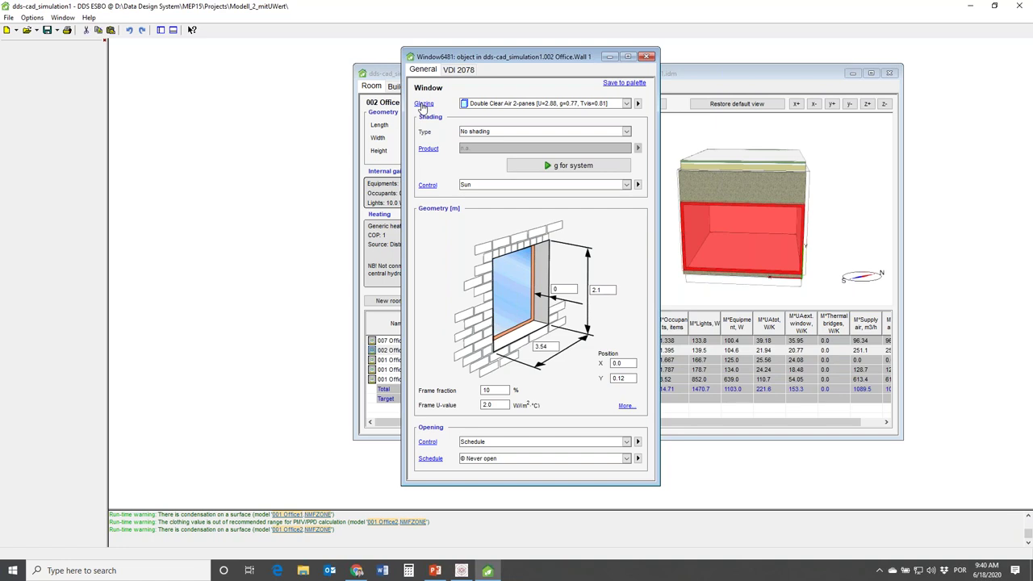
Review the layers and glazing properties of the window's Double Clear Air 2-panes construction without changes
{"action": "left_click", "coordinate": [423, 104]}
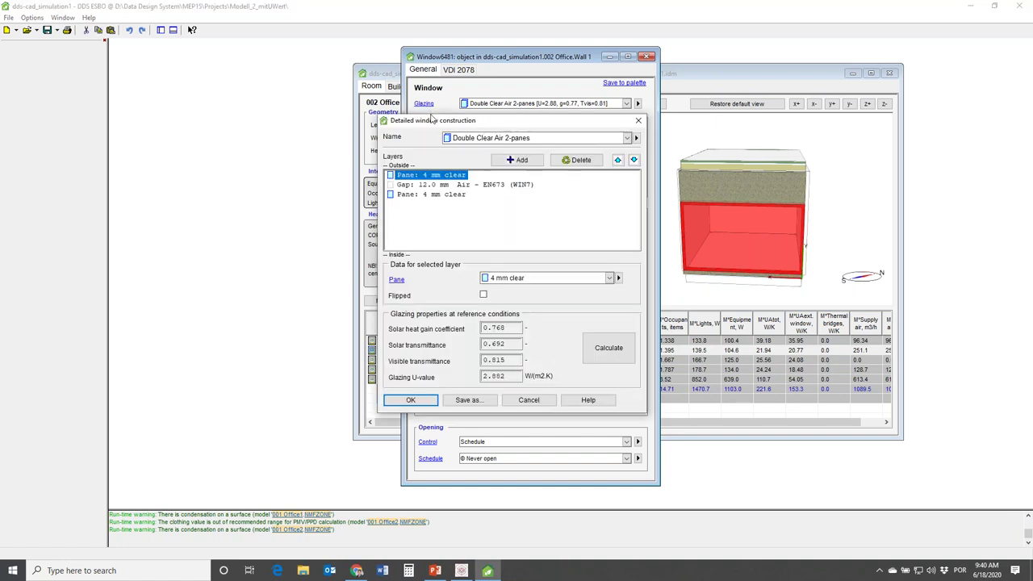
{"action": "left_click_drag", "start_coordinate": [432, 123], "coordinate": [634, 76]}
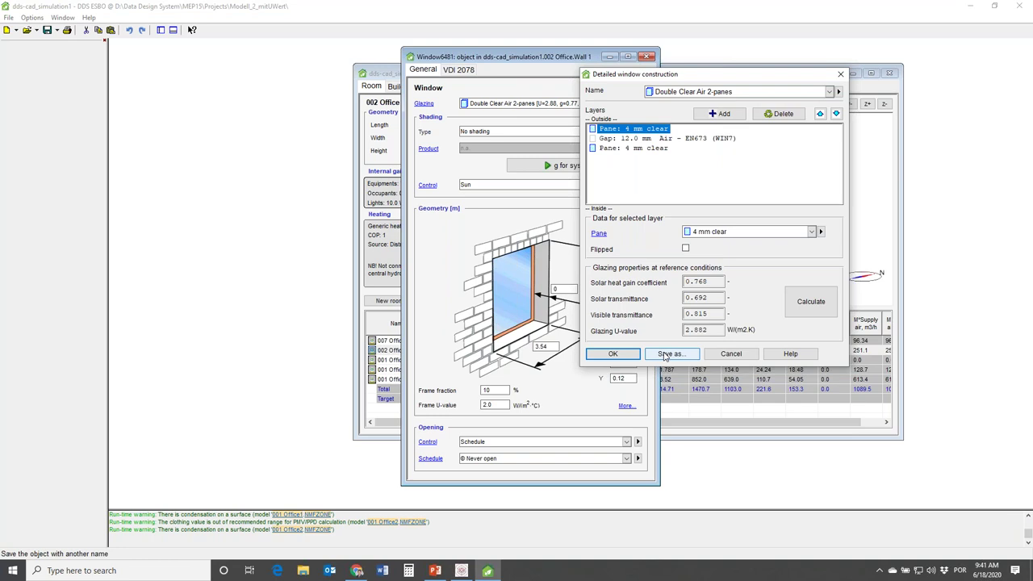
{"action": "left_click", "coordinate": [730, 353]}
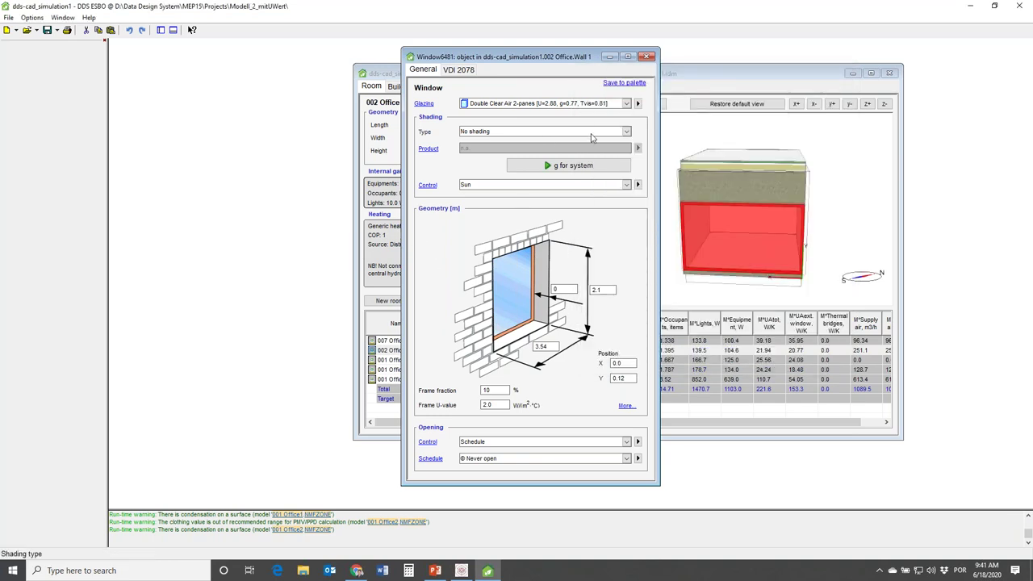
Set the window's shading type to Exterior venetian blind and check the Generic outside blind's settings without changing them
{"action": "left_click", "coordinate": [625, 132]}
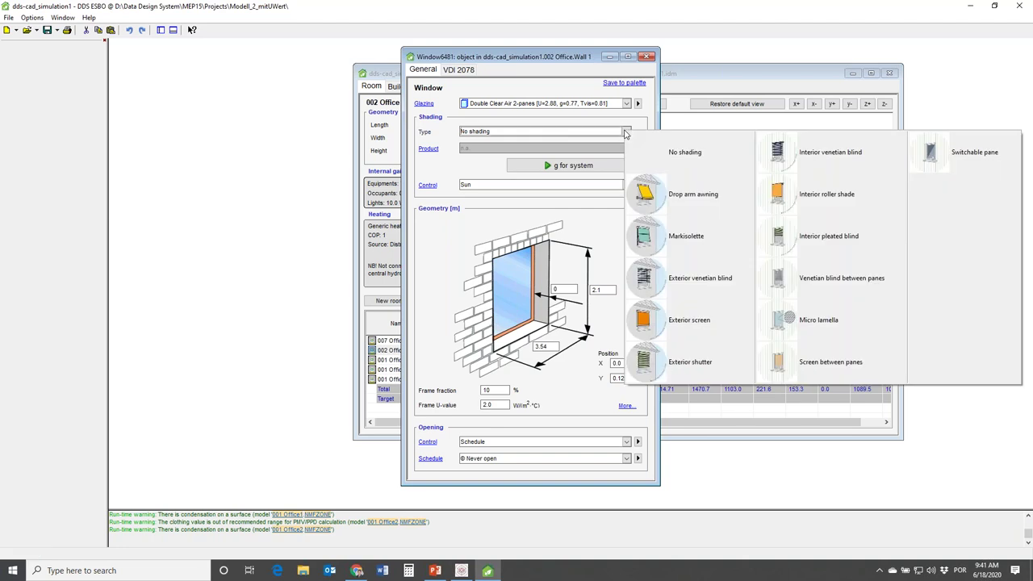
{"action": "left_click", "coordinate": [663, 284]}
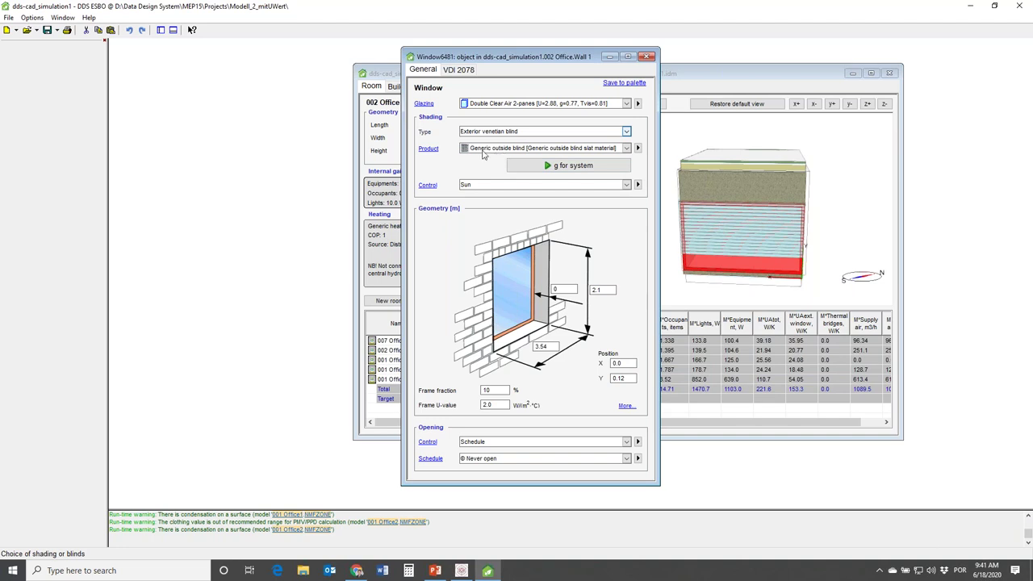
{"action": "left_click", "coordinate": [428, 148]}
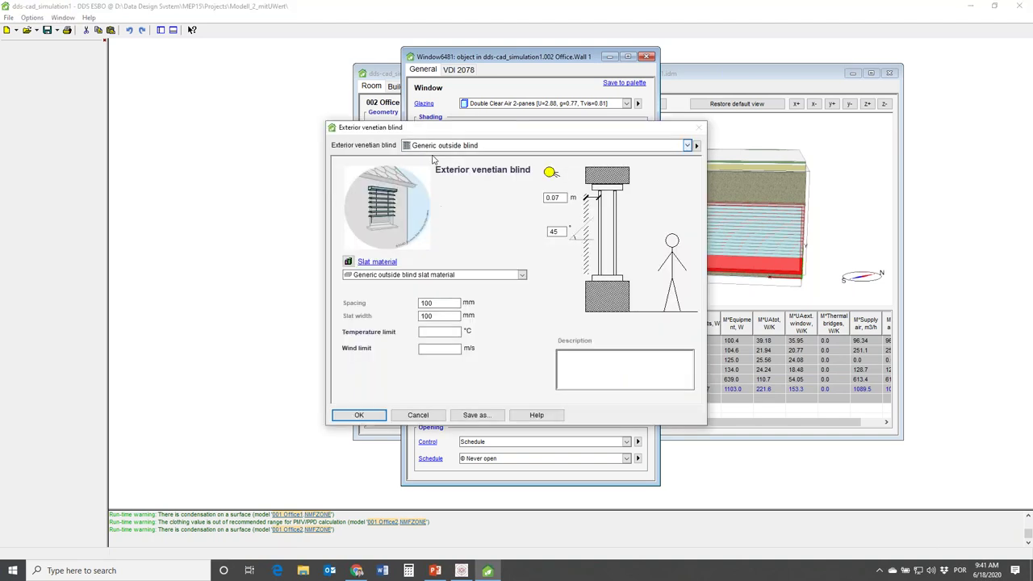
{"action": "mouse_move", "coordinate": [429, 132]}
{"action": "left_mouse_down"}
{"action": "mouse_move", "coordinate": [499, 159]}
{"action": "mouse_move", "coordinate": [562, 163]}
{"action": "left_mouse_up"}
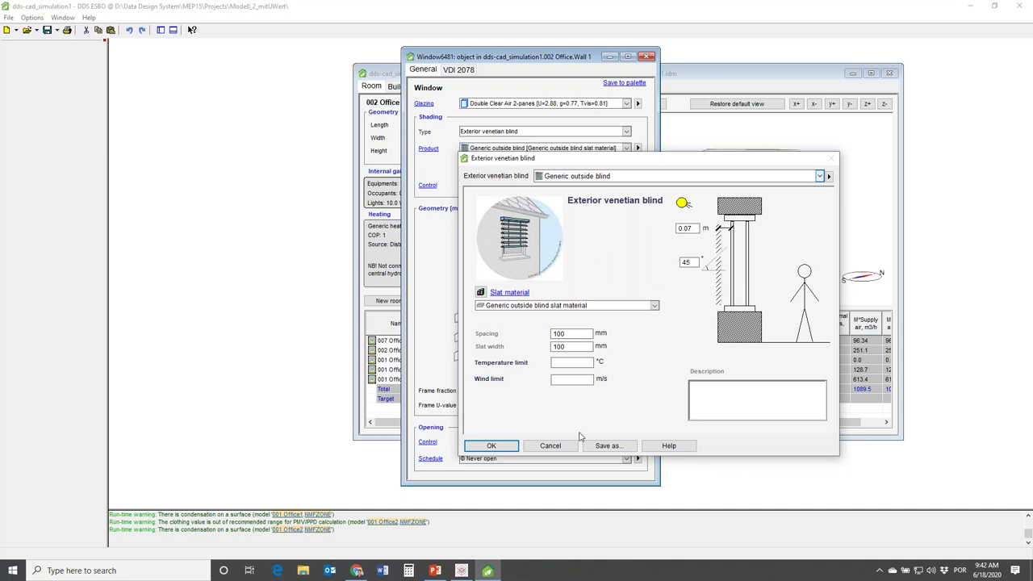
{"action": "left_click", "coordinate": [551, 446]}
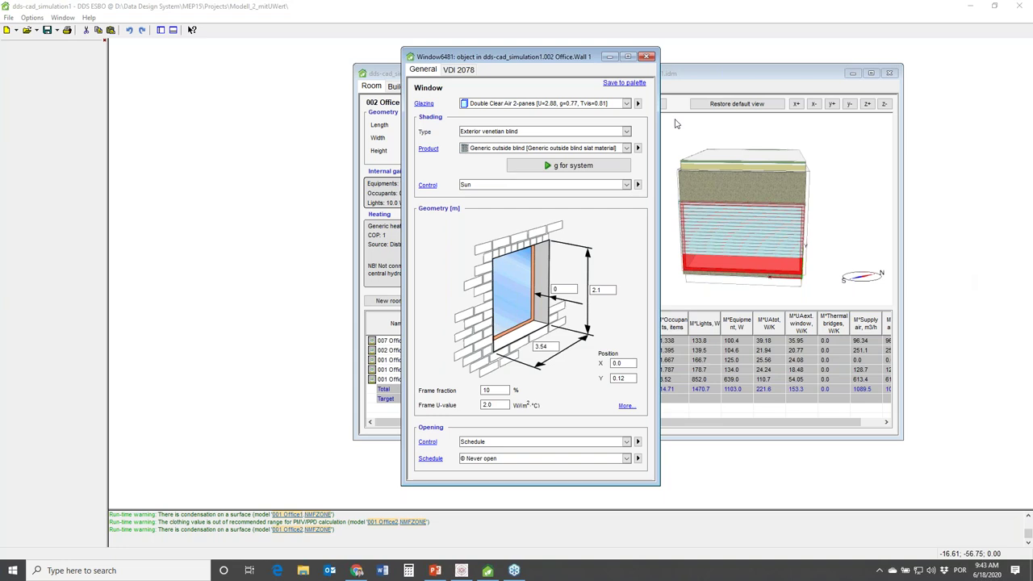
{"action": "left_click", "coordinate": [646, 58]}
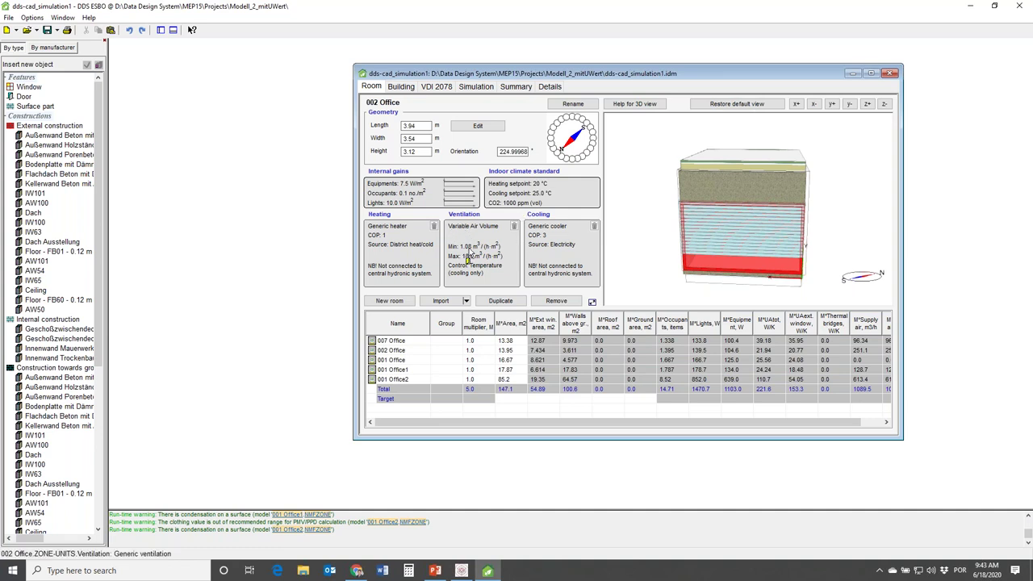
Review the generic ventilation settings of 002 Office, including its variable air volume limits and control, without changes
{"action": "double_click", "coordinate": [466, 254]}
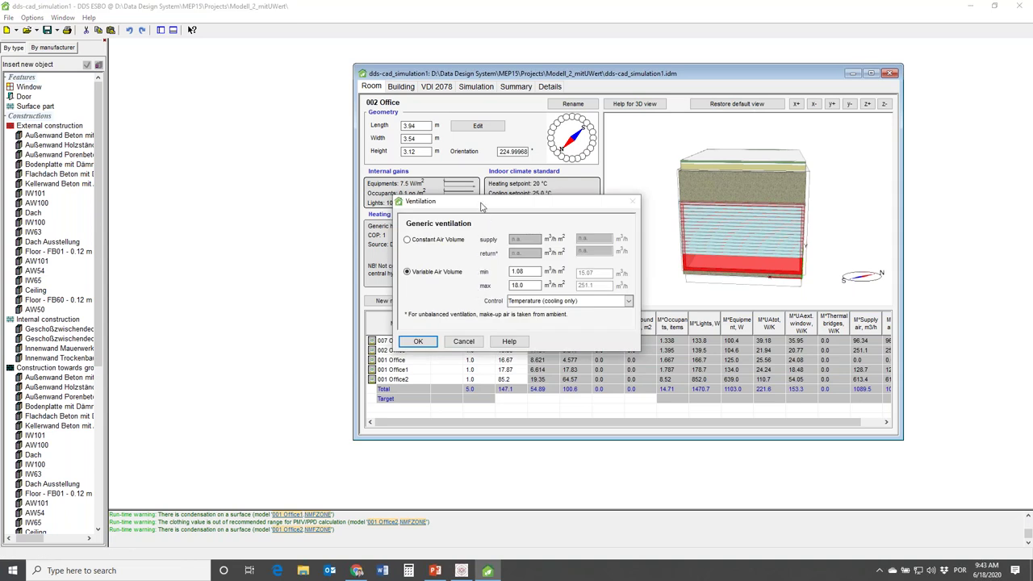
{"action": "left_click_drag", "start_coordinate": [481, 207], "coordinate": [636, 195]}
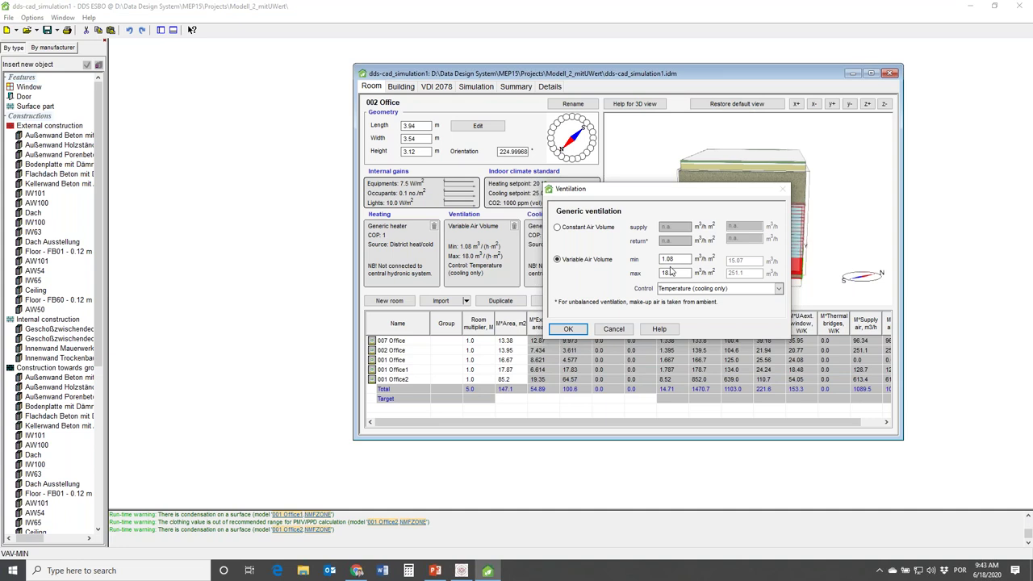
{"action": "left_click", "coordinate": [612, 330]}
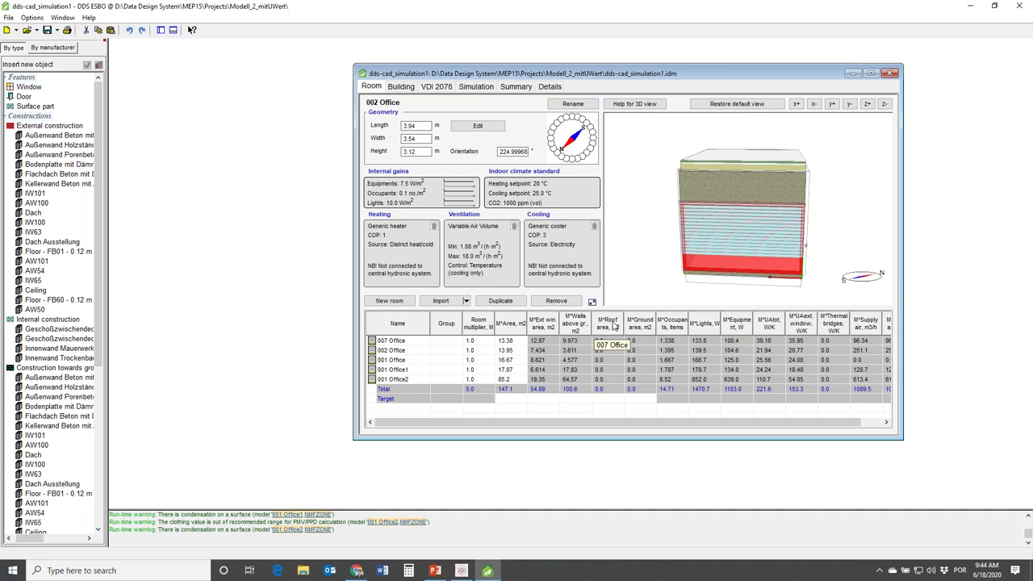
Examine the building's standard air handling unit diagram in the central systems without changing it
{"action": "left_click", "coordinate": [402, 87]}
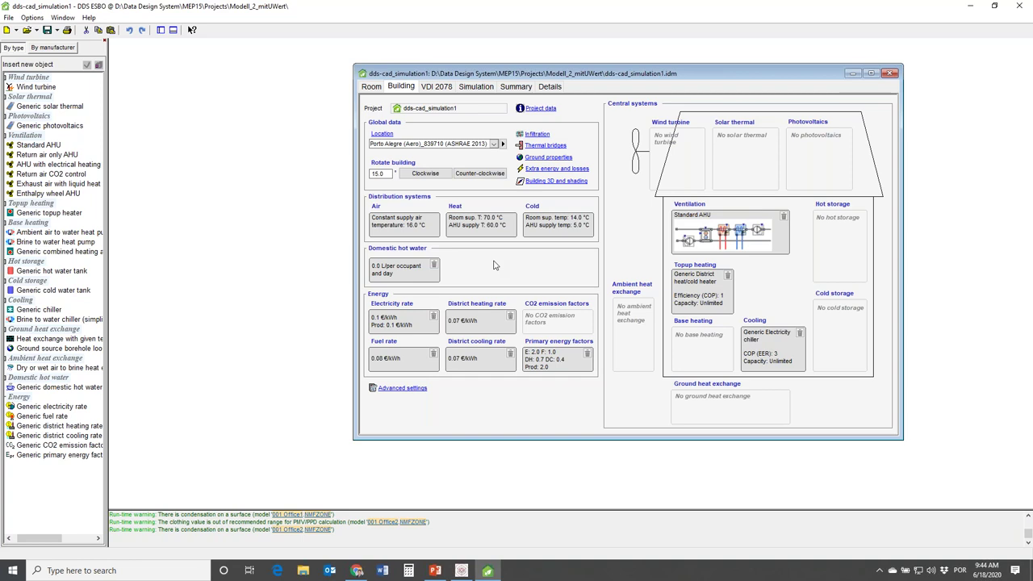
{"action": "double_click", "coordinate": [724, 233]}
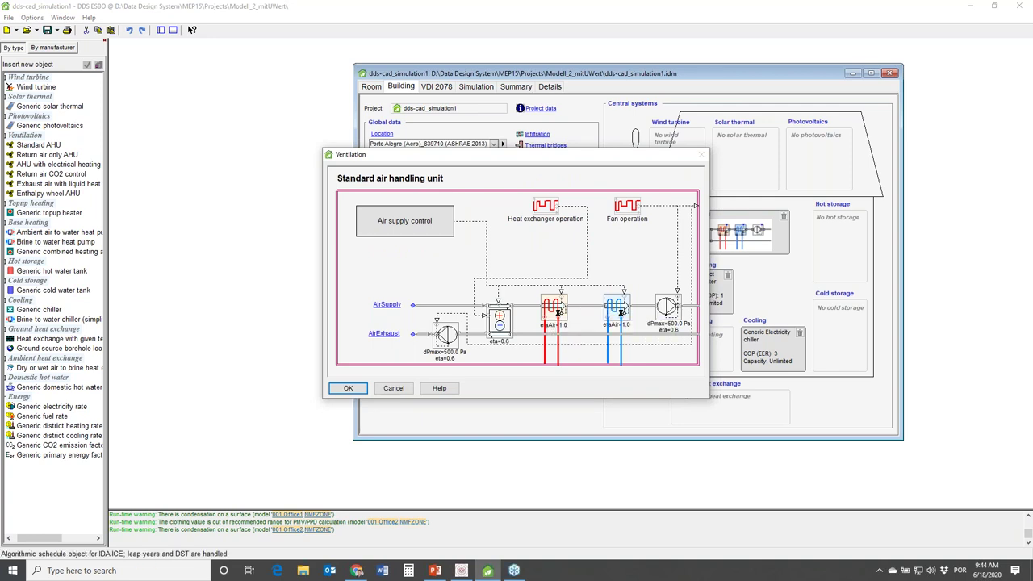
{"action": "left_click_drag", "start_coordinate": [605, 159], "coordinate": [590, 177]}
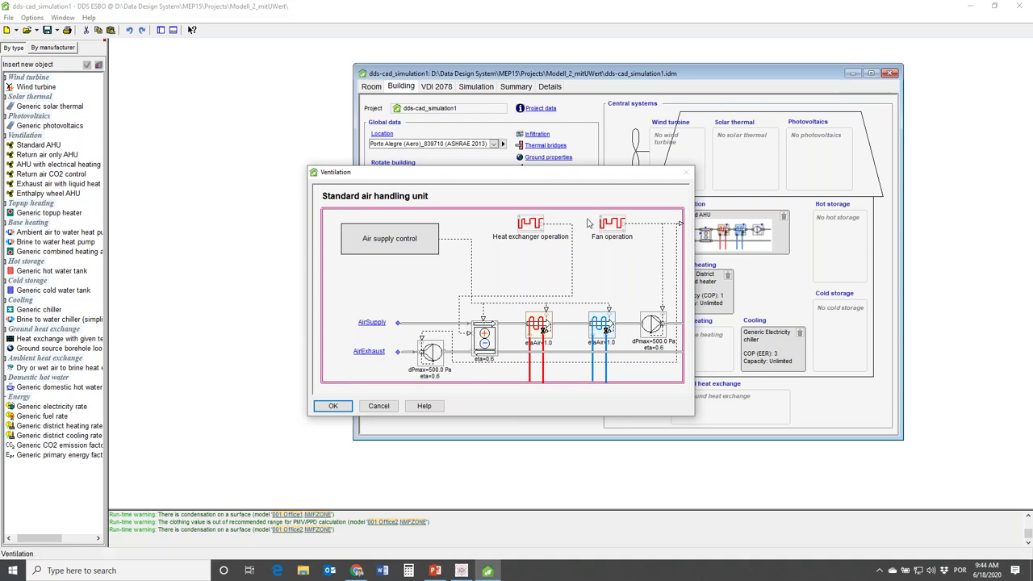
{"action": "left_click", "coordinate": [379, 407]}
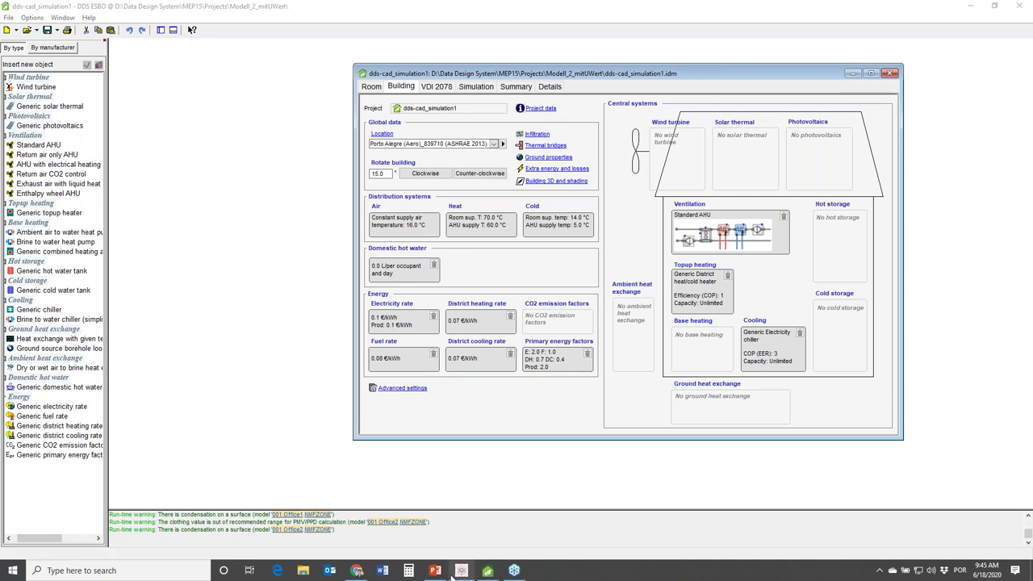
Glance at the DDS-CAD floor plan, then look at the VDI 2078 calculation and simulation pages in DDS ESBO
{"action": "left_click", "coordinate": [516, 513]}
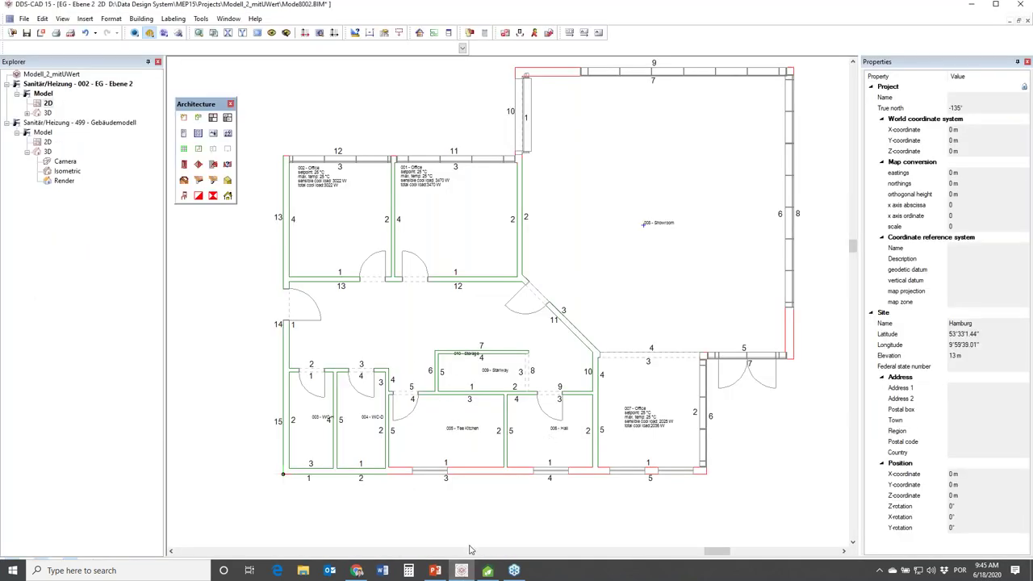
{"action": "left_click", "coordinate": [487, 571]}
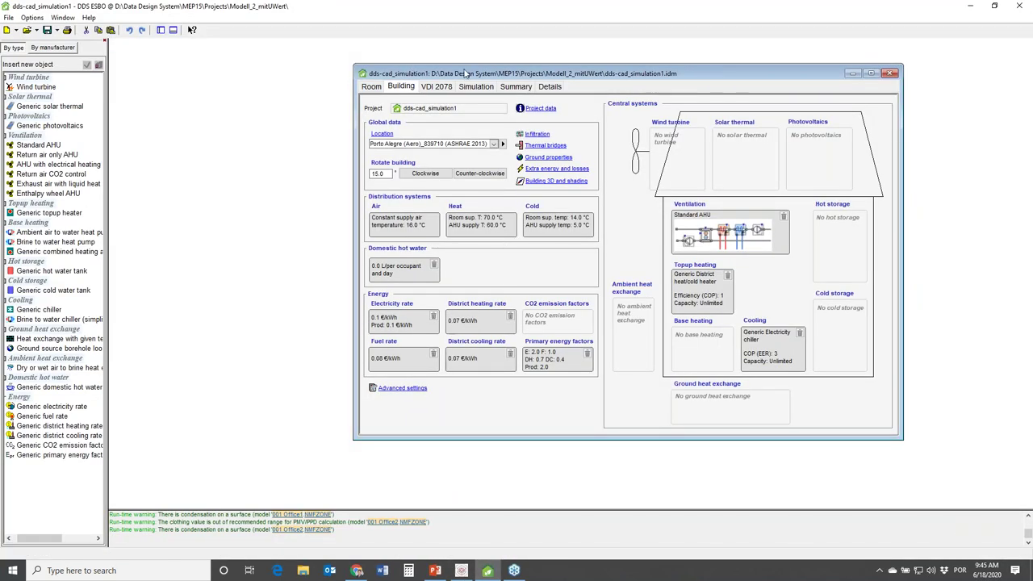
{"action": "left_click_drag", "start_coordinate": [494, 75], "coordinate": [303, 64]}
{"action": "left_click", "coordinate": [283, 76]}
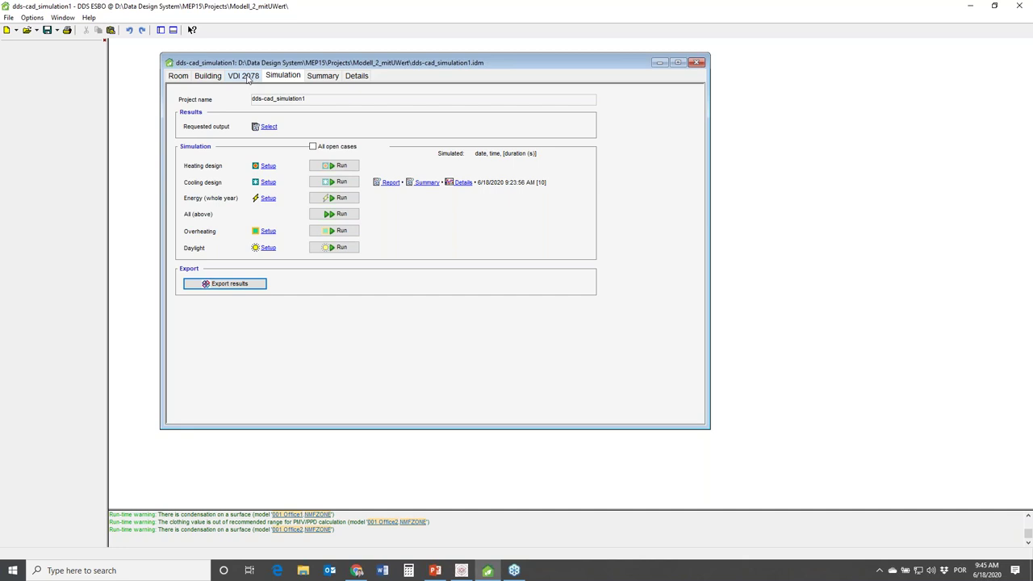
{"action": "left_click", "coordinate": [244, 78]}
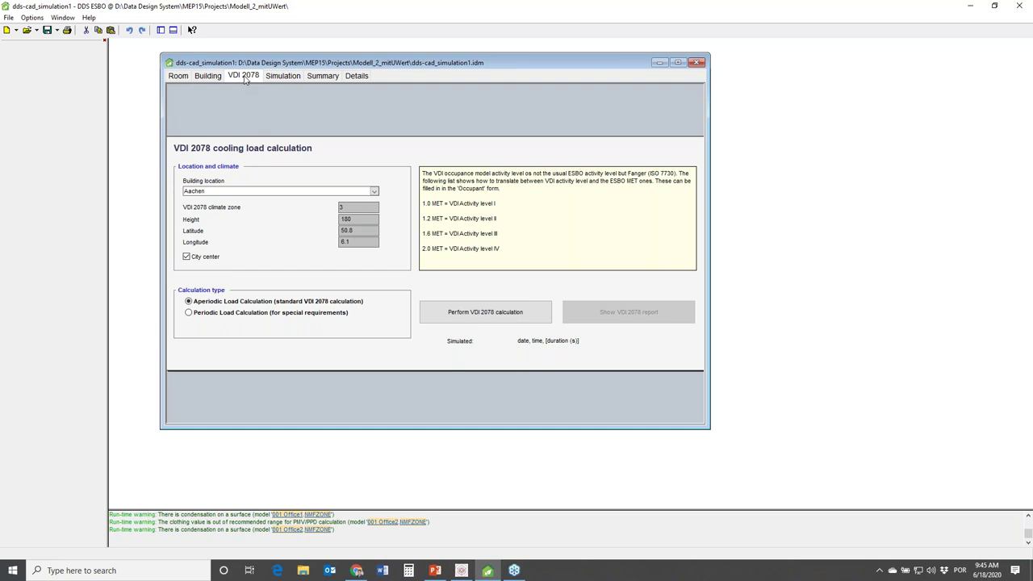
{"action": "left_click", "coordinate": [282, 78]}
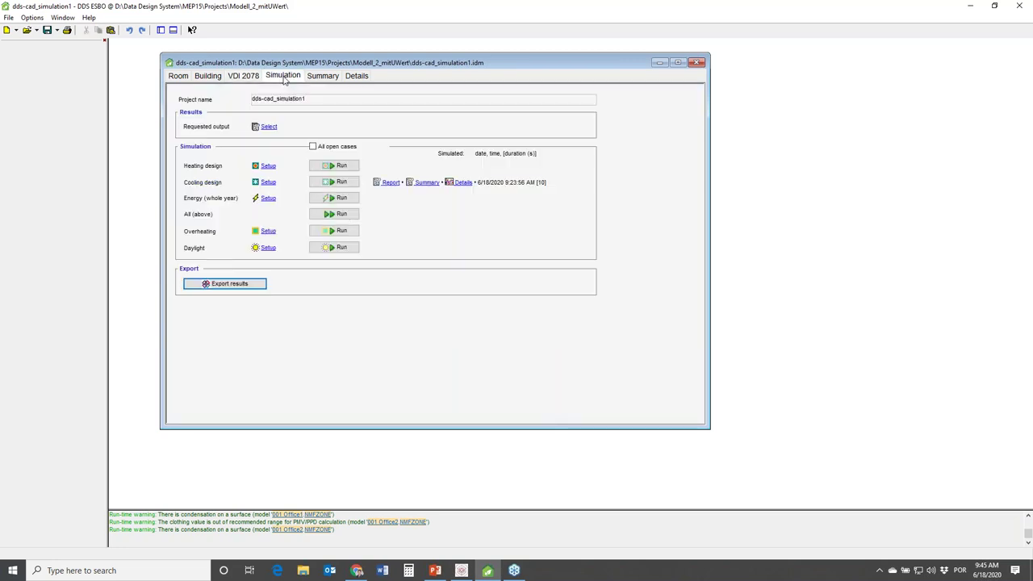
Look at the export of the simulation results as an IFC file and leave it without saving
{"action": "left_click", "coordinate": [222, 287]}
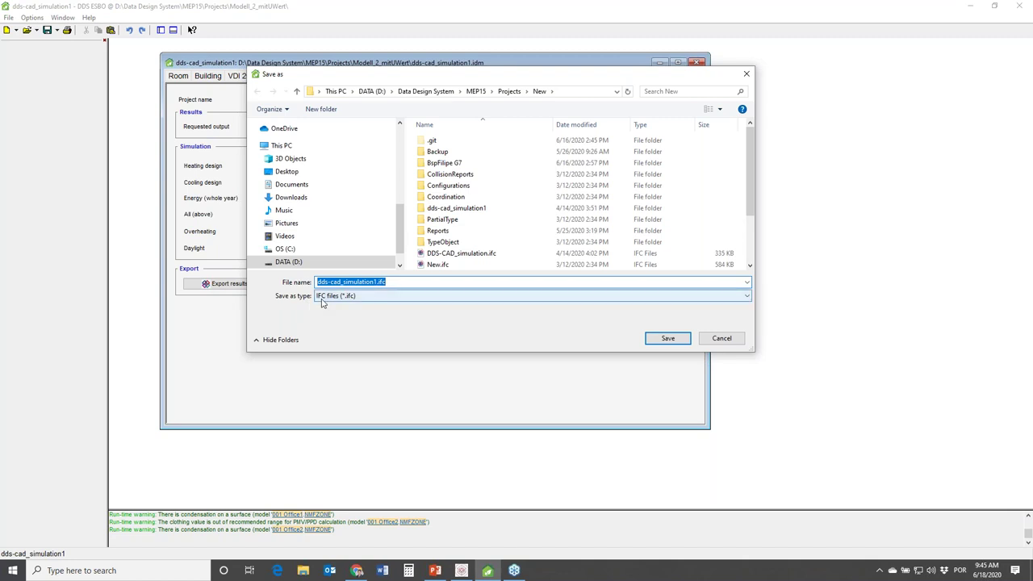
{"action": "scroll", "coordinate": [747, 209], "scroll_direction": "down", "scroll_amount": 2}
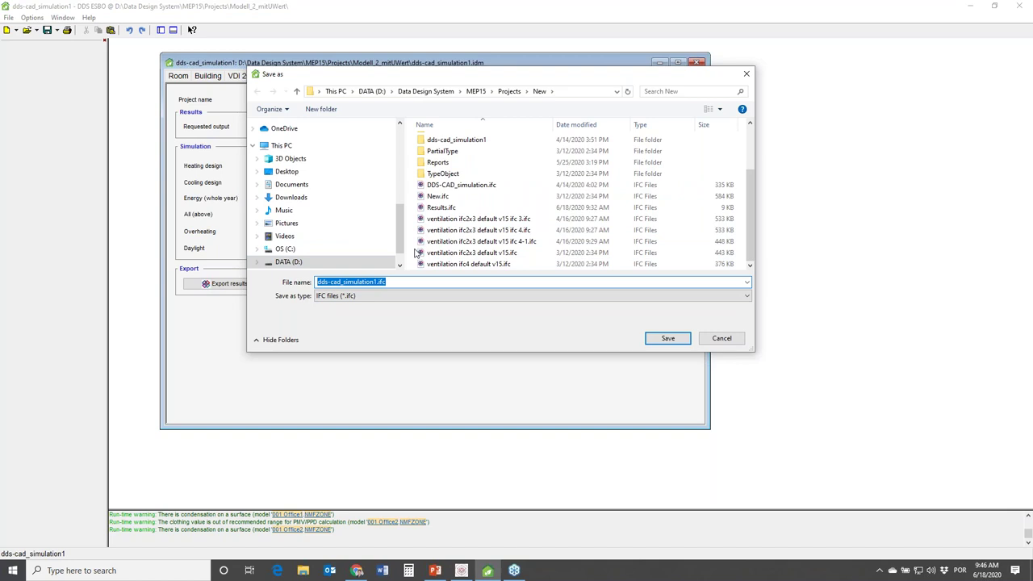
{"action": "left_click", "coordinate": [747, 75]}
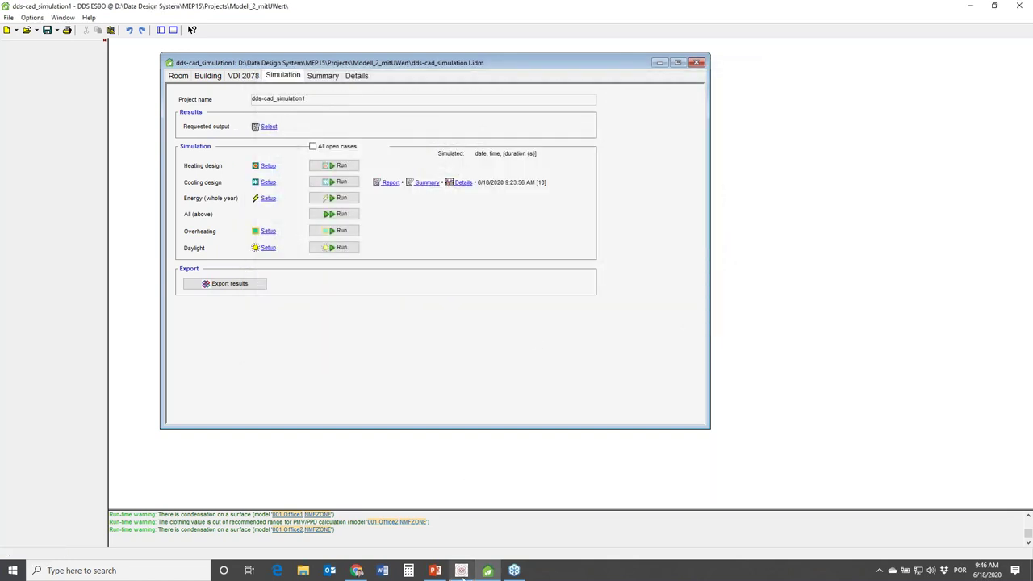
Switch to DDS-CAD and review the cooling load data of room 007 Office
{"action": "left_click", "coordinate": [462, 572]}
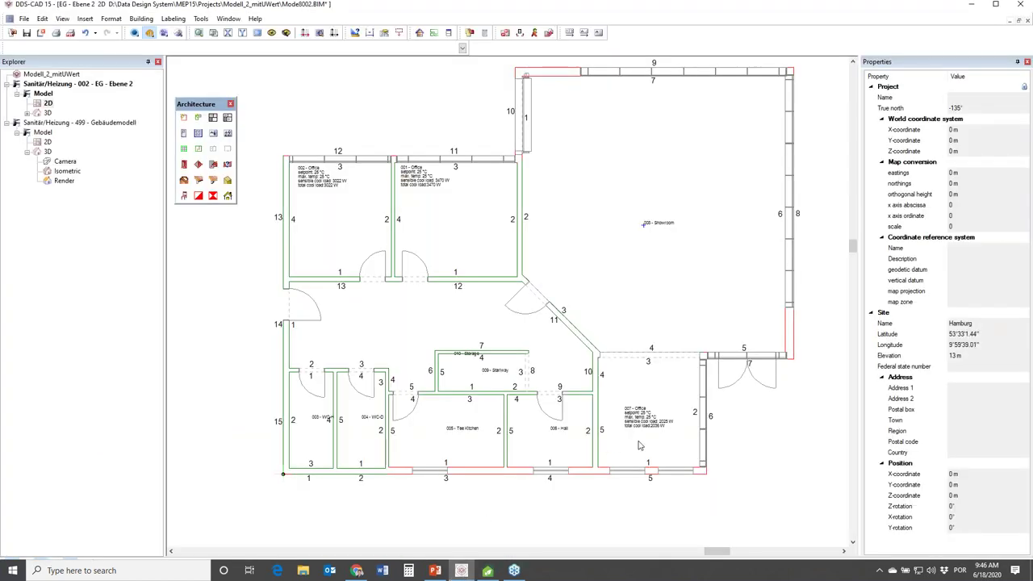
{"action": "left_click", "coordinate": [448, 37]}
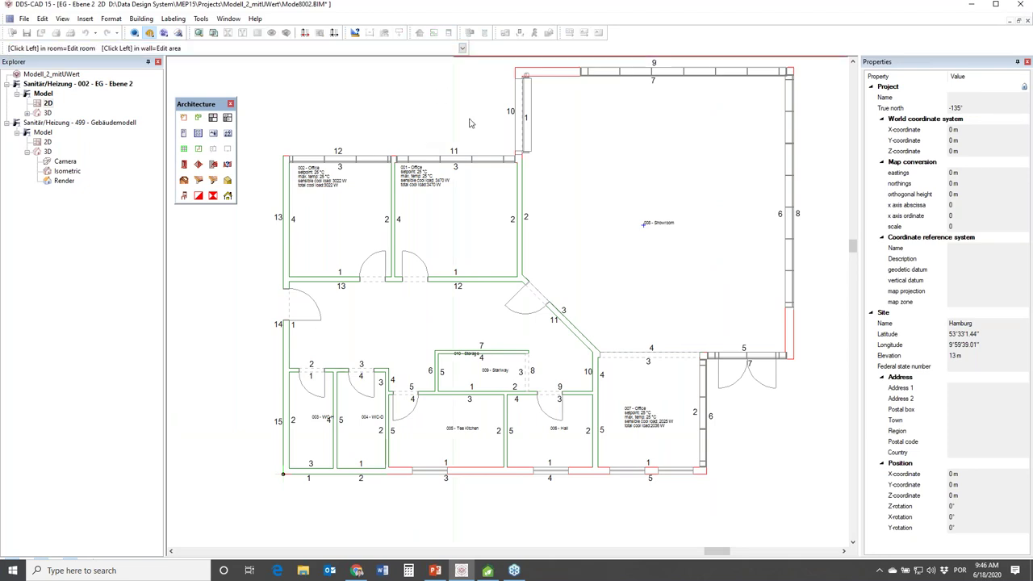
{"action": "left_click", "coordinate": [619, 380]}
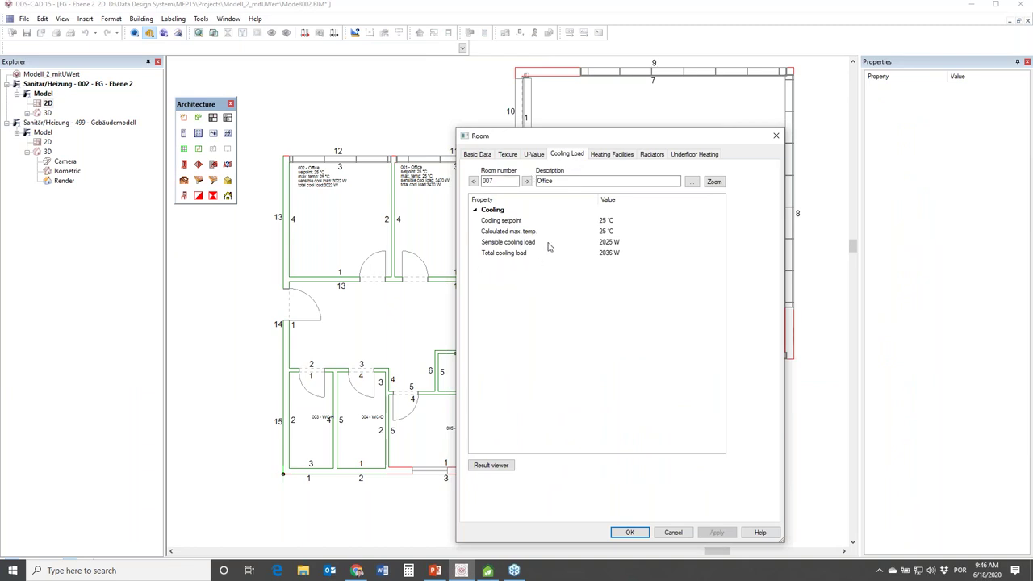
{"action": "left_click", "coordinate": [775, 136]}
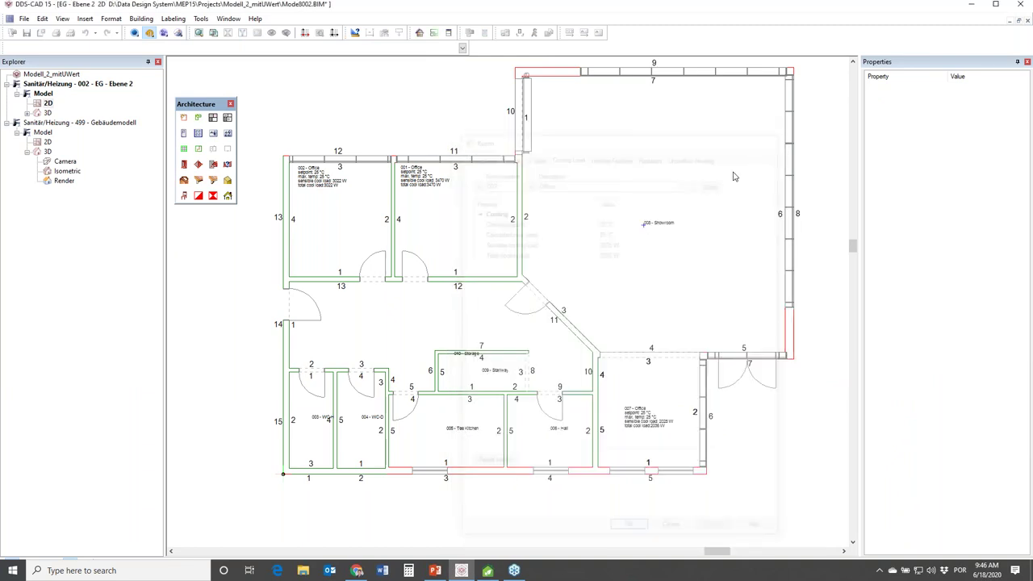
Read the cooling load label of room 007 Office on the floor plan and switch to DDS ESBO
{"action": "scroll", "coordinate": [676, 454], "scroll_direction": "up", "scroll_amount": 5}
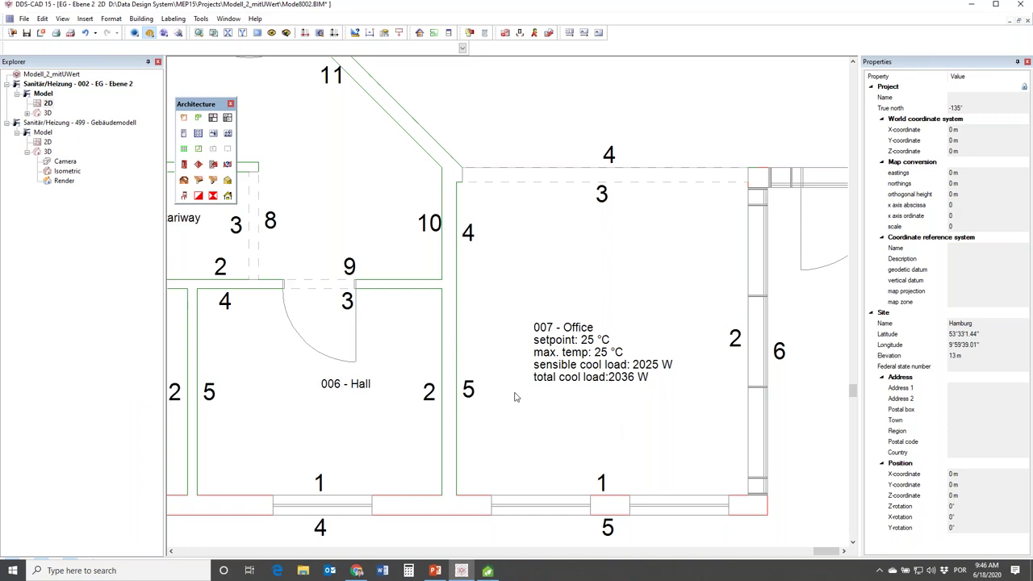
{"action": "left_click", "coordinate": [487, 572]}
{"action": "left_click_drag", "start_coordinate": [351, 63], "coordinate": [371, 68]}
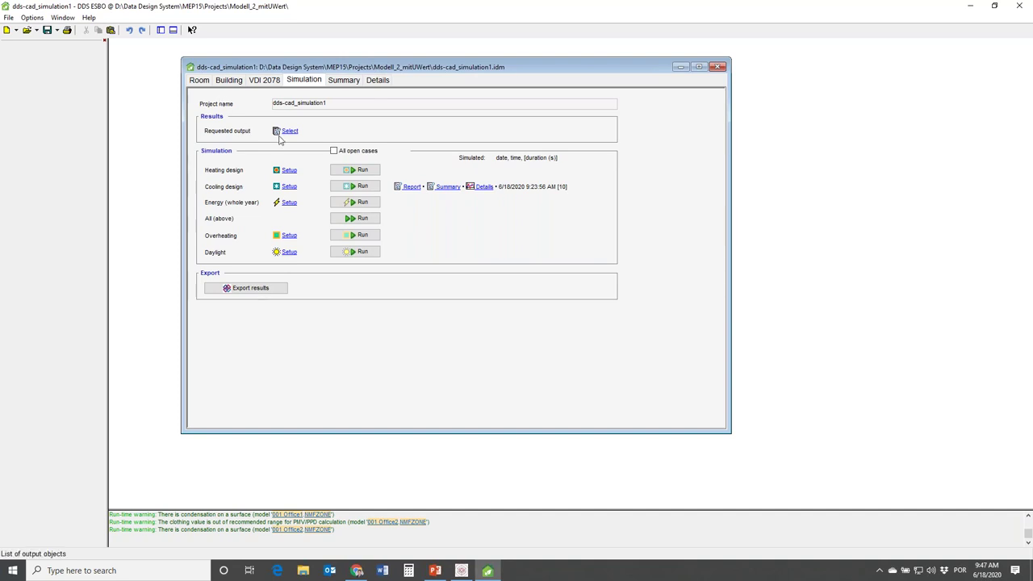
Review the building's advanced settings, including the unit options for air flows, without changing them
{"action": "left_click", "coordinate": [229, 81]}
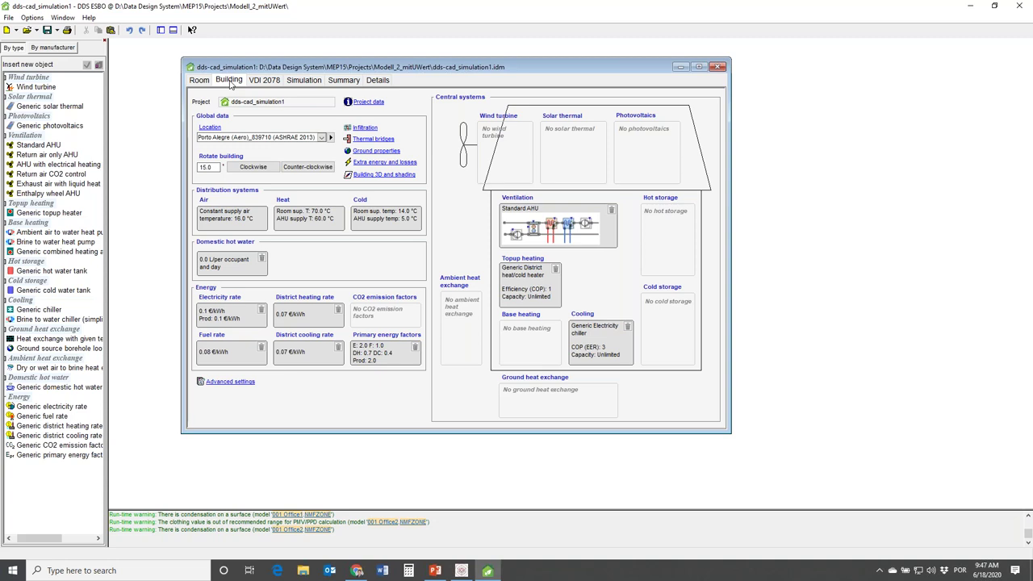
{"action": "left_click", "coordinate": [241, 385]}
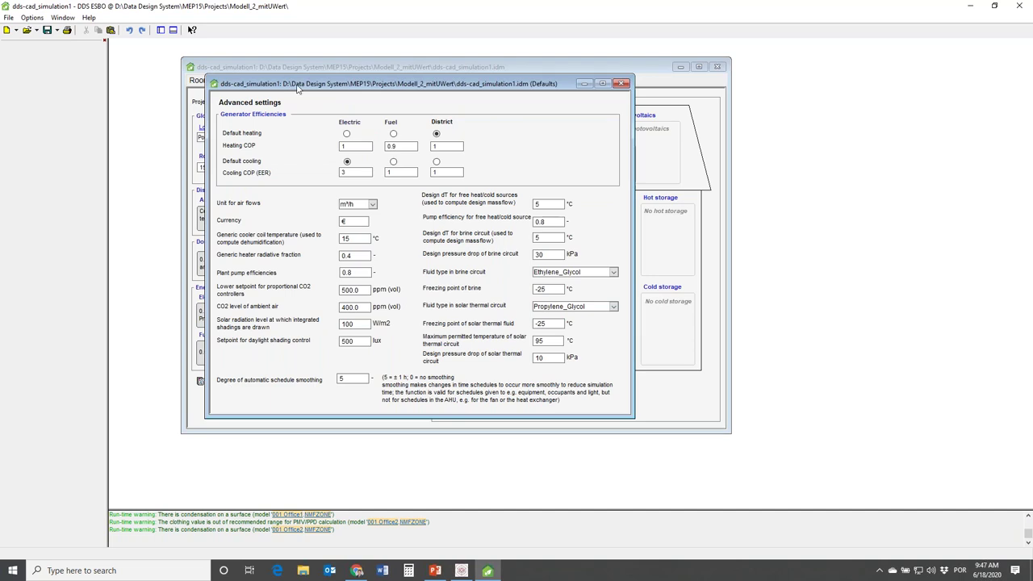
{"action": "left_click_drag", "start_coordinate": [308, 76], "coordinate": [307, 78]}
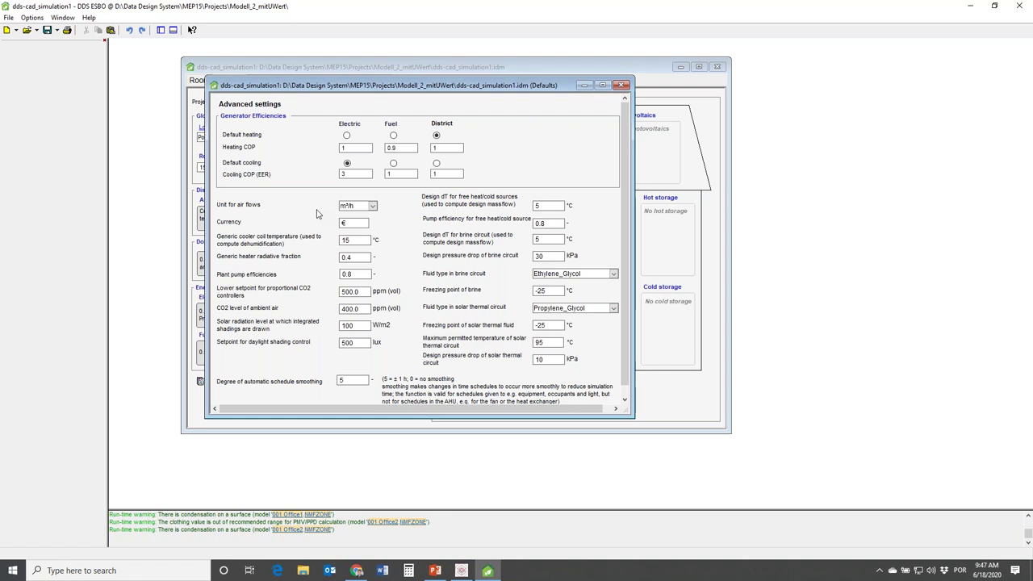
{"action": "left_click", "coordinate": [374, 207]}
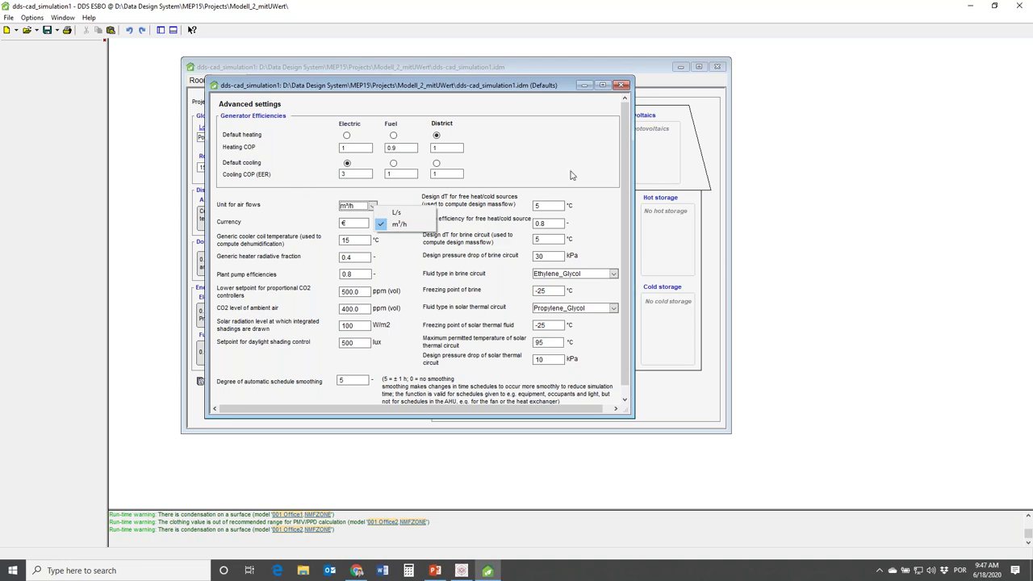
{"action": "left_click", "coordinate": [621, 85]}
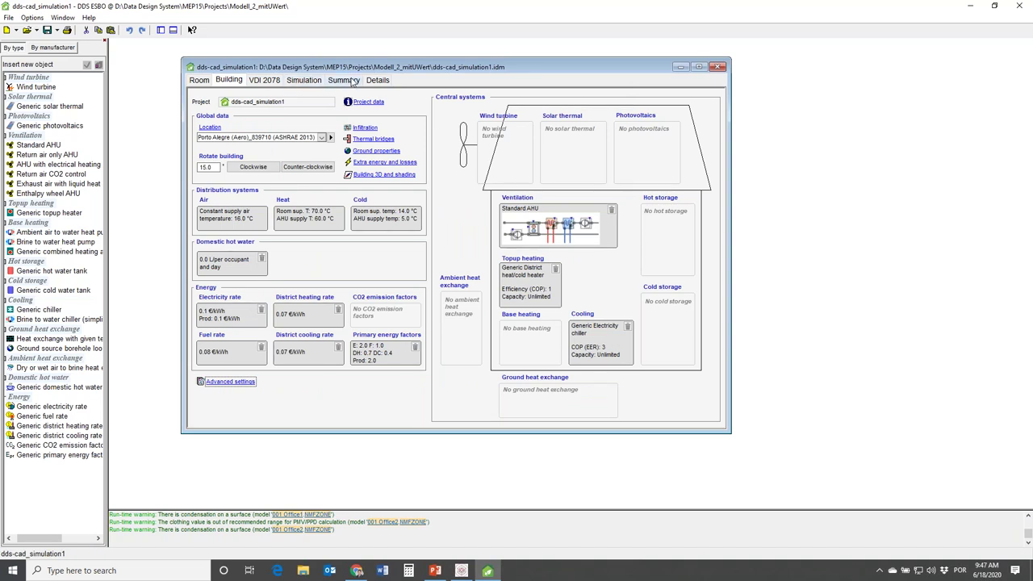
Examine the cooling load report of the cooling design simulation and close it
{"action": "left_click", "coordinate": [317, 82]}
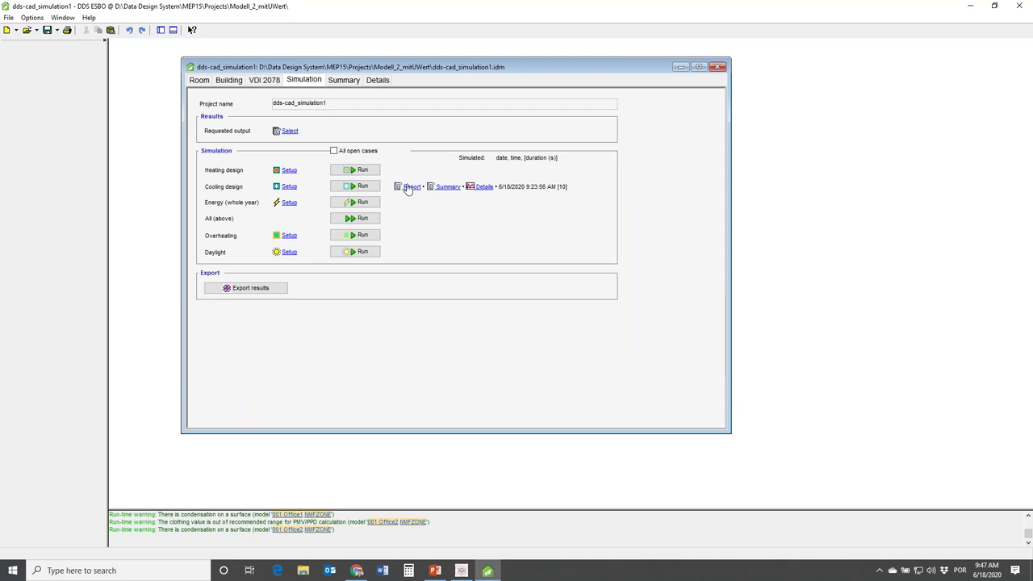
{"action": "left_click", "coordinate": [405, 186]}
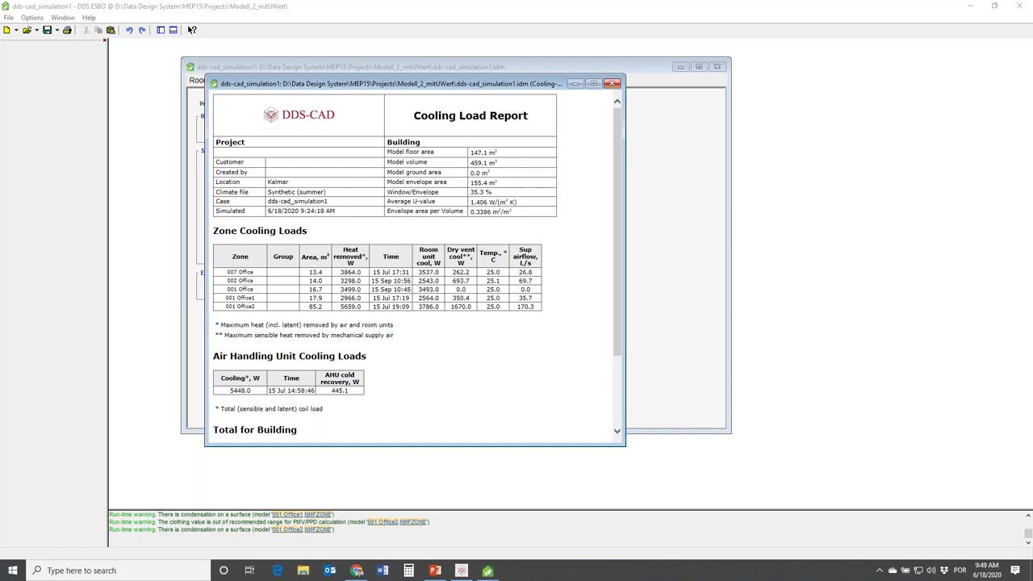
{"action": "left_click", "coordinate": [613, 83]}
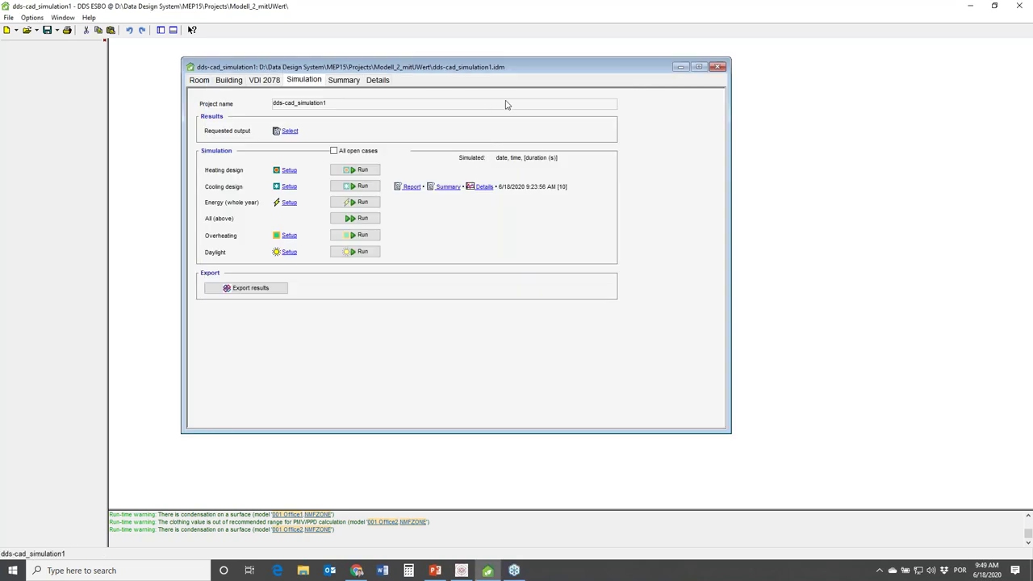
Try setting the cooling coil's air side effectiveness to 0 in the building's standard air handling unit
{"action": "left_click", "coordinate": [229, 80]}
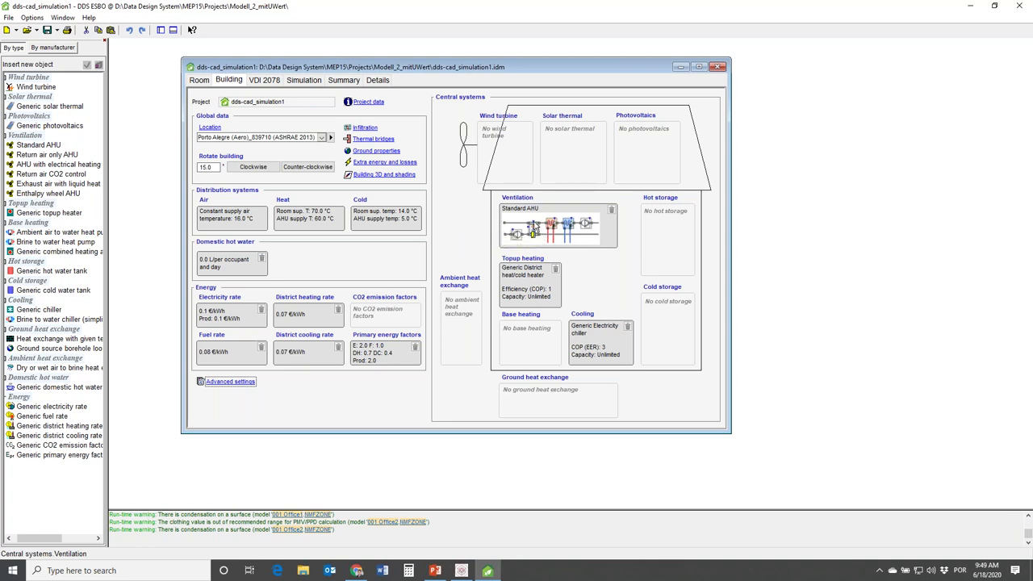
{"action": "double_click", "coordinate": [533, 227]}
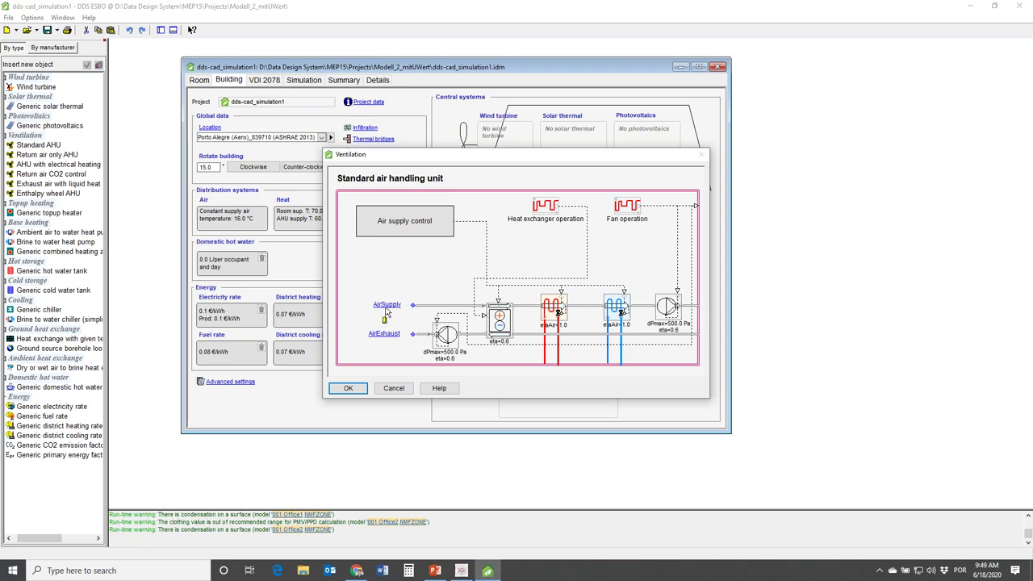
{"action": "left_click_drag", "start_coordinate": [509, 159], "coordinate": [552, 158]}
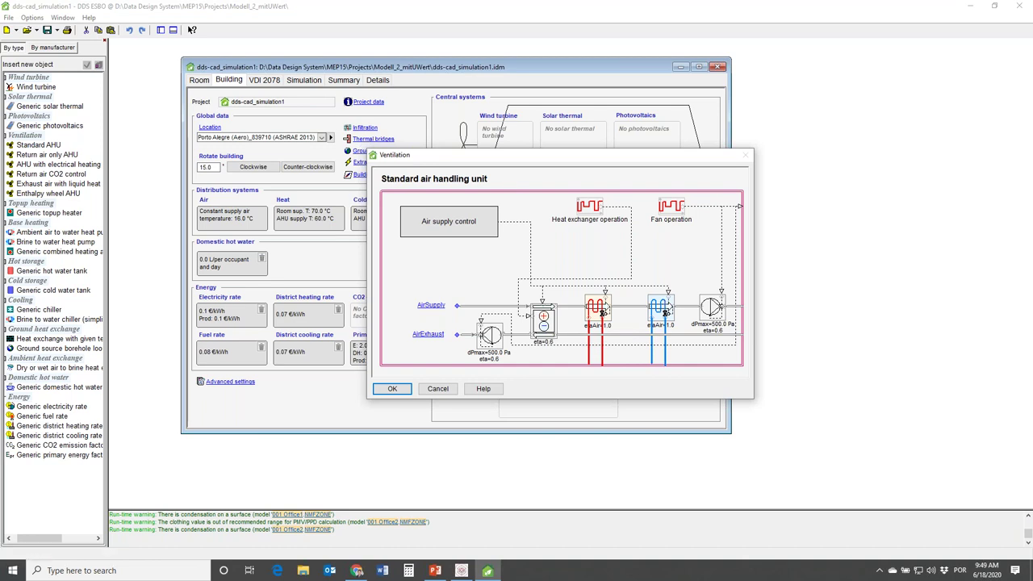
{"action": "double_click", "coordinate": [660, 311]}
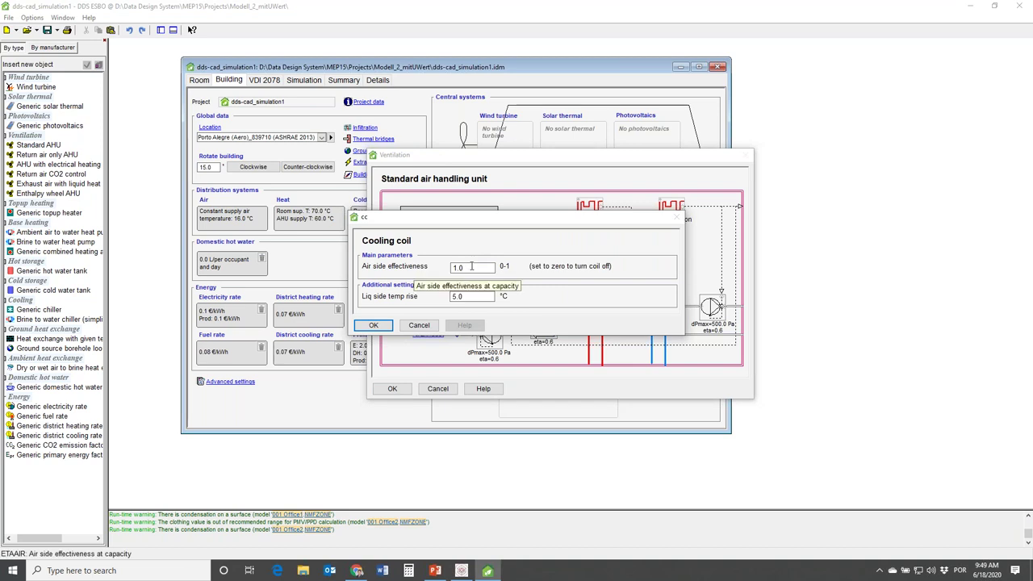
{"action": "left_click_drag", "start_coordinate": [471, 267], "coordinate": [440, 271]}
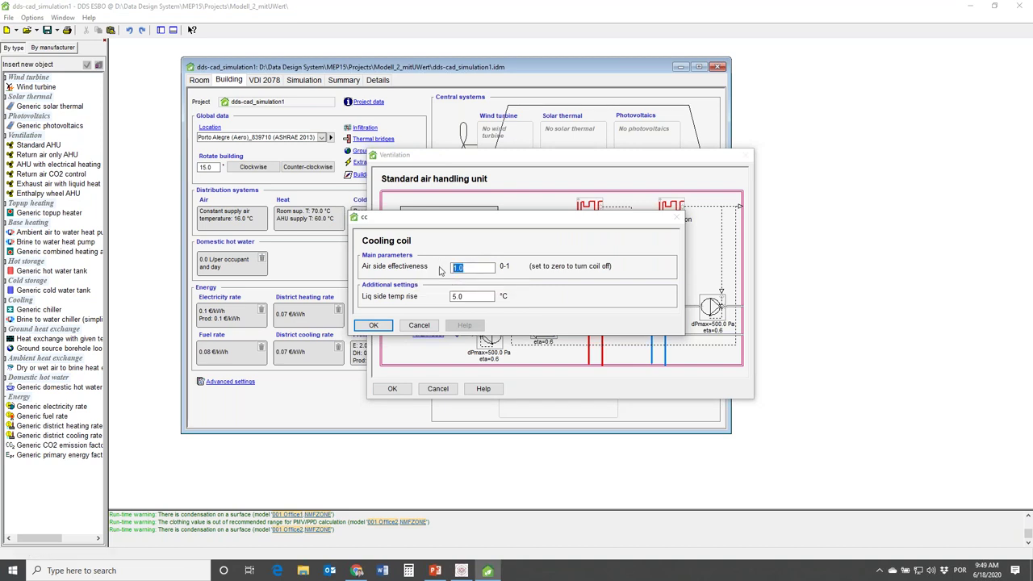
{"action": "type", "text": "0"}
{"action": "left_click", "coordinate": [373, 325]}
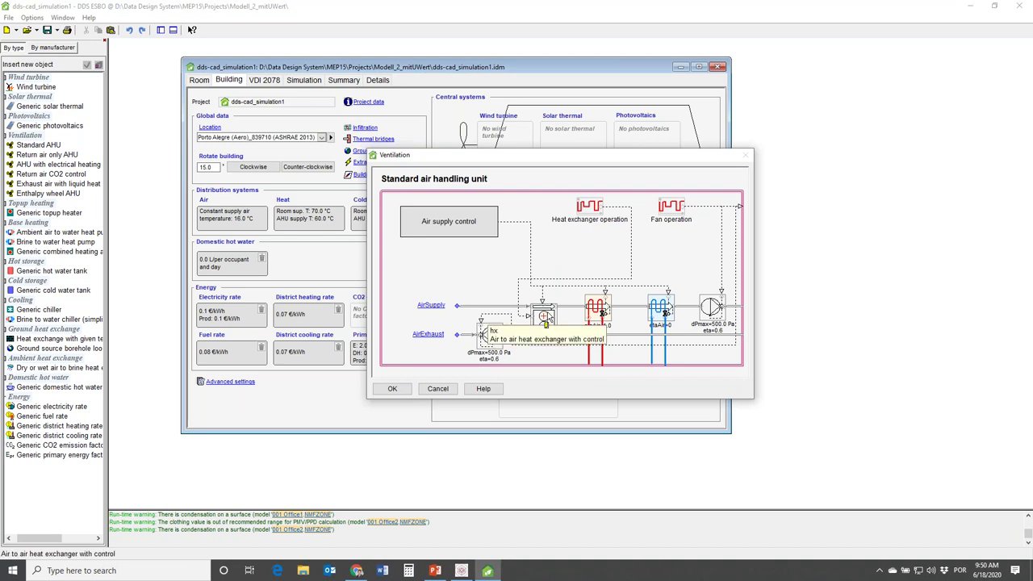
Try setting the supply fan's constant air temperature rise to 0 °C and discard the air handling unit changes
{"action": "double_click", "coordinate": [709, 313]}
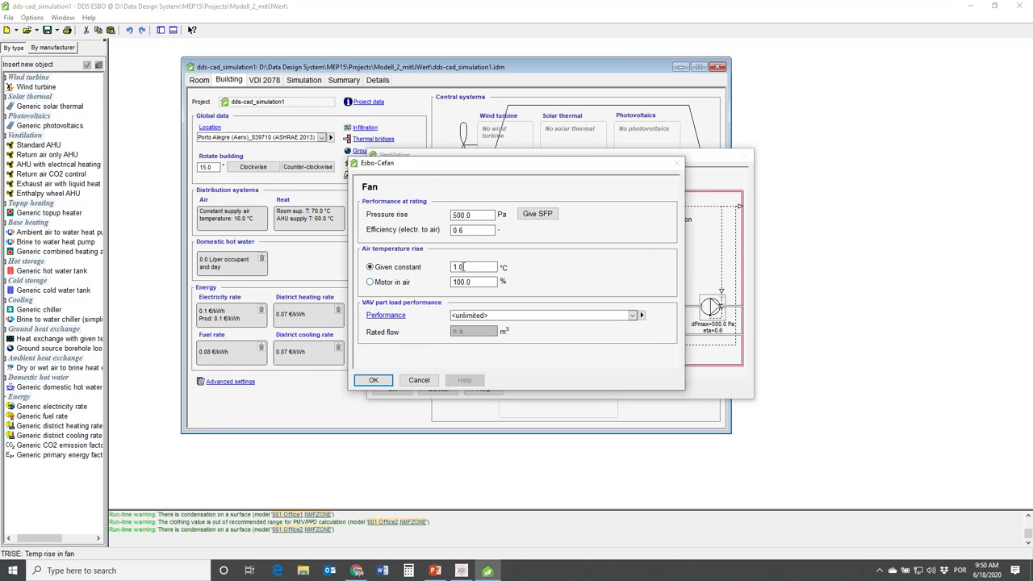
{"action": "double_click", "coordinate": [464, 267]}
{"action": "type", "text": "0"}
{"action": "left_click", "coordinate": [370, 380]}
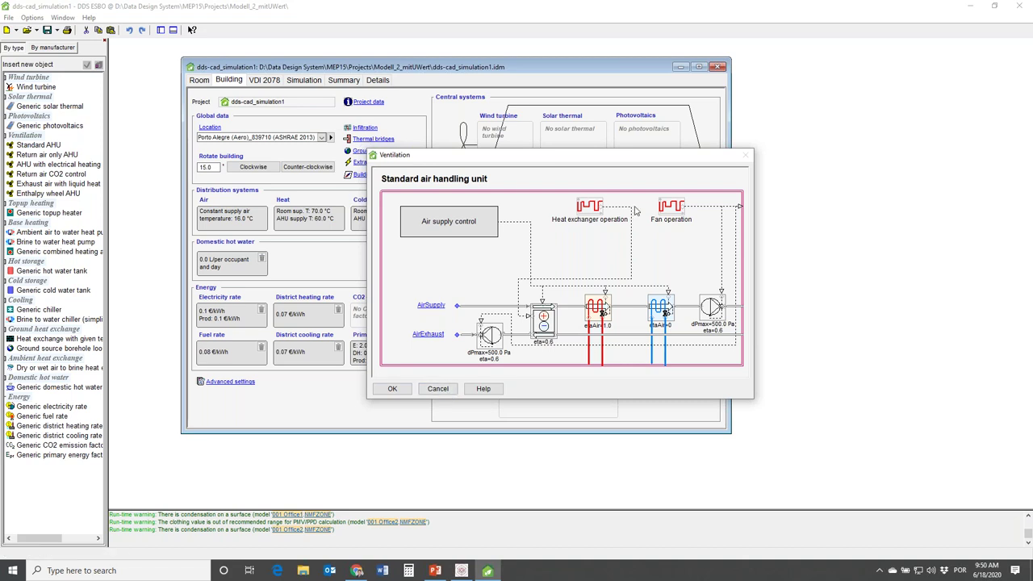
{"action": "left_click", "coordinate": [437, 388]}
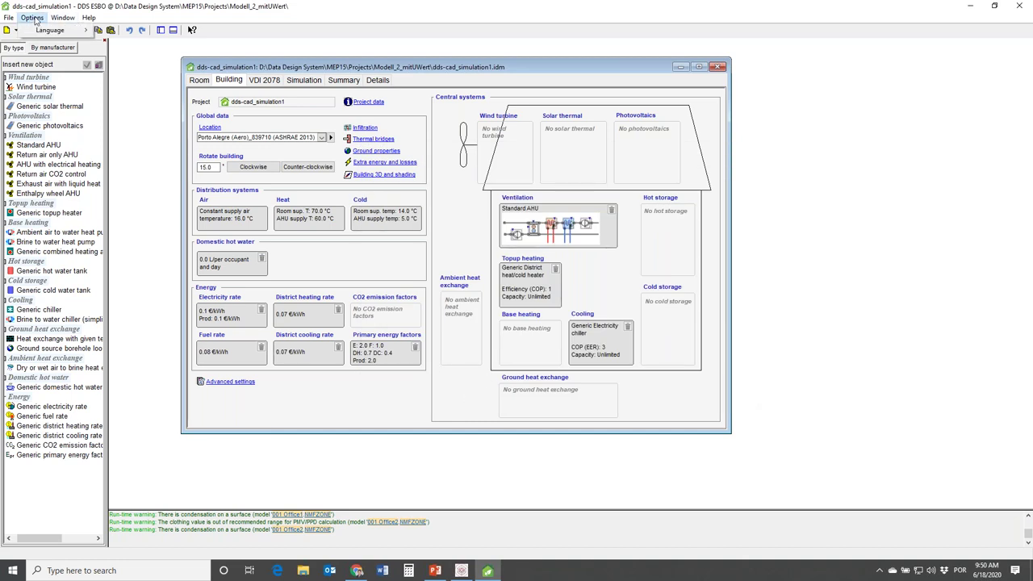
Change the program language to Deutsch (German)
{"action": "left_click", "coordinate": [57, 18]}
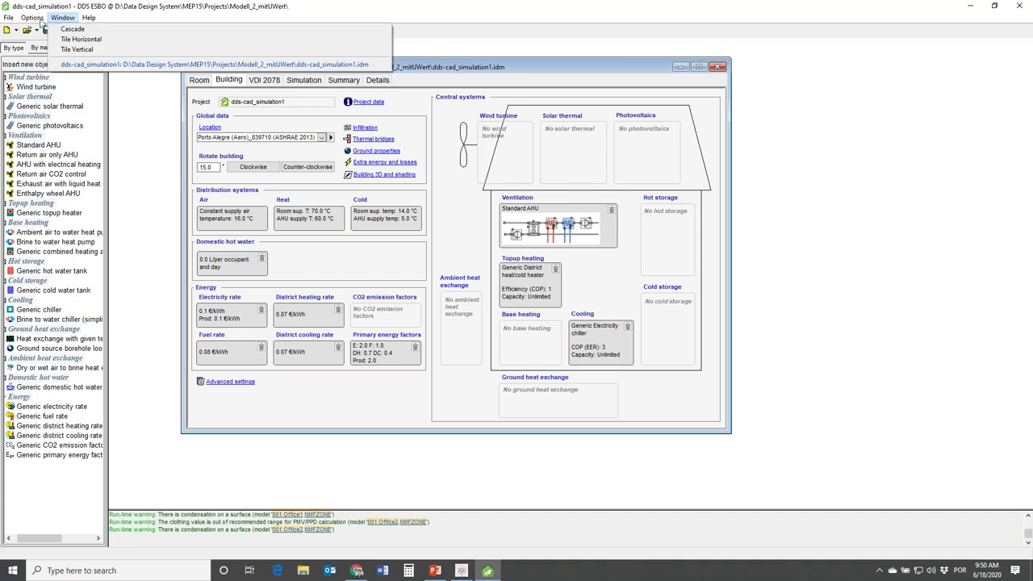
{"action": "left_click", "coordinate": [35, 20]}
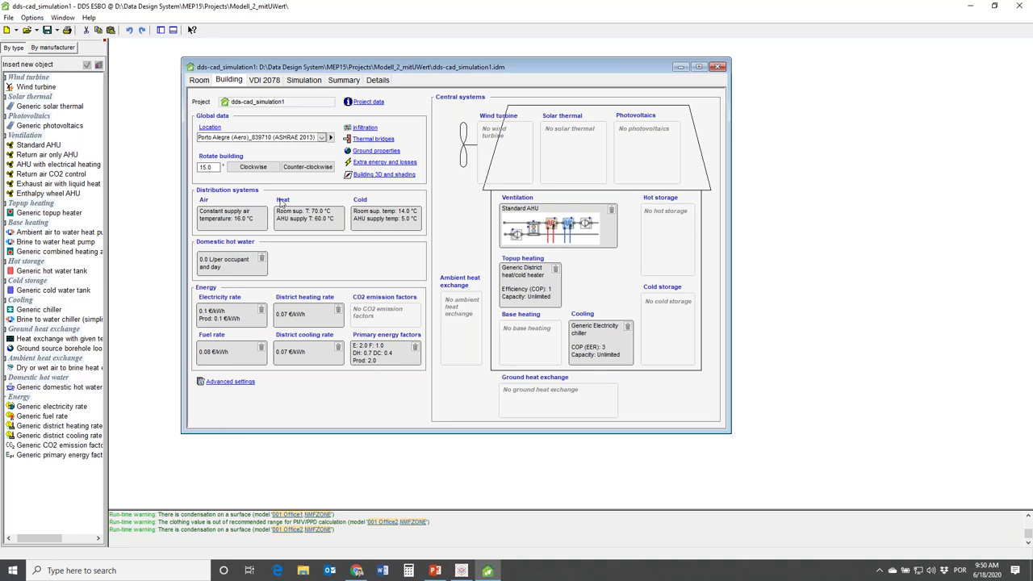
{"action": "left_click", "coordinate": [32, 17]}
{"action": "mouse_move", "coordinate": [62, 32]}
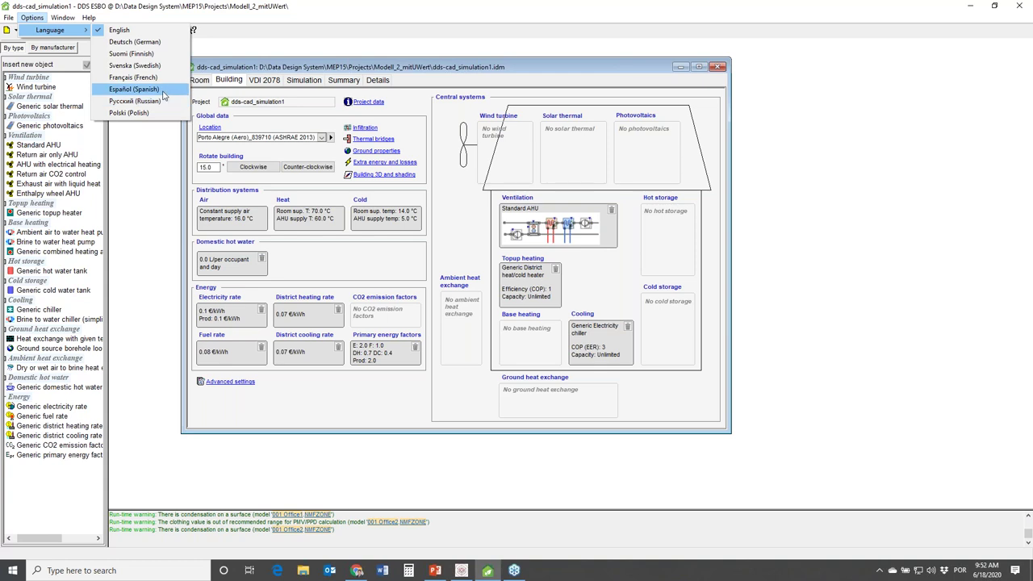
{"action": "left_click", "coordinate": [137, 42]}
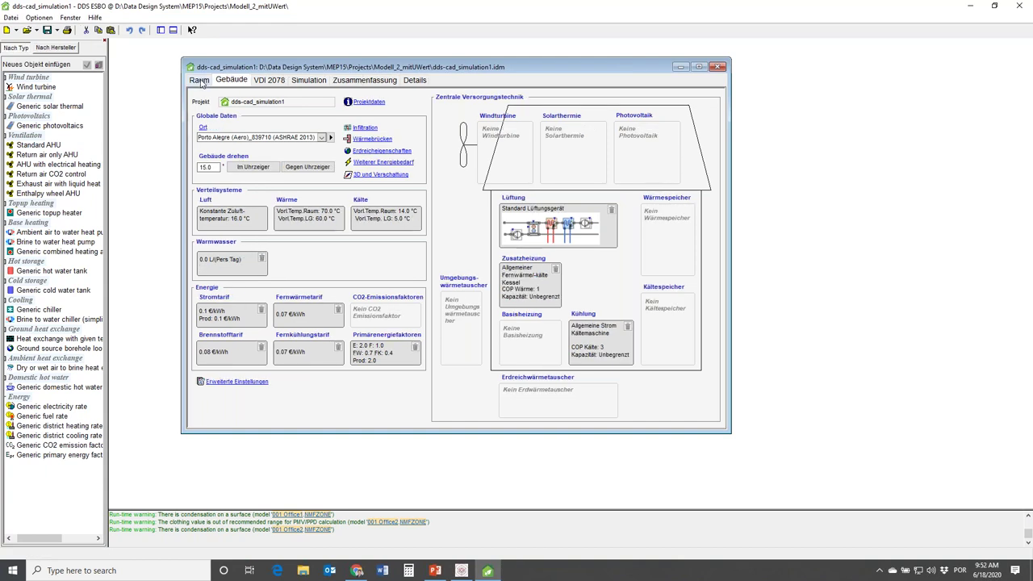
Set the sun protection type of the window in room 002 Office to Externe Senkrechtmarkise
{"action": "left_click", "coordinate": [198, 81]}
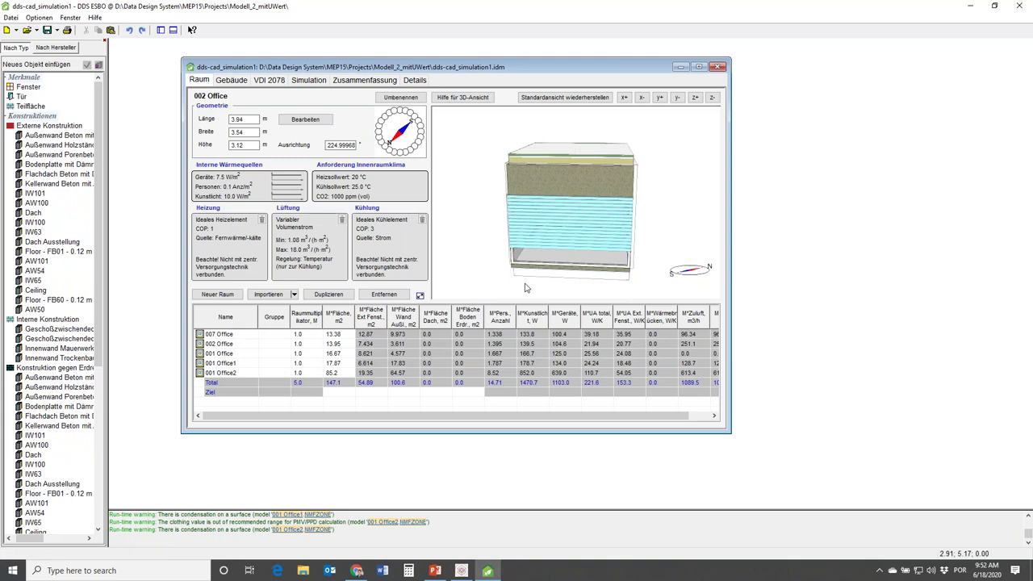
{"action": "double_click", "coordinate": [518, 246]}
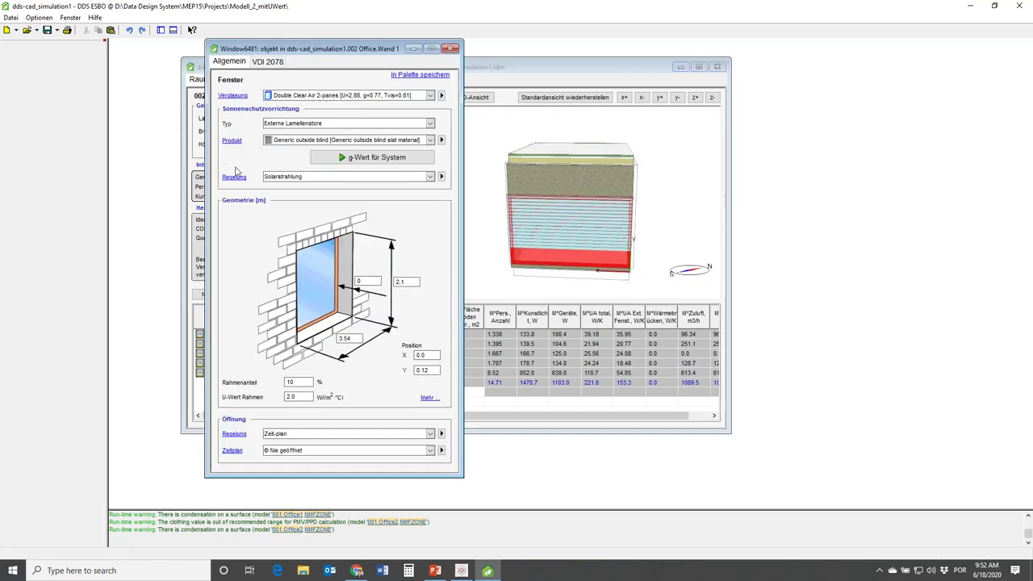
{"action": "left_click", "coordinate": [267, 139]}
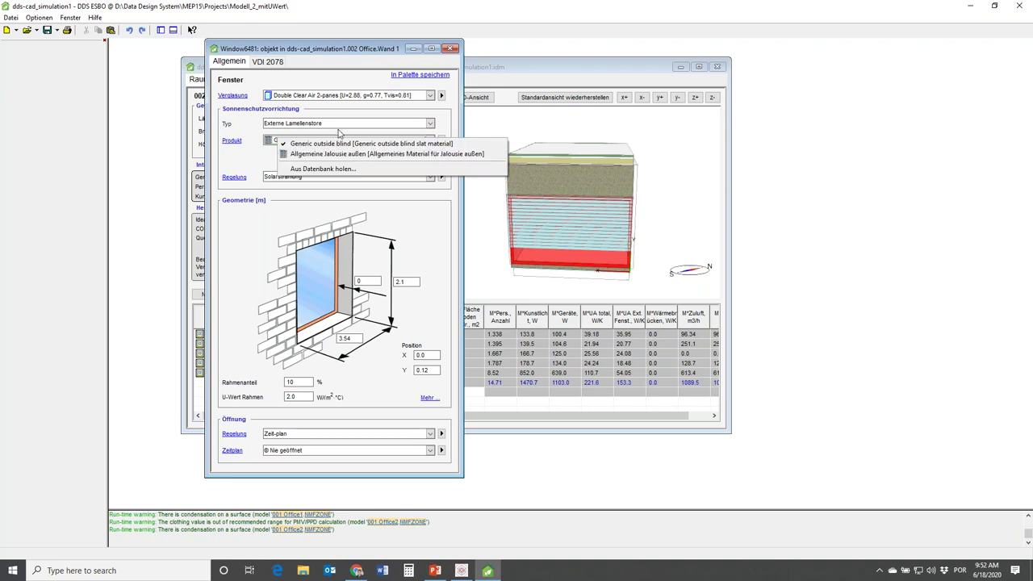
{"action": "left_click", "coordinate": [338, 134]}
{"action": "left_click", "coordinate": [334, 124]}
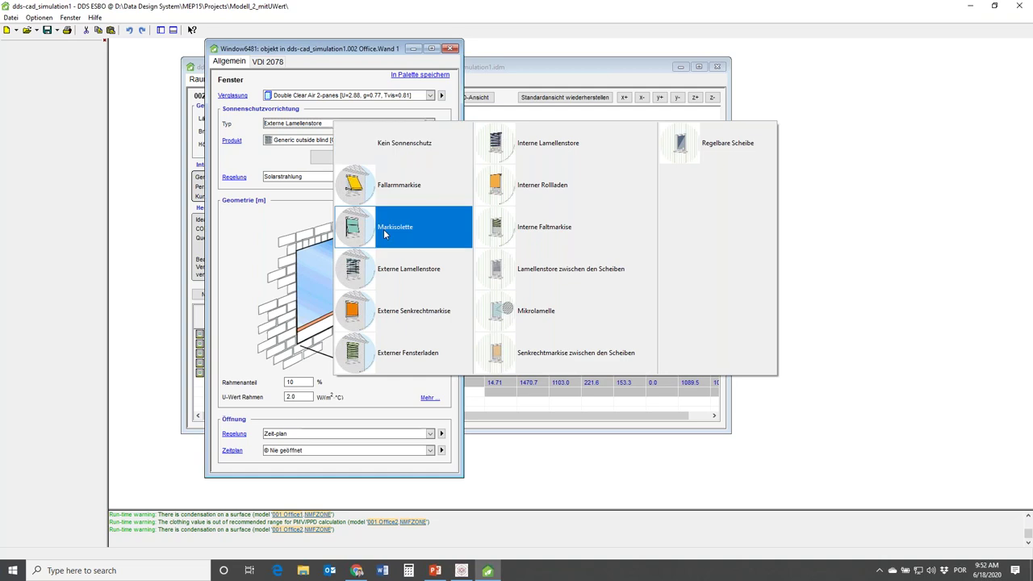
{"action": "left_click", "coordinate": [376, 317]}
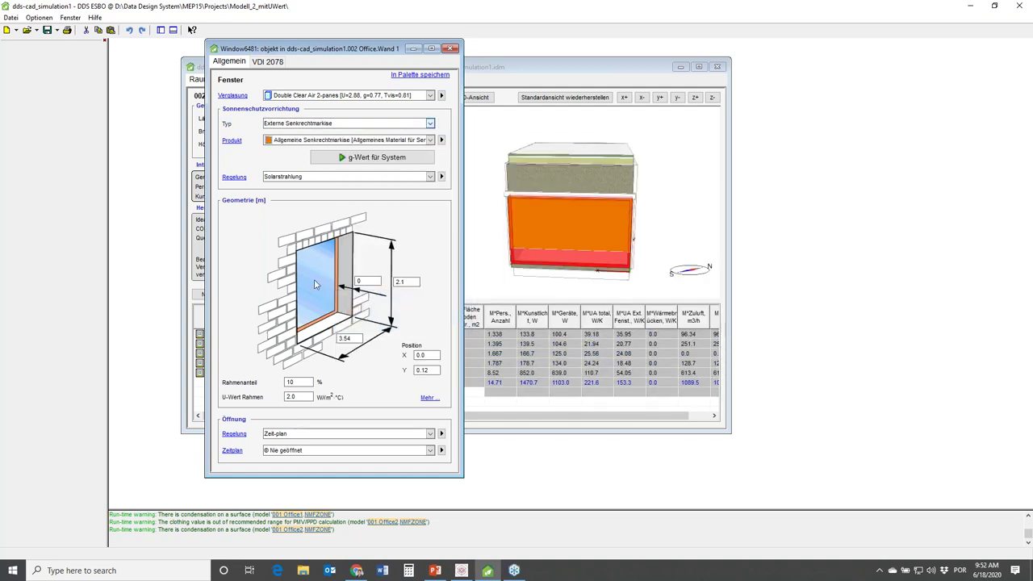
Browse the database materials for the Externe Senkrechtmarkise, sorted by manufacturer, and close the list without choosing one
{"action": "left_click", "coordinate": [231, 140]}
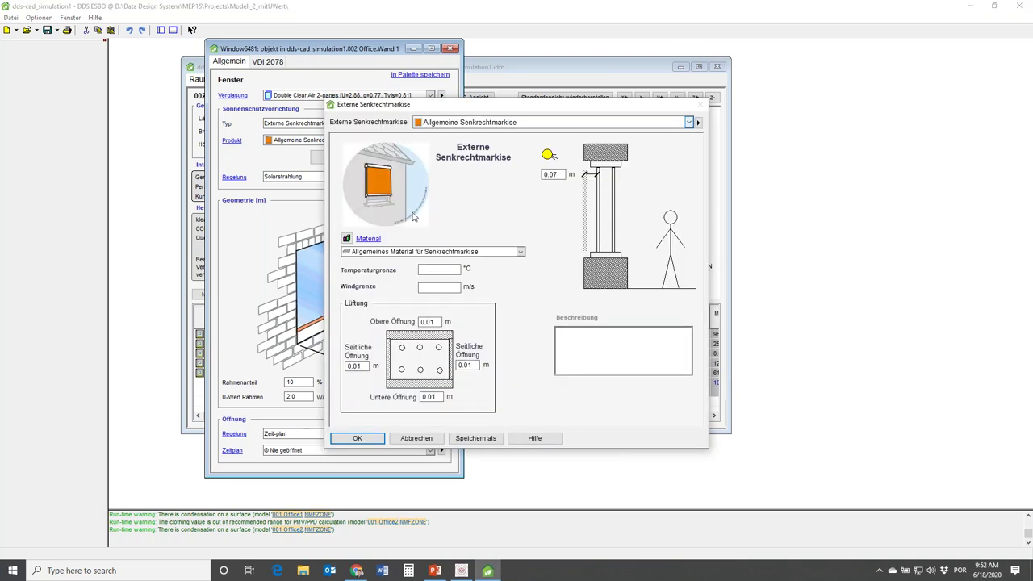
{"action": "left_click", "coordinate": [475, 253]}
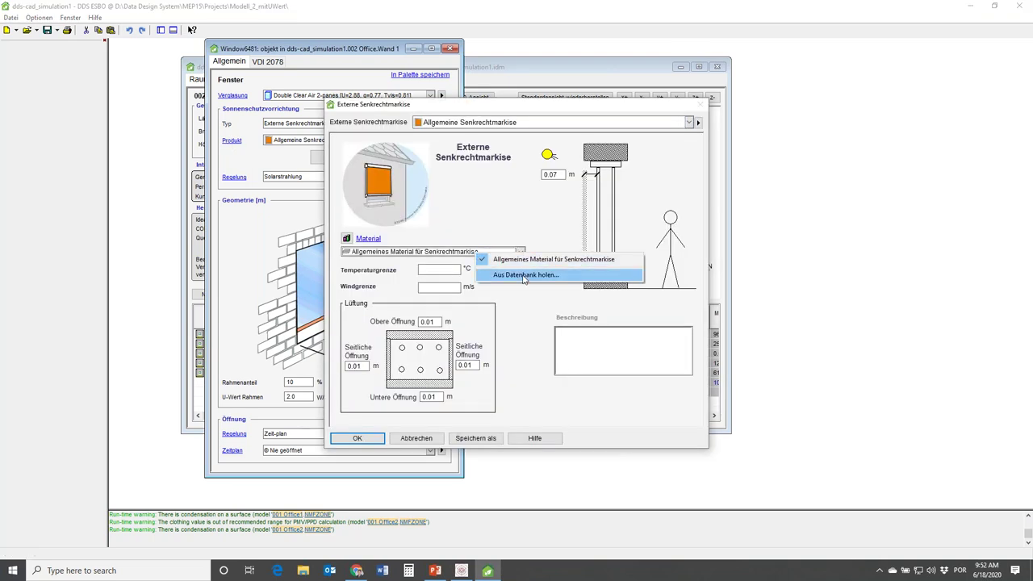
{"action": "left_click", "coordinate": [523, 273]}
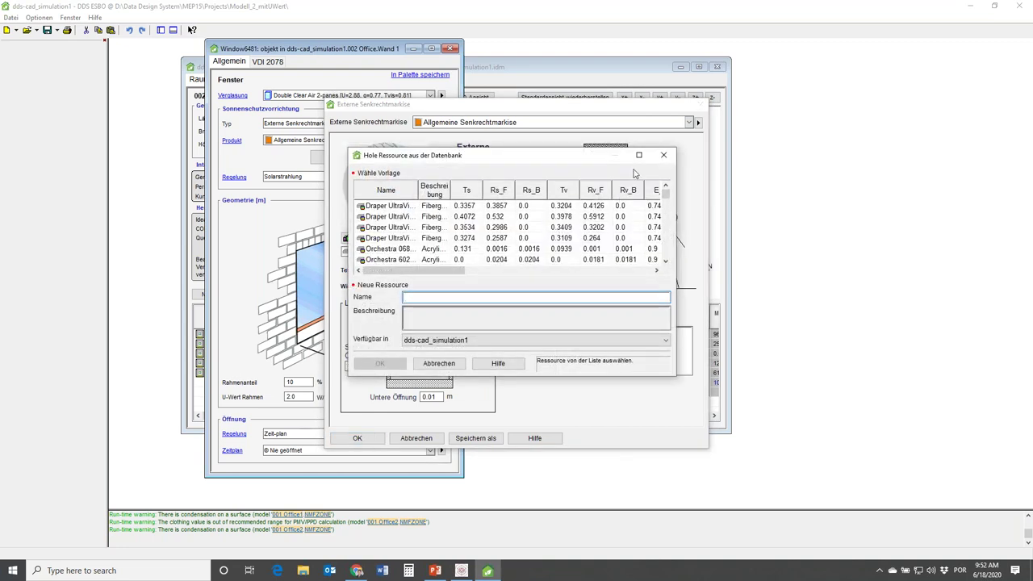
{"action": "left_click", "coordinate": [638, 155]}
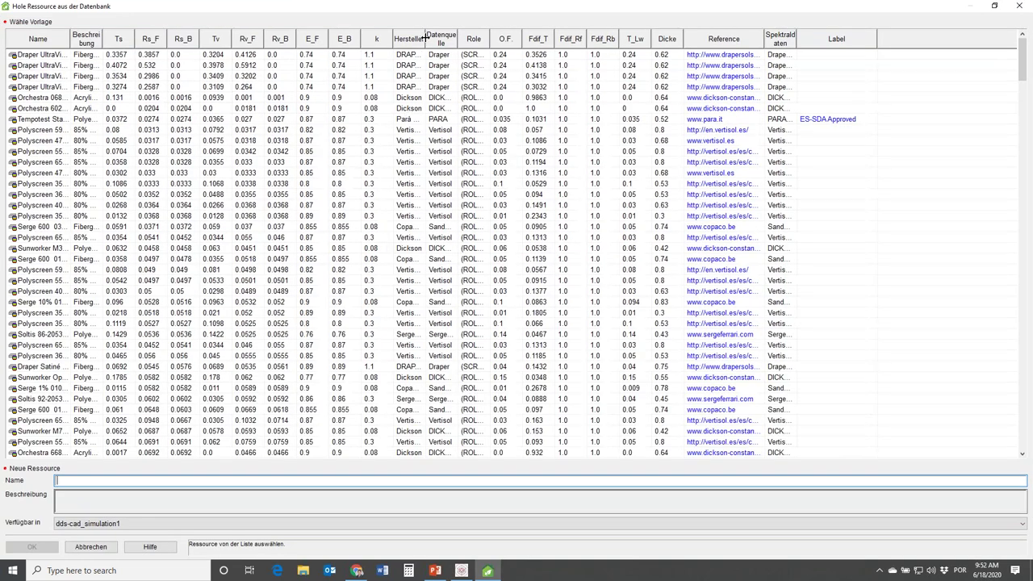
{"action": "left_click_drag", "start_coordinate": [423, 36], "coordinate": [475, 36]}
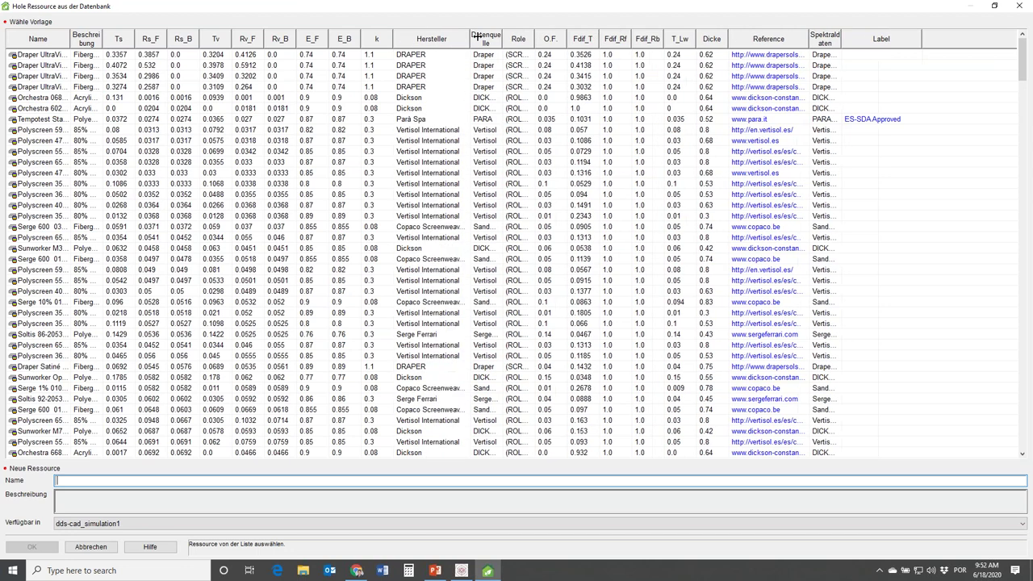
{"action": "left_click", "coordinate": [417, 40]}
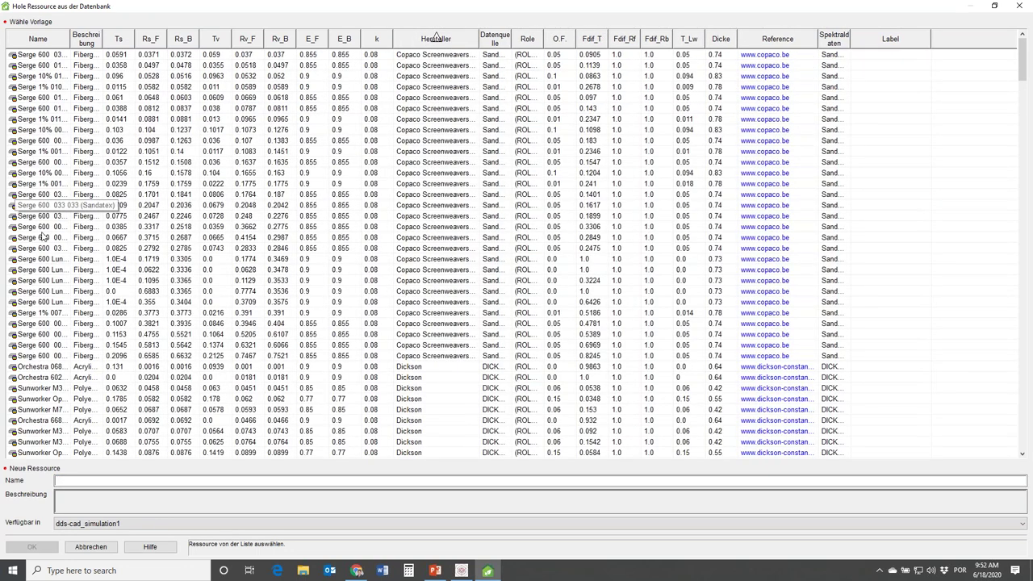
{"action": "left_click", "coordinate": [1019, 7]}
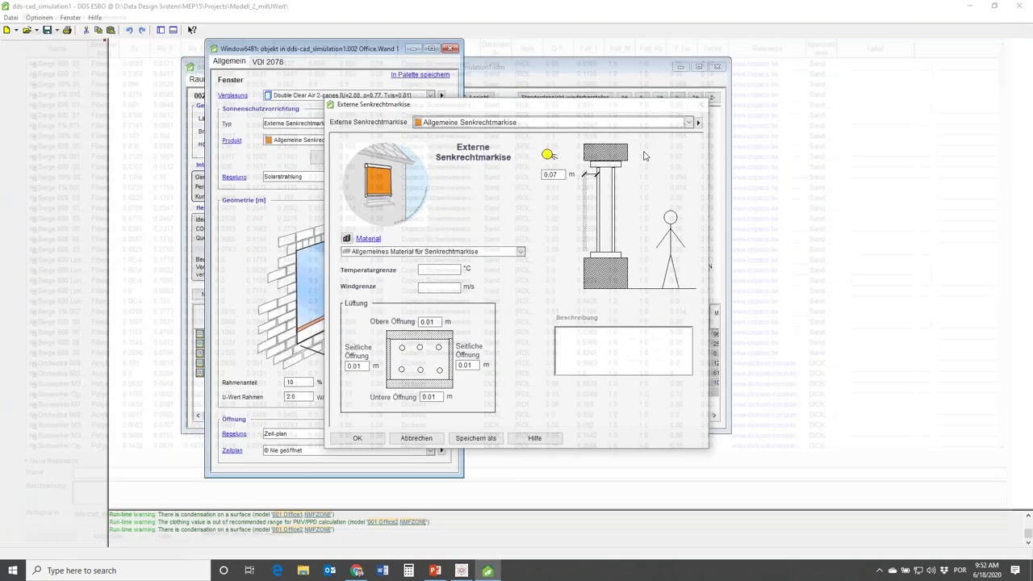